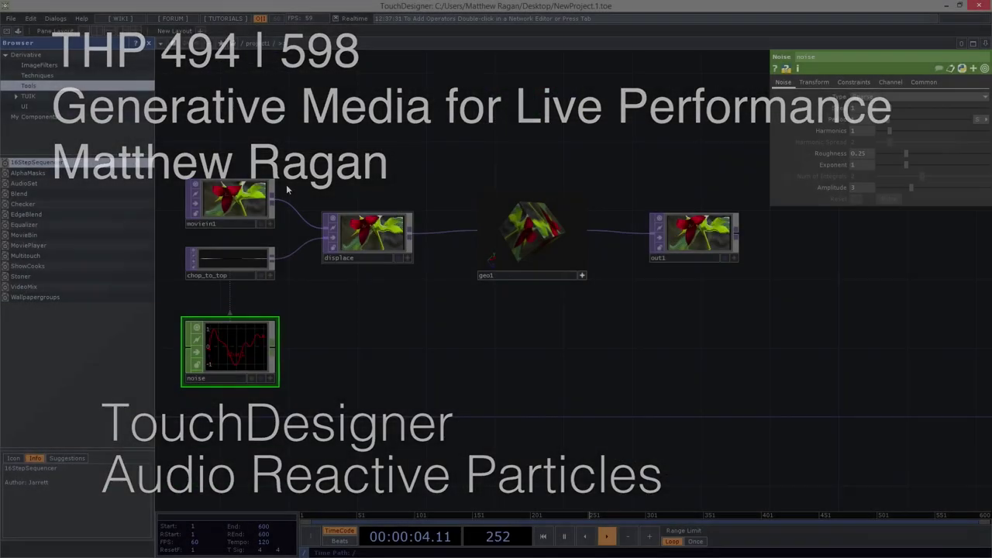
Close the Browser palette and delete the default project1 container from the root network.
left_click(149, 44)
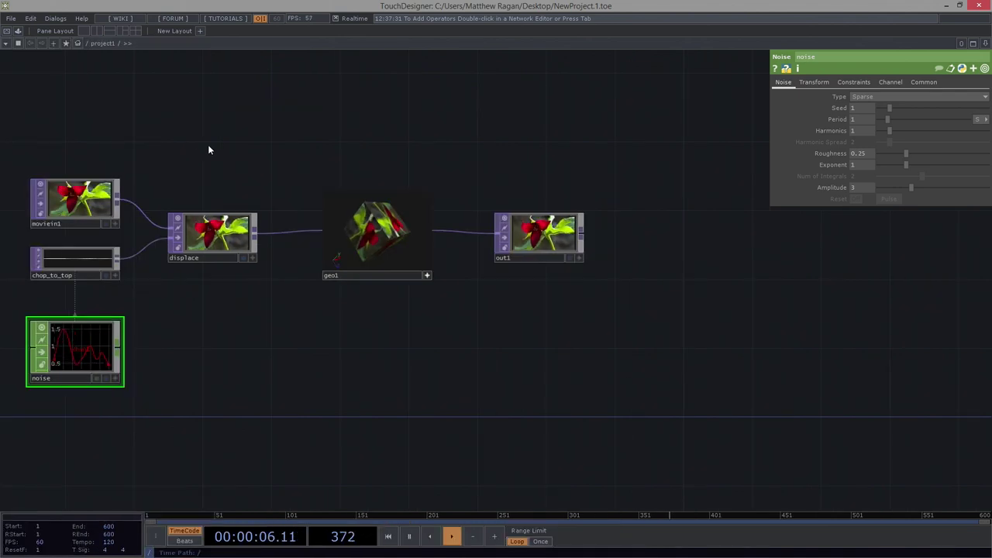
key("h")
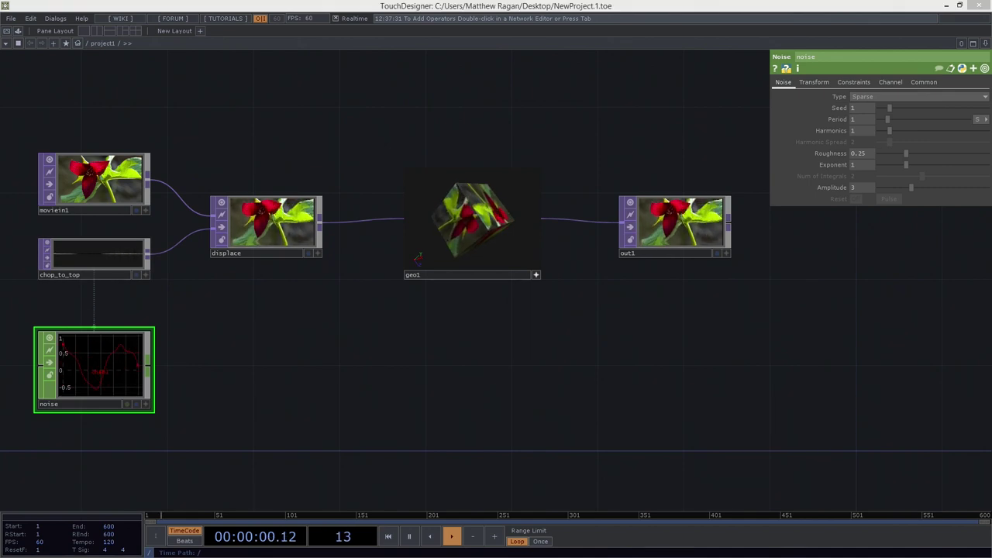
scroll(388, 370, "down", 5)
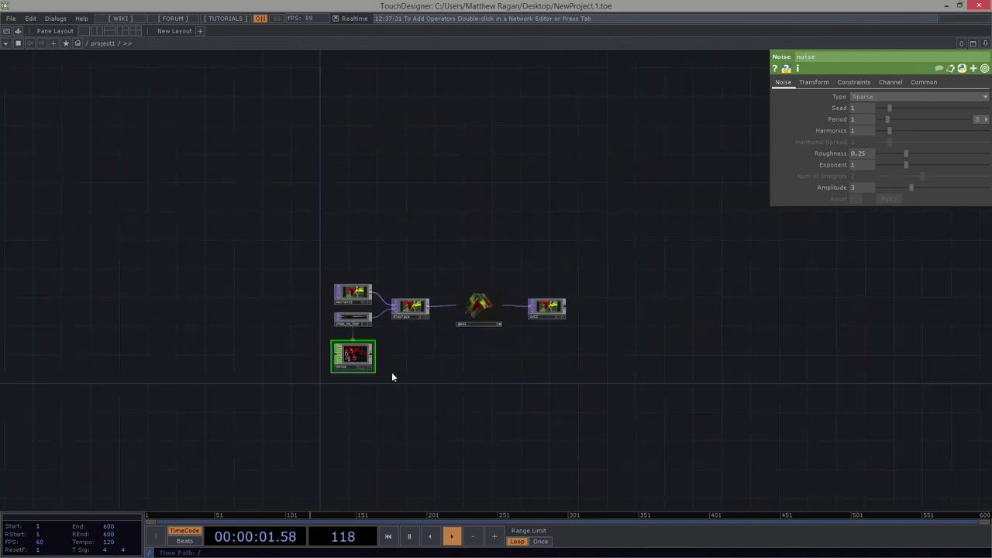
key("u")
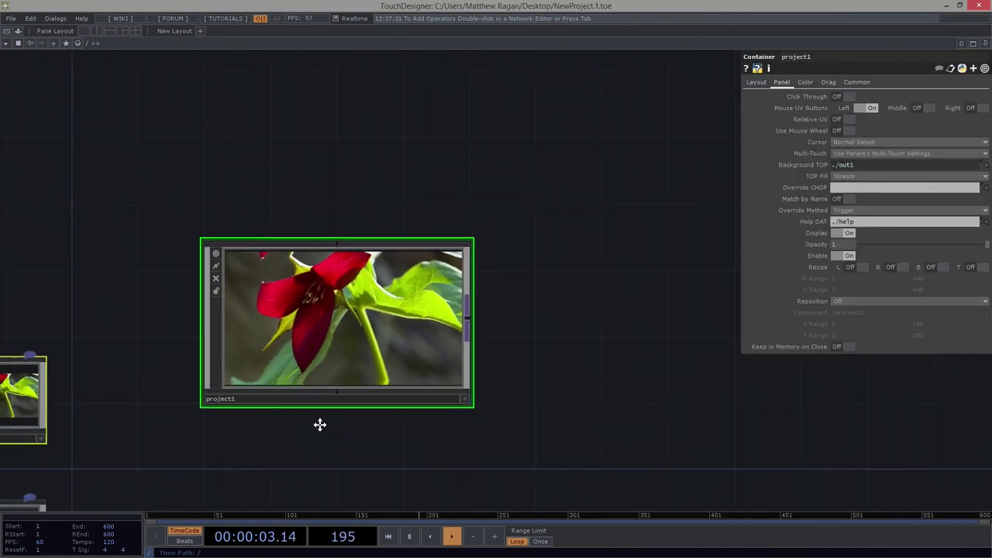
key("Delete")
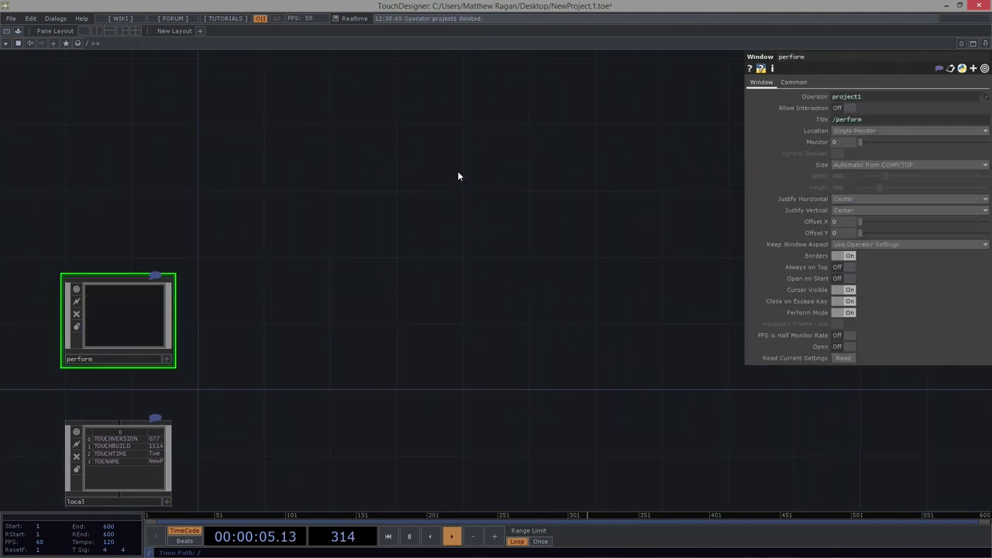
Add a Container COMP to the root network beside the perform window component and enter it.
key("Tab")
type("con")
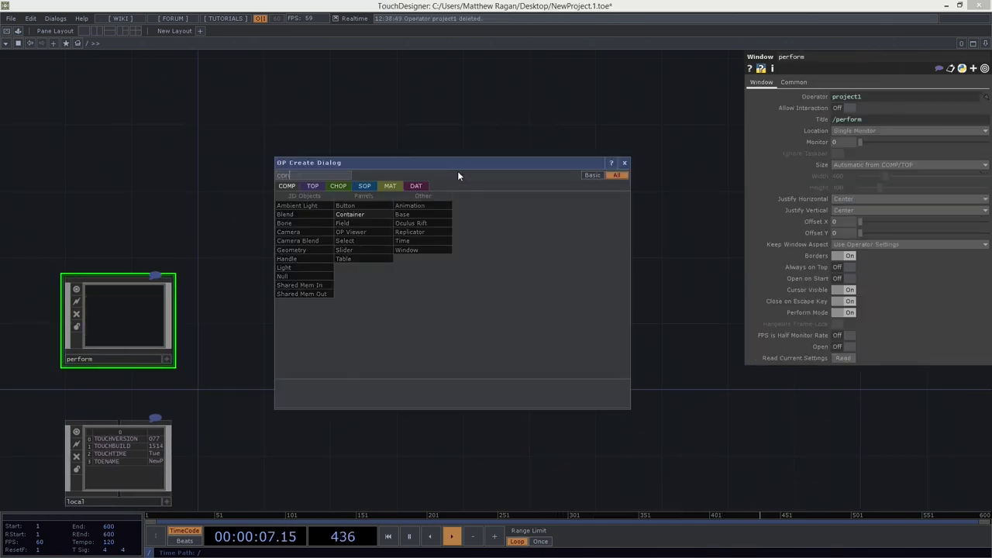
left_click(348, 217)
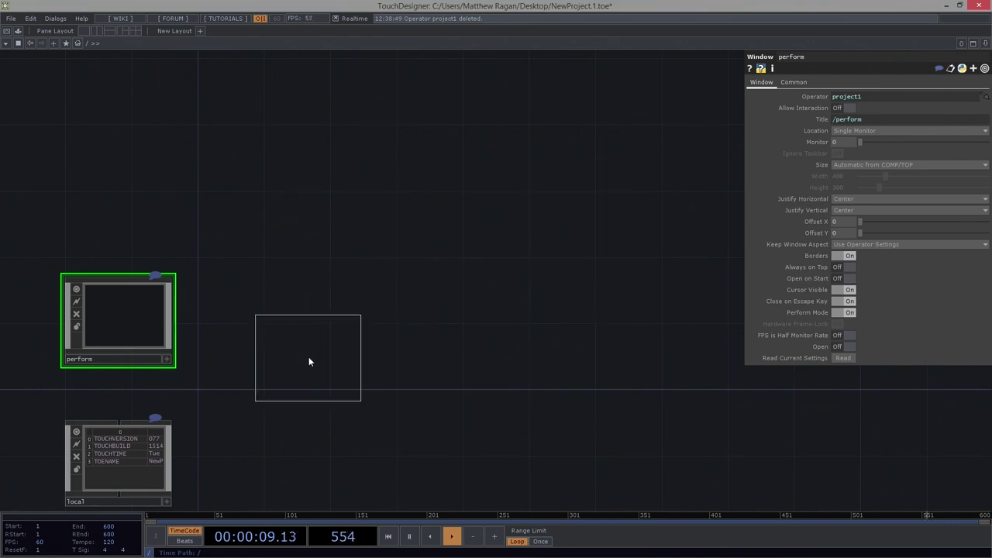
left_click(339, 319)
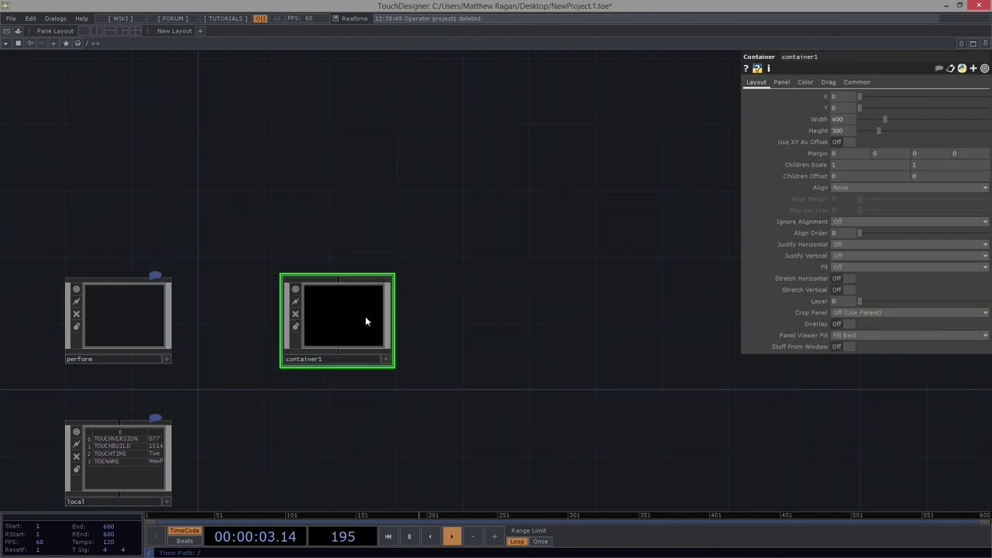
left_click_drag(500, 320, 554, 292)
scroll(350, 305, "up", 3)
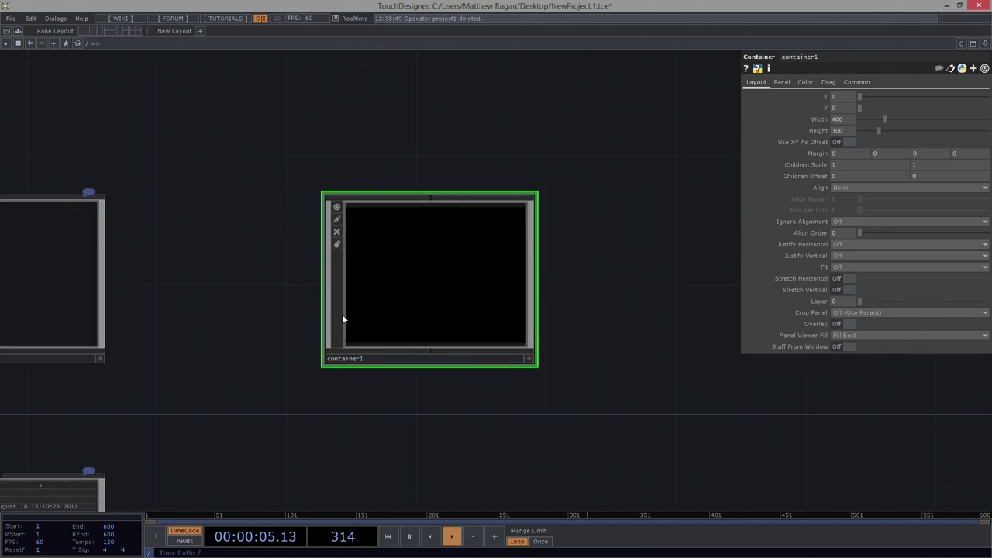
double_click(442, 263)
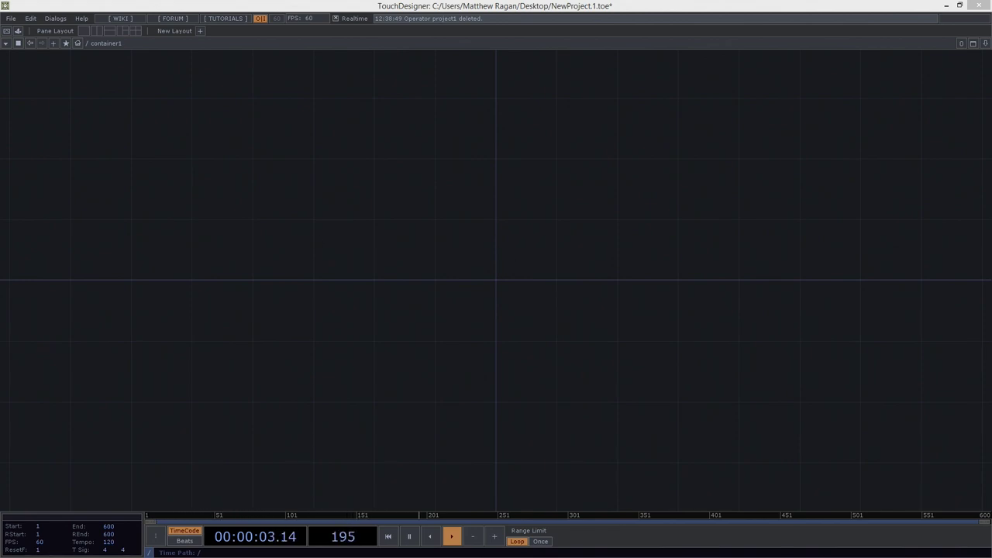
Add an Audio File In CHOP to the empty container network.
key("Tab")
key("Tab")
key("Tab")
type("audio")
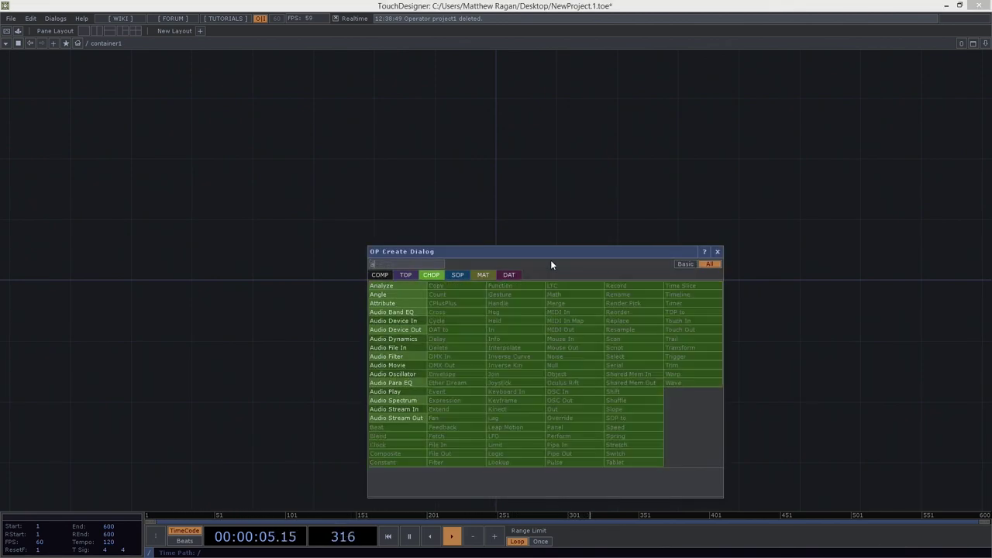
left_click(416, 348)
left_click(405, 255)
scroll(395, 255, "up", 3)
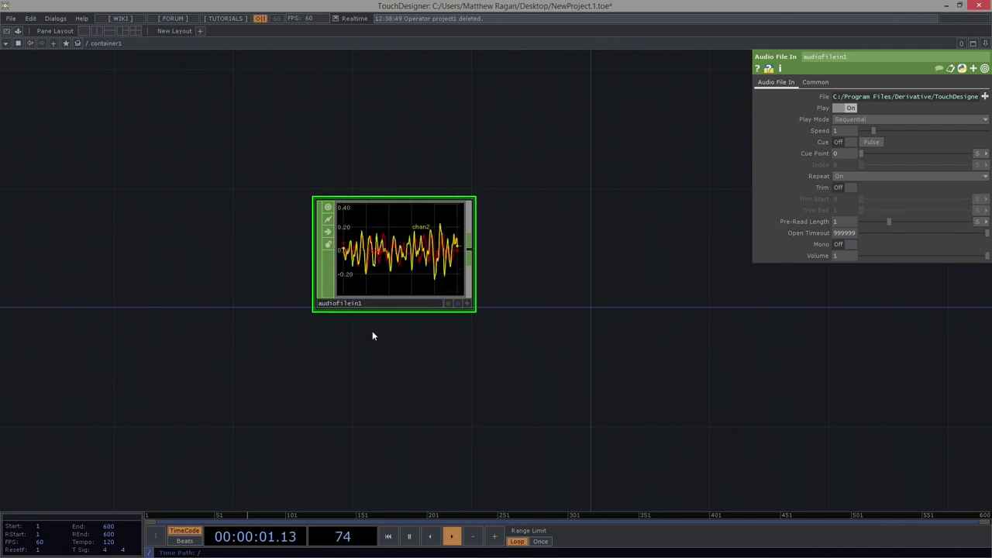
left_click_drag(409, 257, 511, 256)
scroll(560, 246, "down", 3)
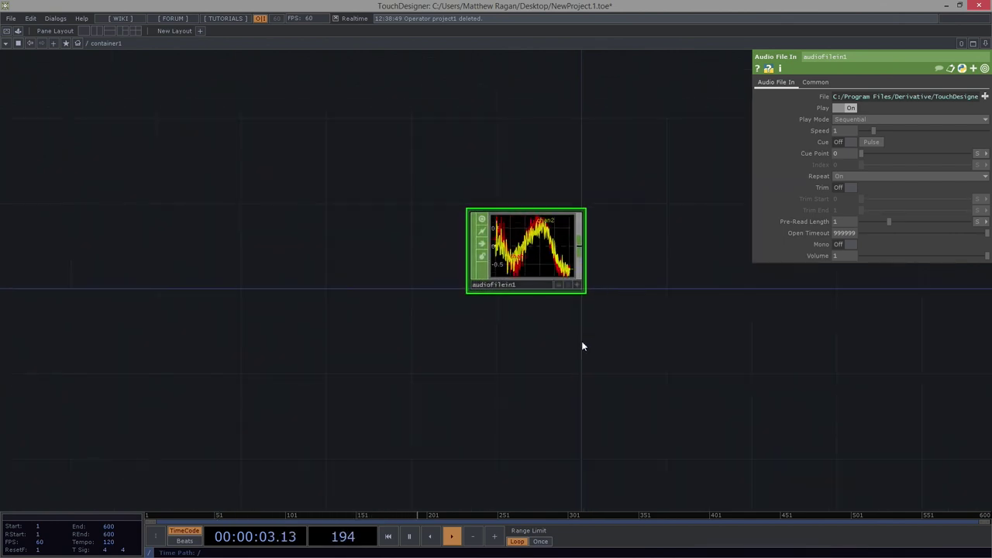
left_click_drag(601, 321, 273, 418)
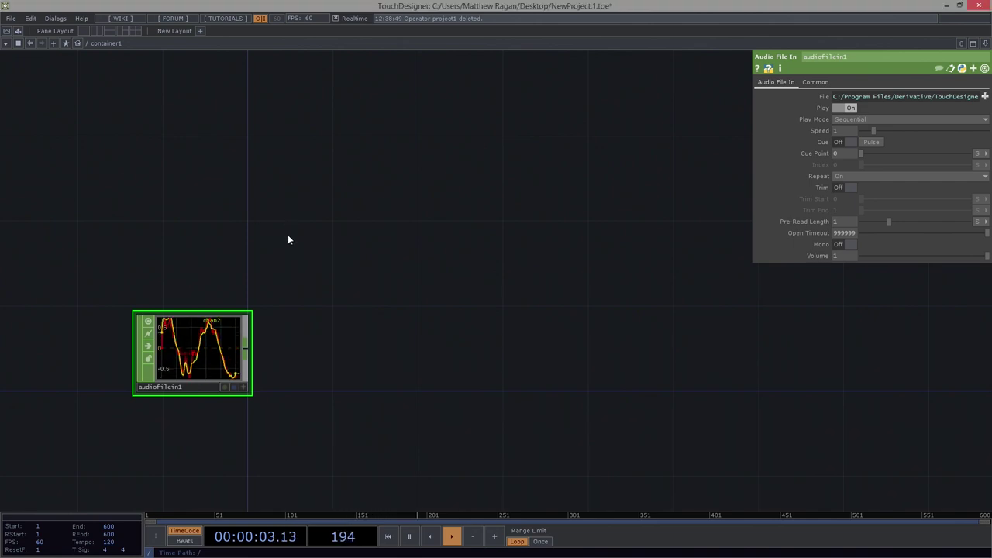
Add a Math CHOP fed by the output of the Audio File In CHOP.
key("Tab")
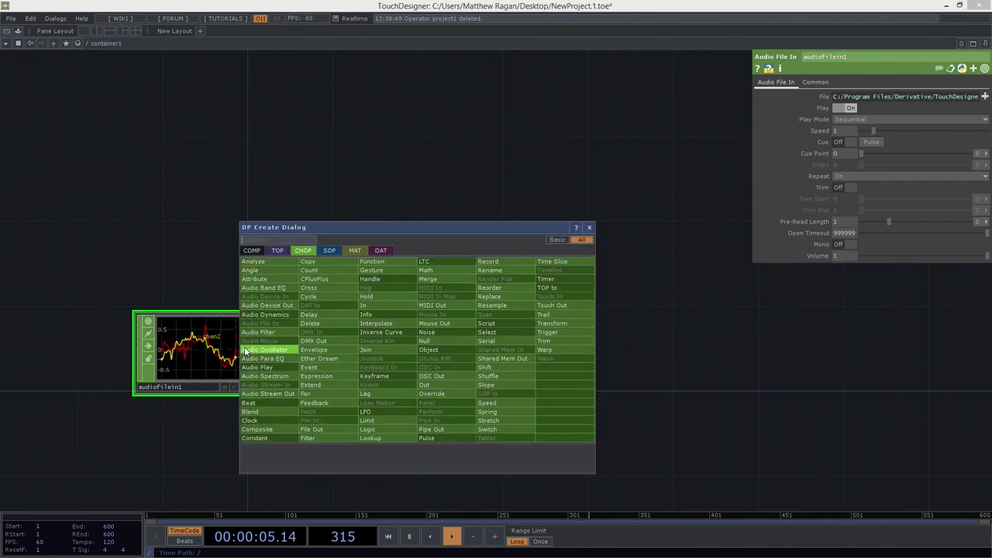
type("math")
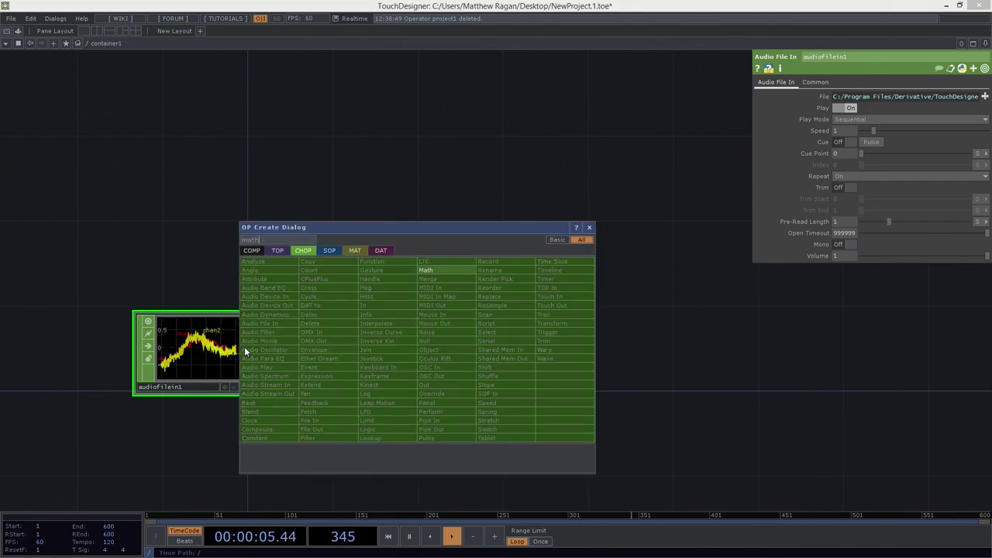
left_click(445, 269)
left_click(364, 348)
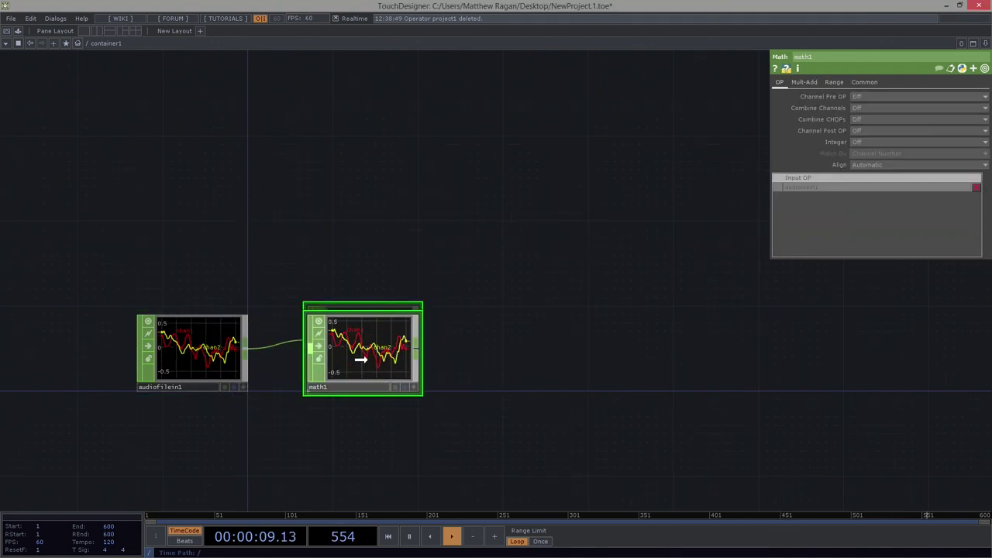
Connect a Null CHOP to the Math CHOP's output, leaving a wide gap between the two operators.
right_click(417, 350)
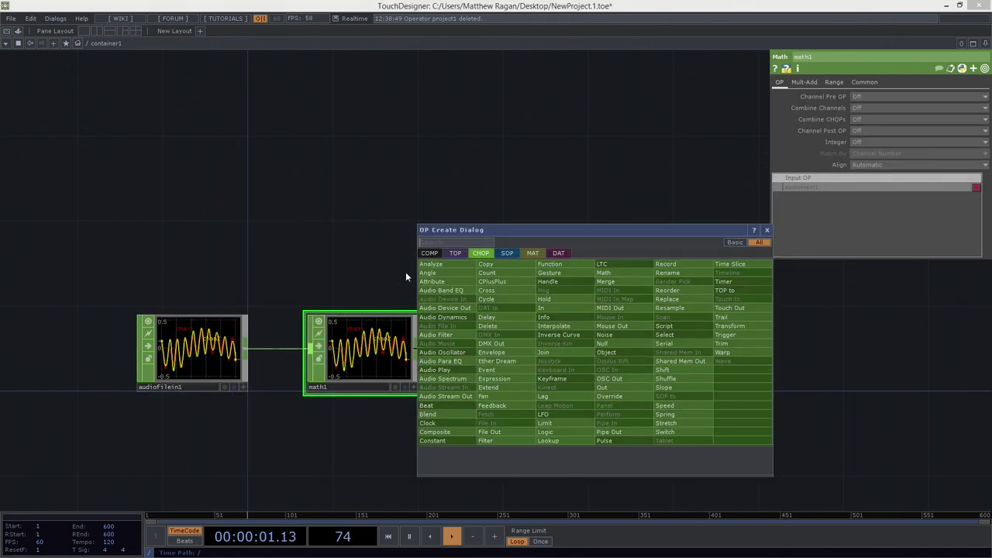
left_click(405, 273)
left_click(416, 349)
right_click(422, 349)
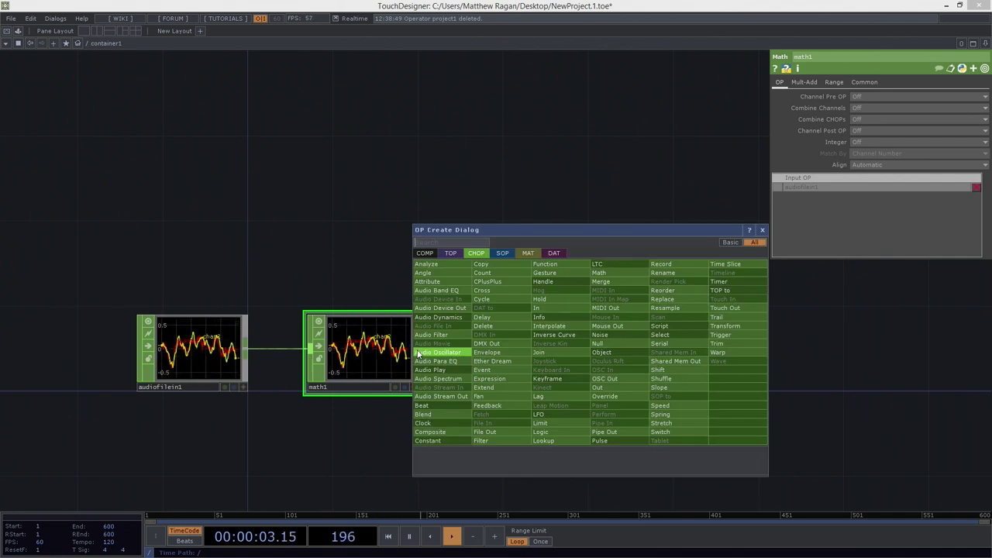
type("nul")
key("Return")
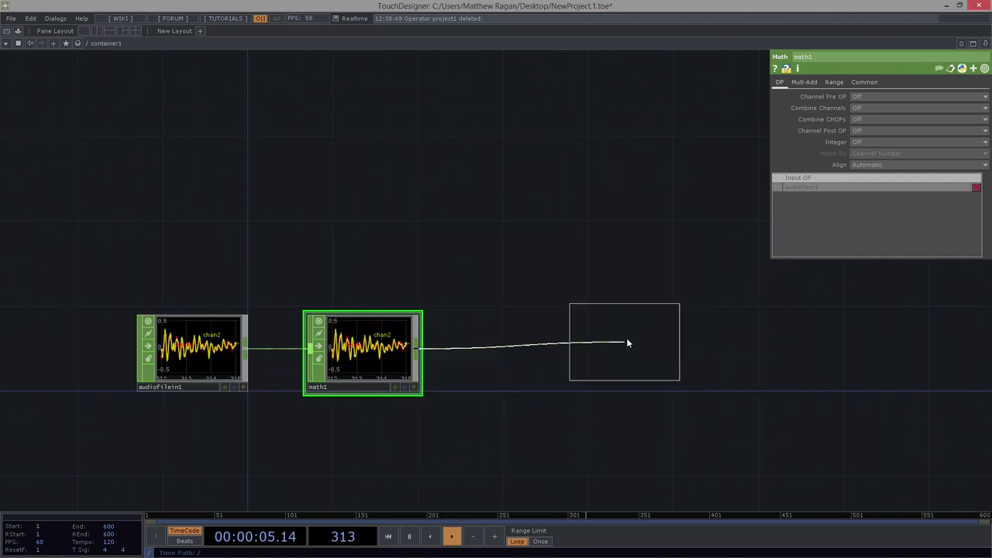
left_click(784, 346)
left_click_drag(772, 358, 772, 367)
Shift the whole chain of Audio File In, Math and Null CHOPs to the right of the network's vertical axis.
left_click_drag(49, 245, 843, 449)
left_click_drag(124, 334, 407, 351)
left_click_drag(520, 258, 267, 260)
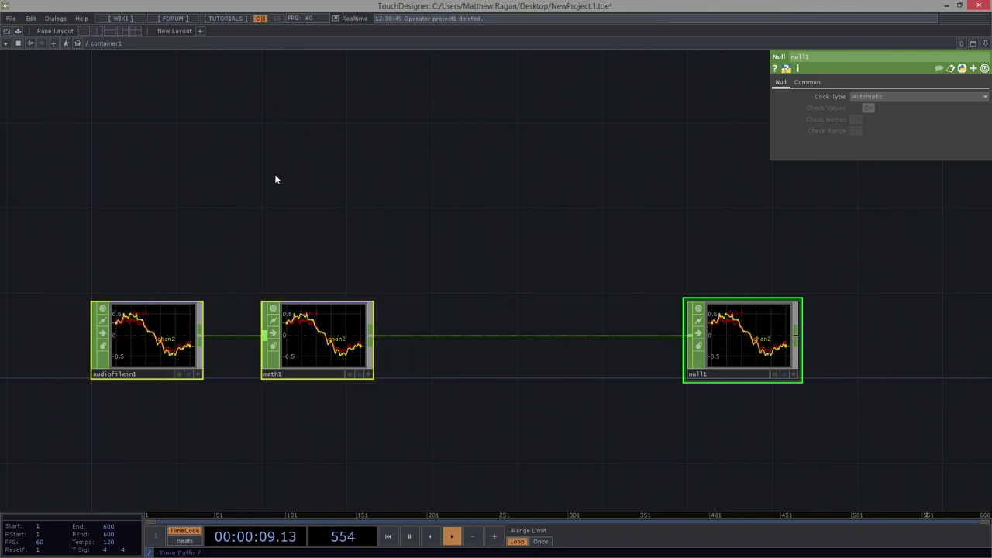
left_click_drag(295, 146, 307, 199)
mouse_move(307, 195)
right_mouse_down()
mouse_move(376, 415)
mouse_move(318, 216)
right_mouse_up()
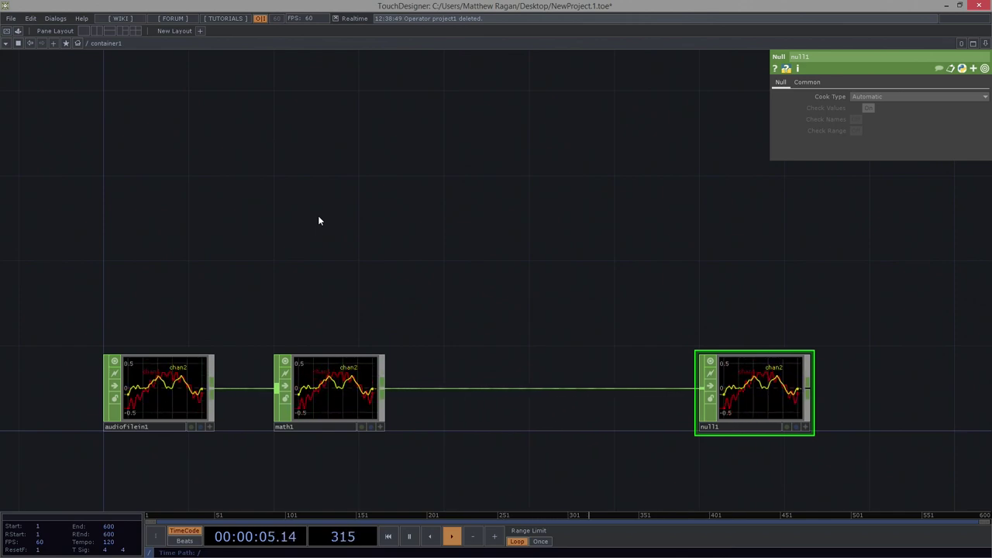
left_click_drag(324, 220, 329, 257)
key("Tab")
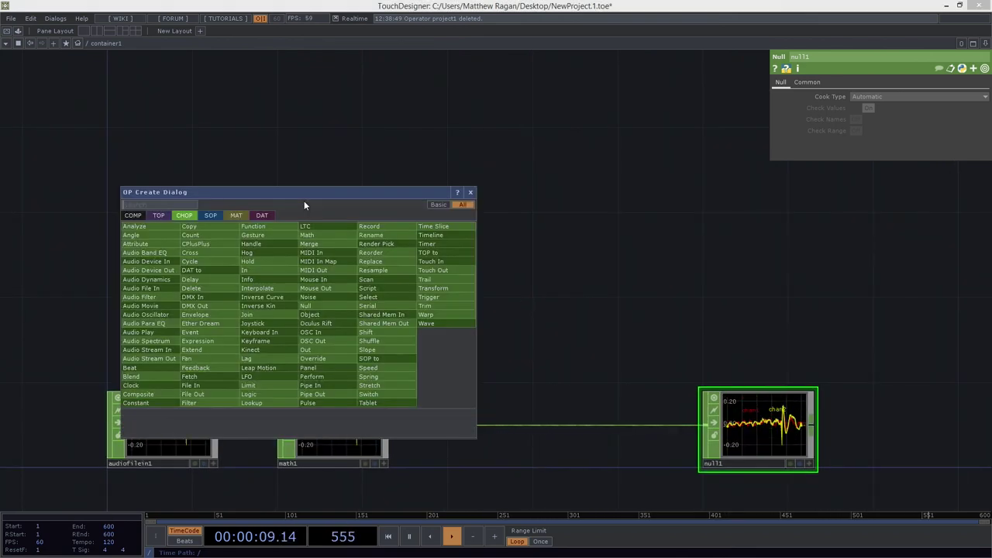
key("Tab")
type("line")
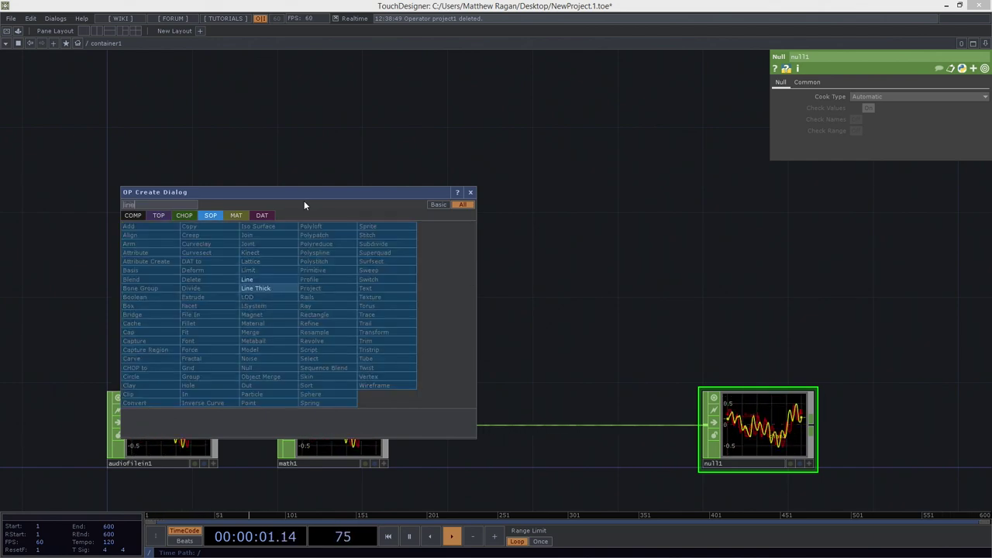
left_click(271, 280)
left_click(195, 218)
left_click_drag(176, 221, 159, 221)
right_click_drag(428, 172, 238, 217)
right_click_drag(330, 138, 173, 302)
key("Delete")
Add a Sphere SOP in the empty space above the audio chain.
key("Tab")
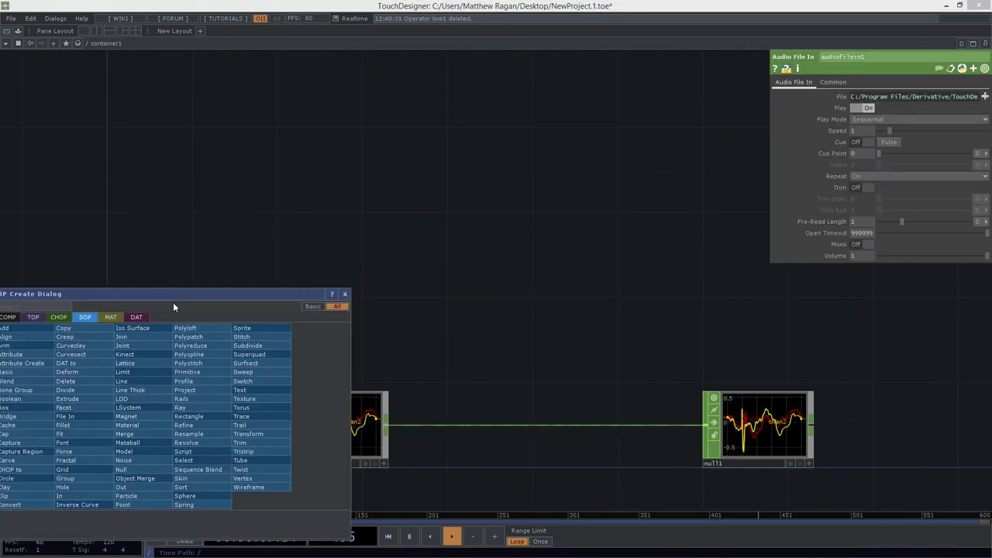
type("sp")
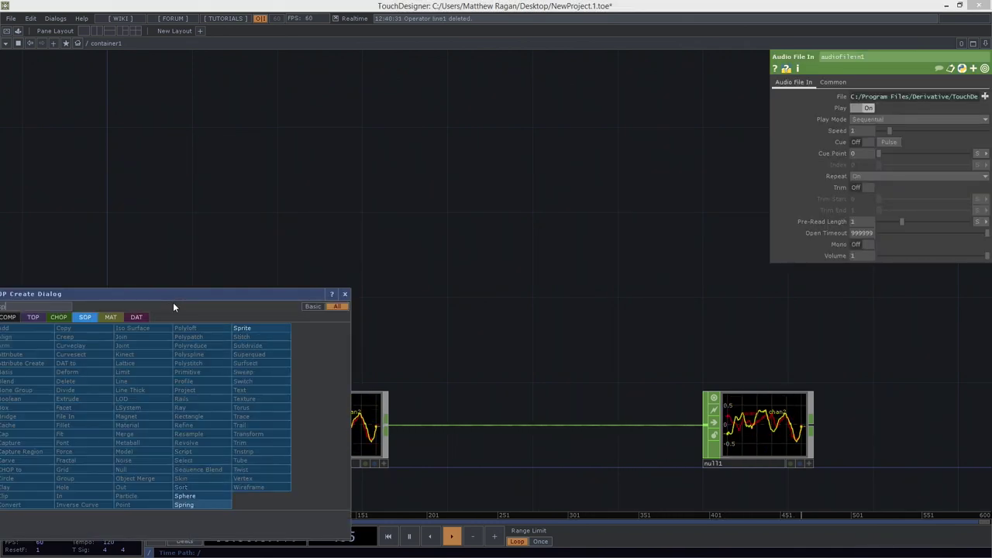
left_click(186, 495)
left_click(167, 187)
scroll(207, 226, "up", 2)
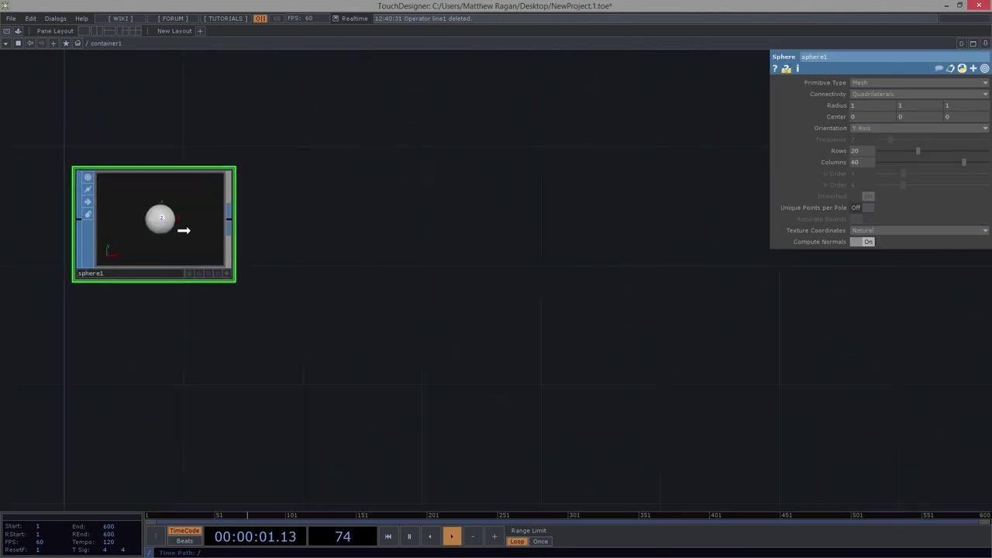
Connect a Particle SOP to the Sphere SOP's output and place it beside the sphere.
key("Tab")
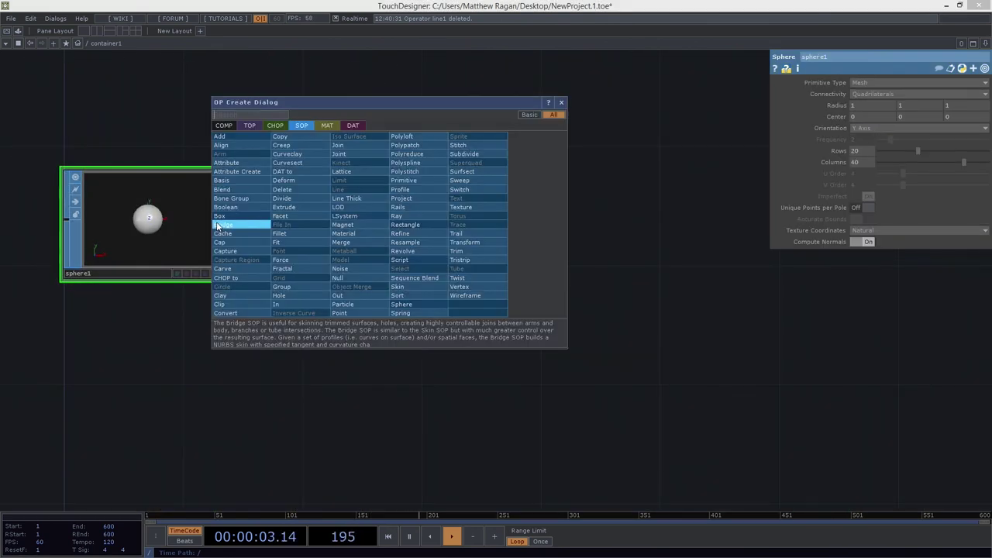
left_click(369, 304)
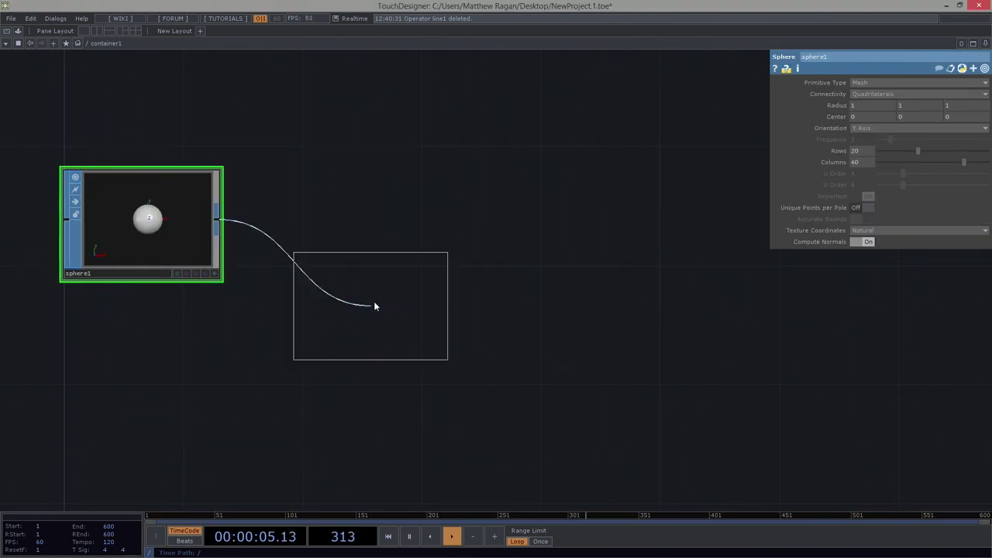
left_click(318, 219)
scroll(317, 221, "up", 3)
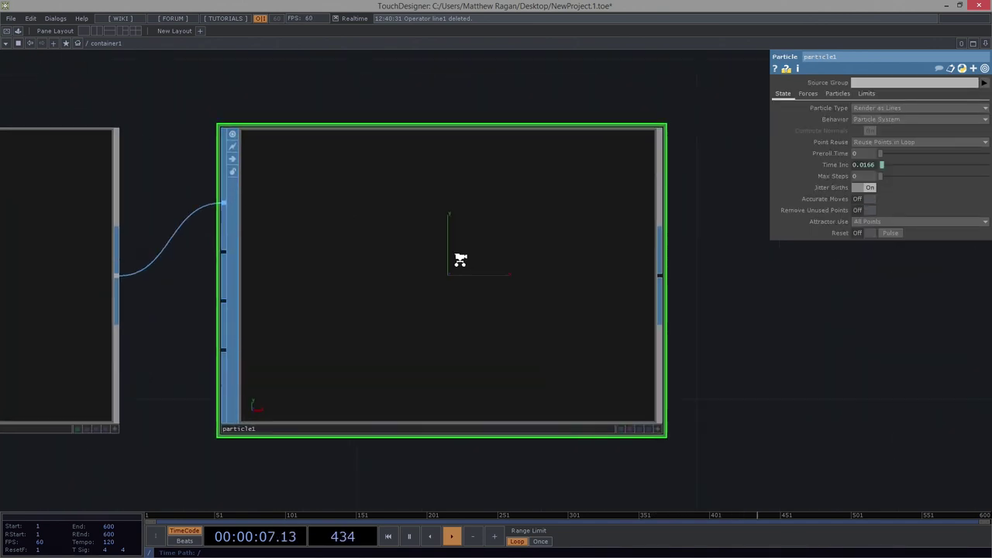
middle_click_drag(461, 260, 530, 247)
middle_click_drag(470, 207, 448, 234)
right_click_drag(764, 320, 472, 371)
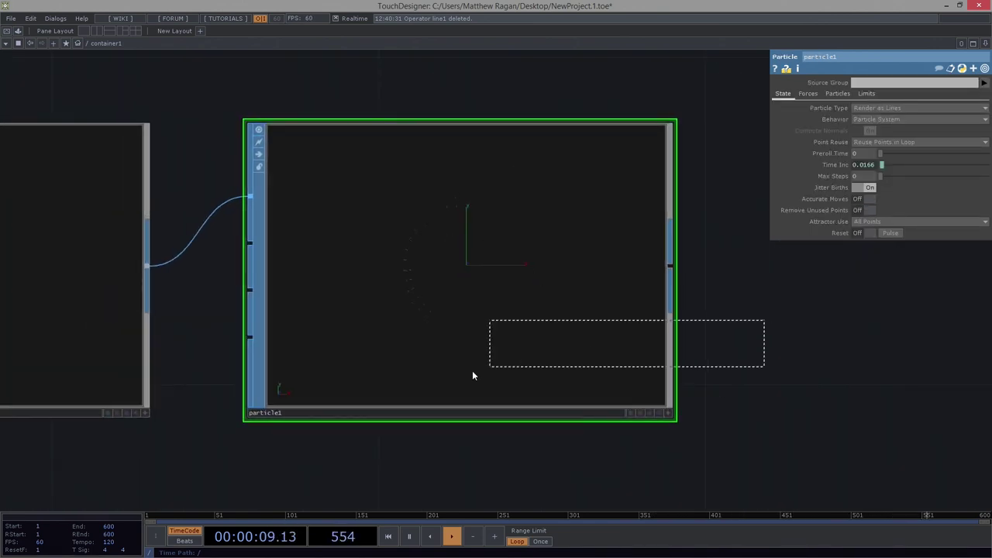
Make the Particle SOP's viewer active and turn on Points for all geometry in its display options.
key("a")
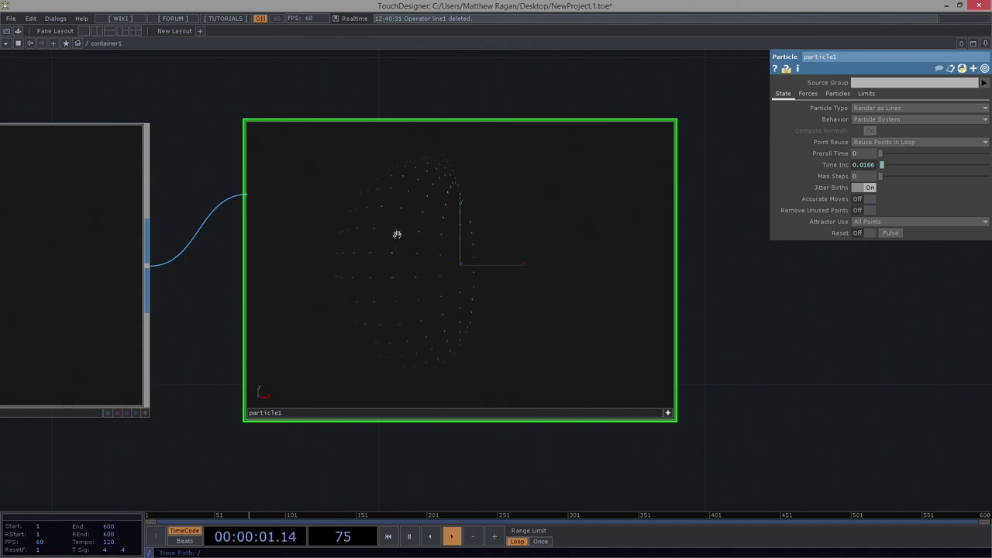
right_click(398, 201)
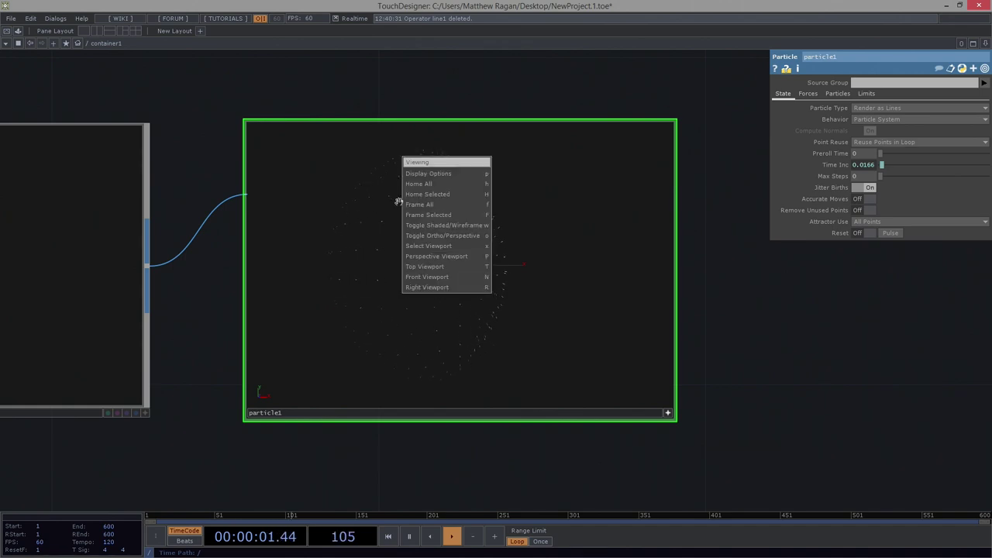
left_click(451, 174)
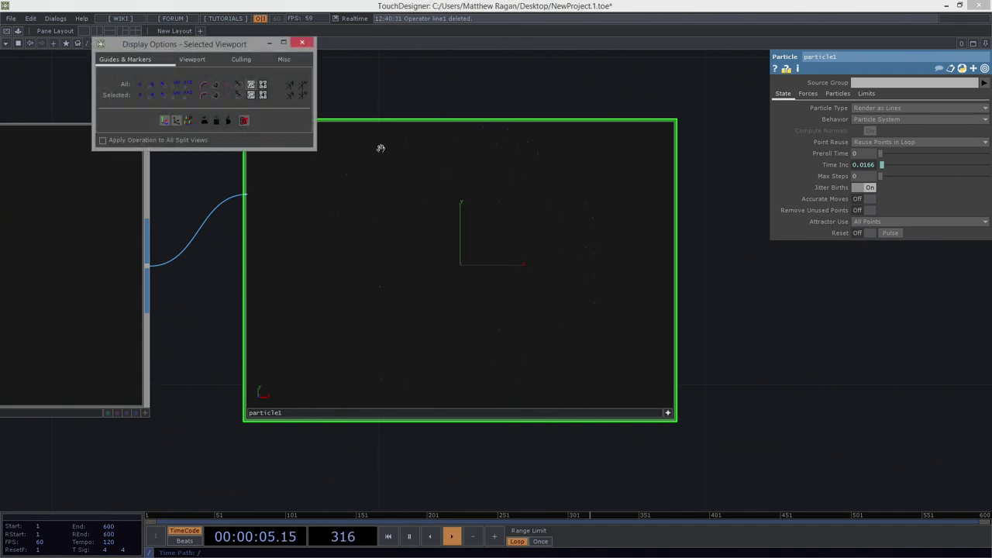
left_click(141, 88)
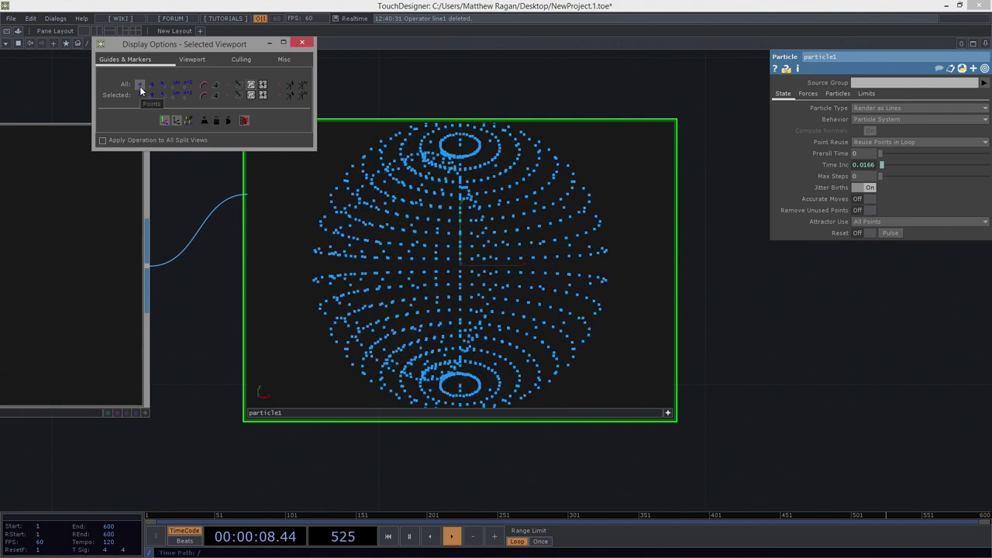
Close the display options, deactivate the particle viewer and look through the Particle SOP's Forces, Particles and State parameters.
left_click(301, 43)
left_click(667, 413)
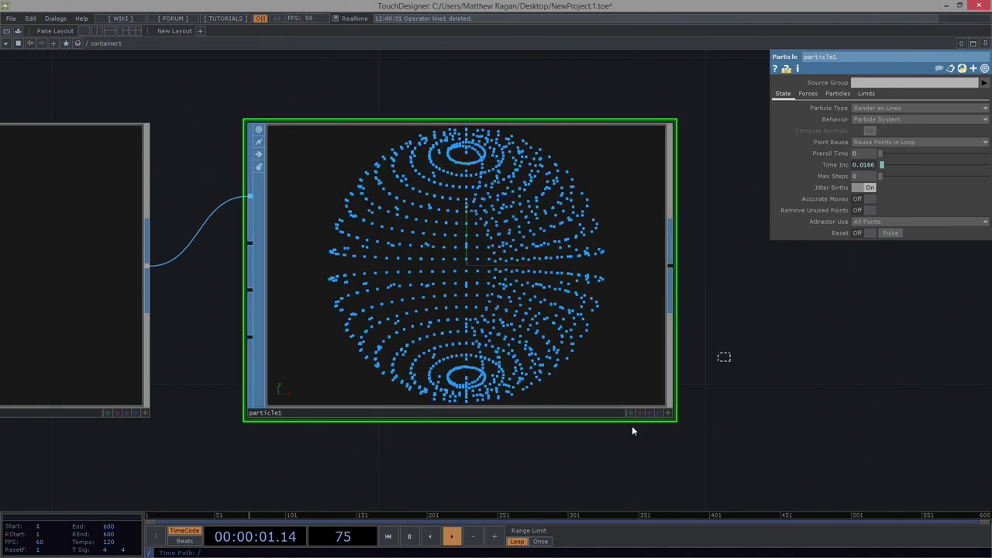
left_click(808, 94)
left_click(836, 93)
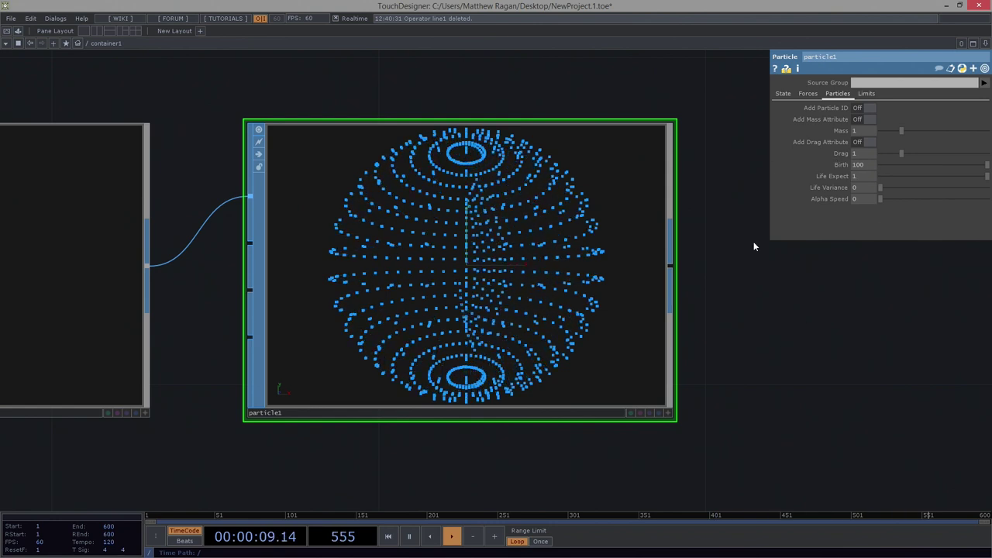
left_click(783, 93)
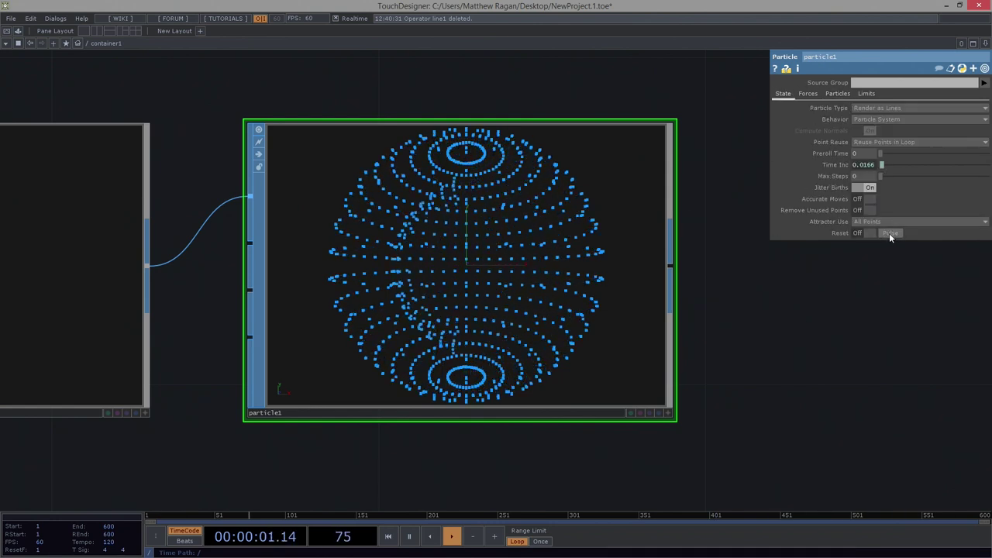
Make the particle and sphere viewers active, orbit the particles and switch the sphere's display from shaded to wireframe.
left_click(667, 412)
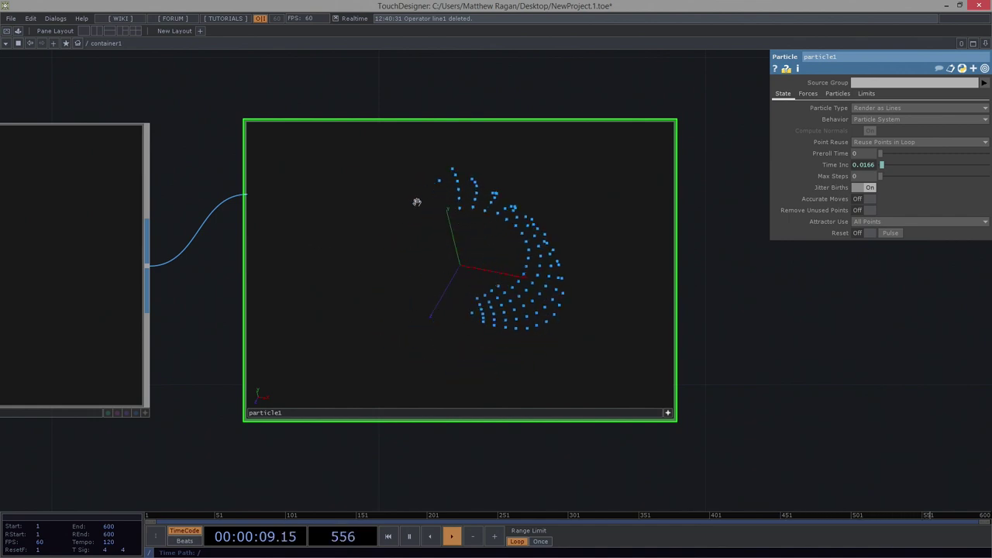
left_click_drag(432, 423, 530, 389)
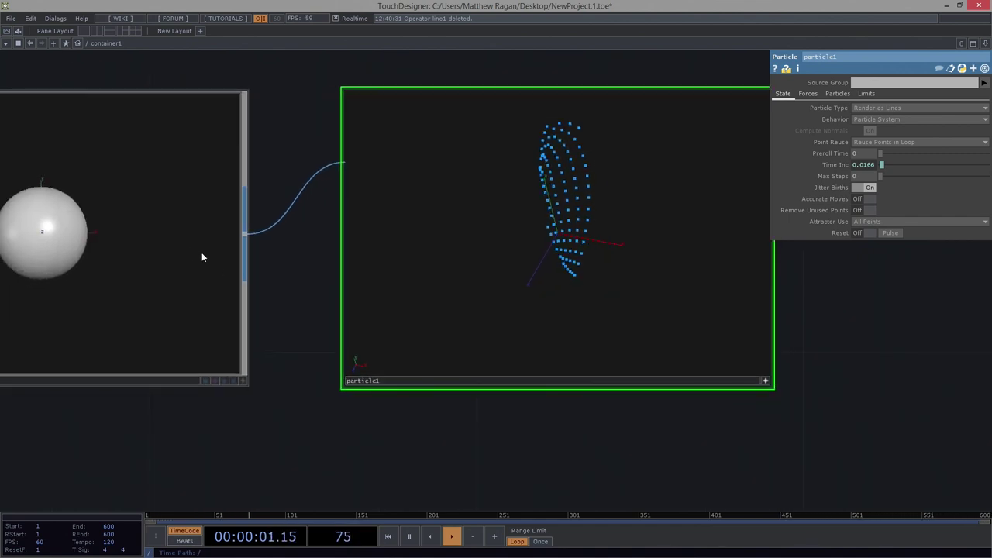
left_click_drag(240, 407, 296, 417)
left_click(298, 390)
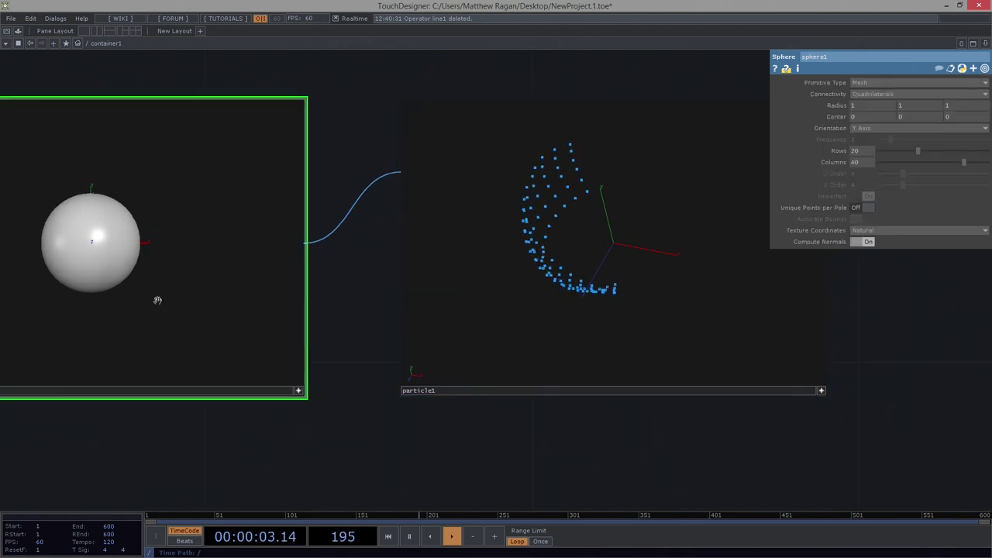
key("w")
left_click_drag(117, 238, 100, 265)
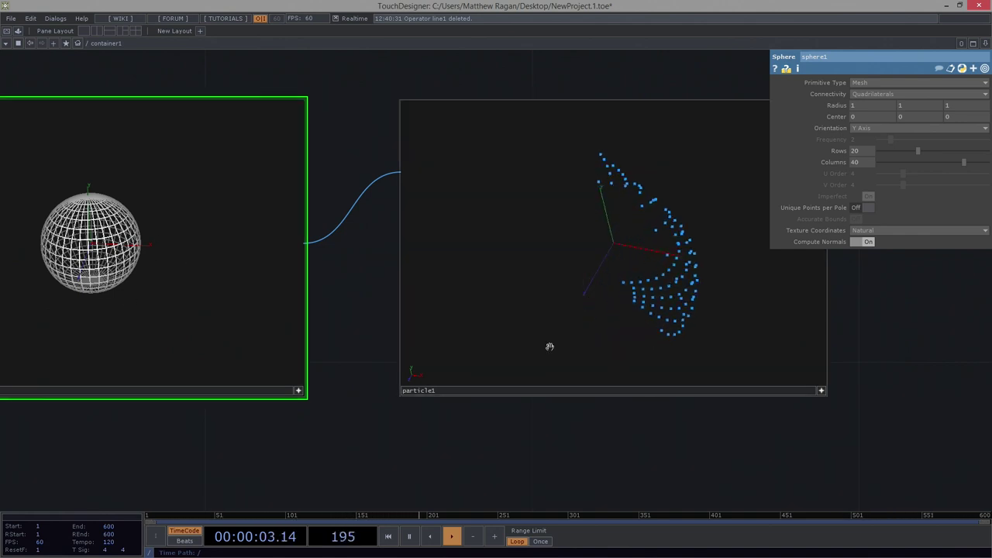
Turn on point numbers for all geometry in the Particle SOP viewer's display options.
left_click(820, 391)
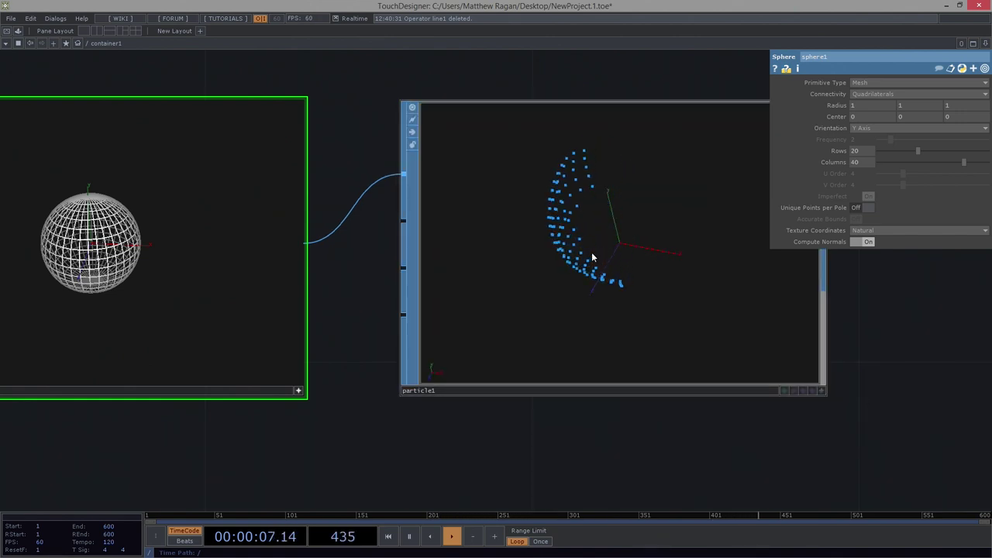
left_click(623, 271)
right_click(540, 126)
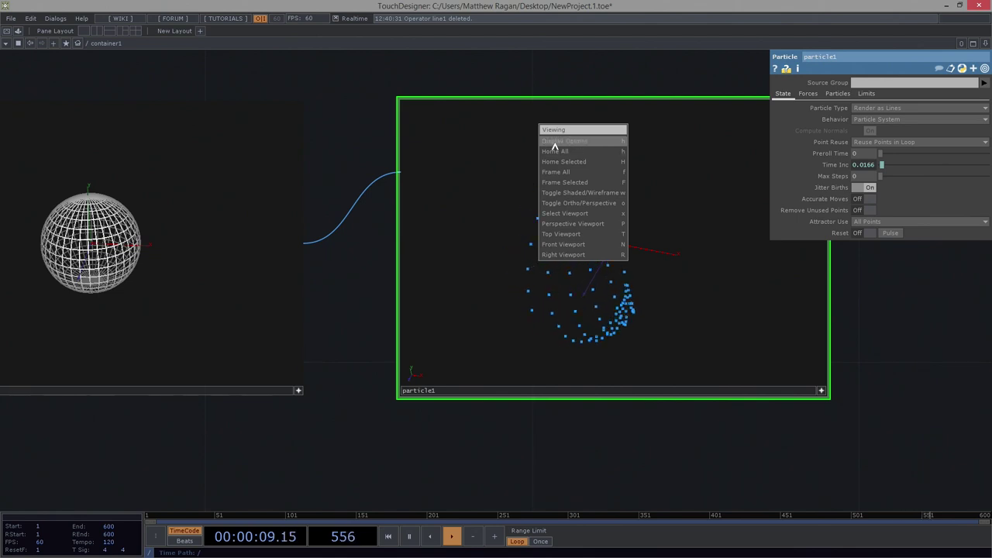
left_click(554, 143)
left_click(151, 85)
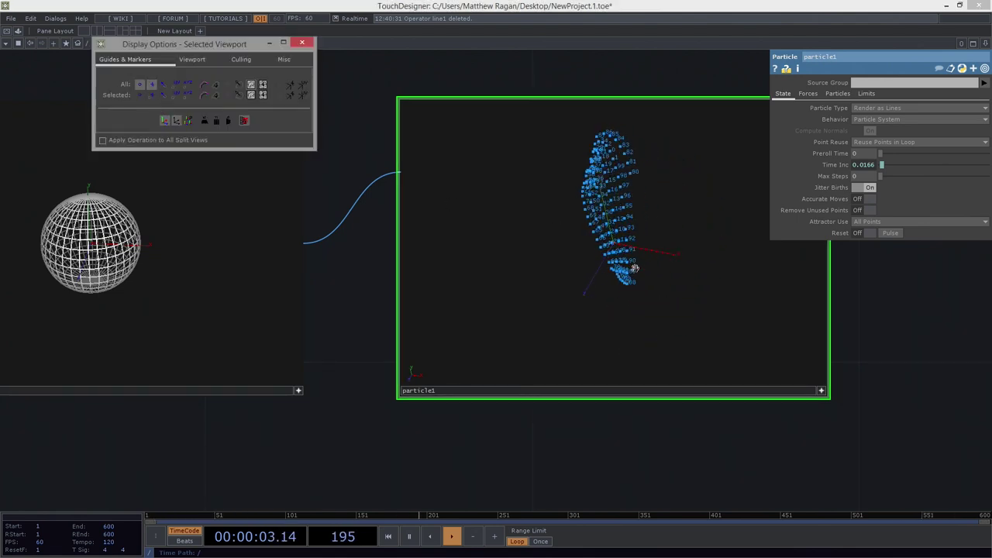
Pause playback to examine the numbered particles up close from different angles, and resume it.
left_click_drag(637, 477, 595, 508)
scroll(538, 320, "up", 5)
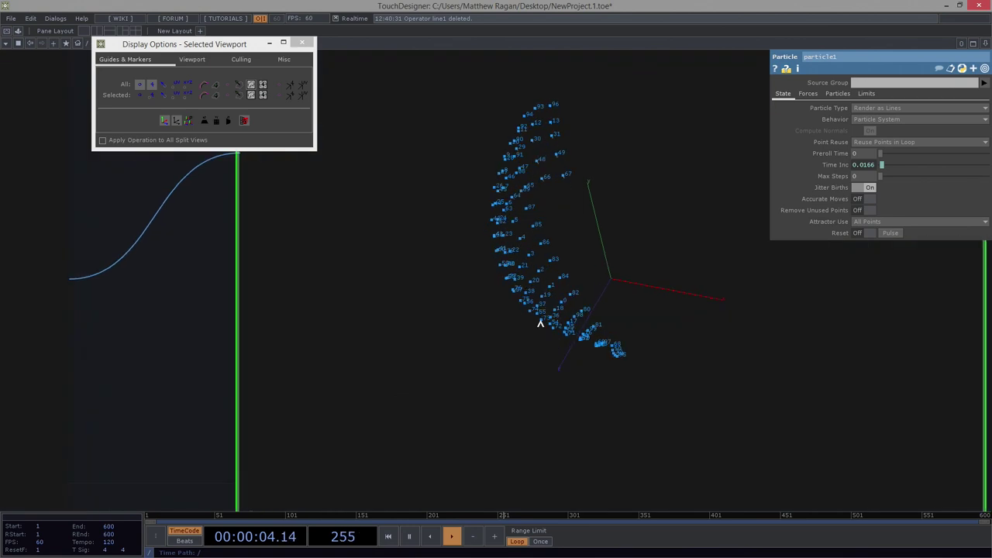
left_click(409, 536)
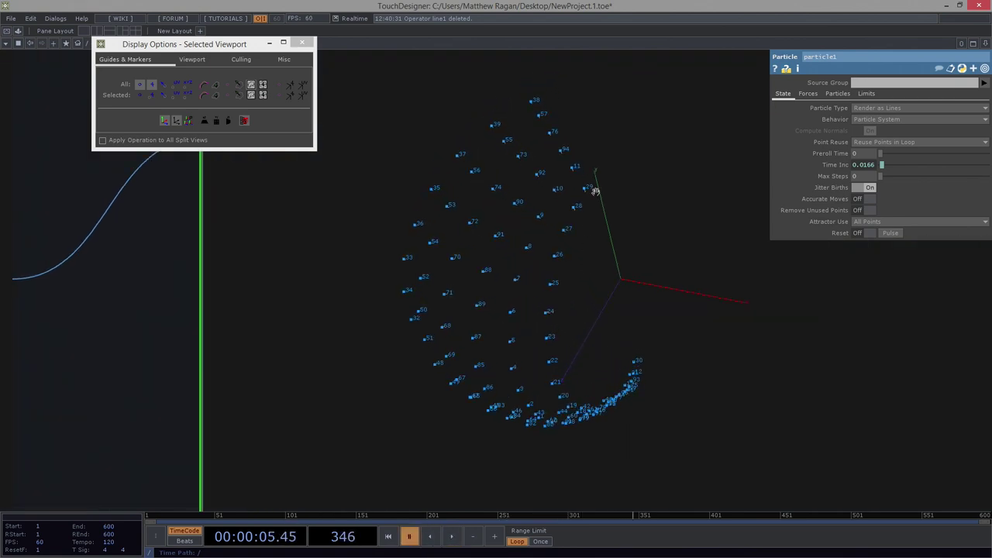
left_click_drag(593, 195, 582, 255)
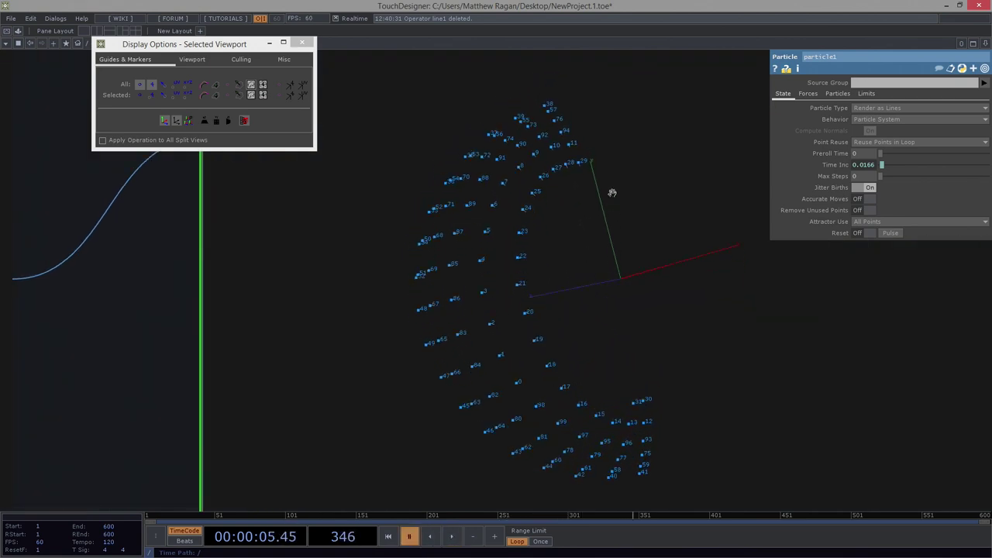
left_click_drag(656, 335, 553, 305)
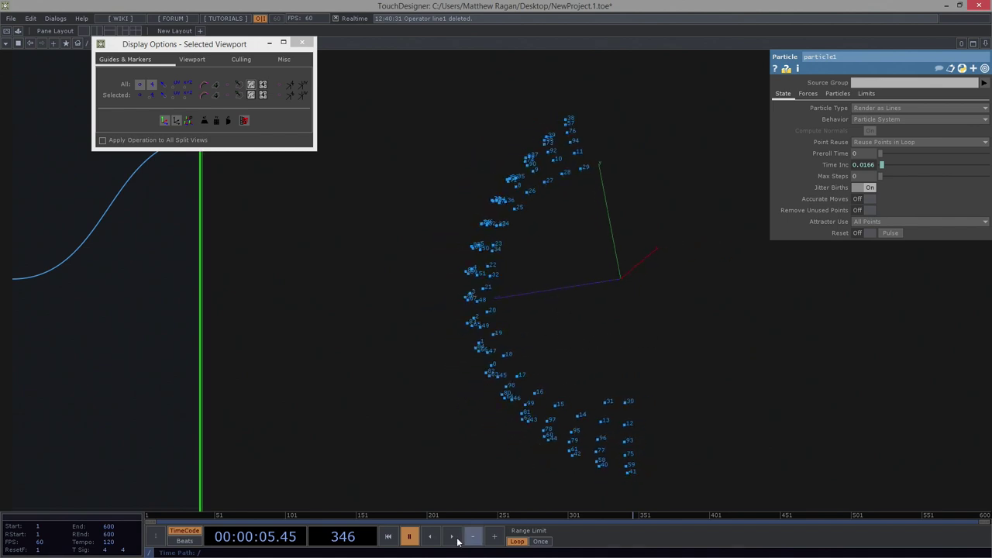
left_click(451, 536)
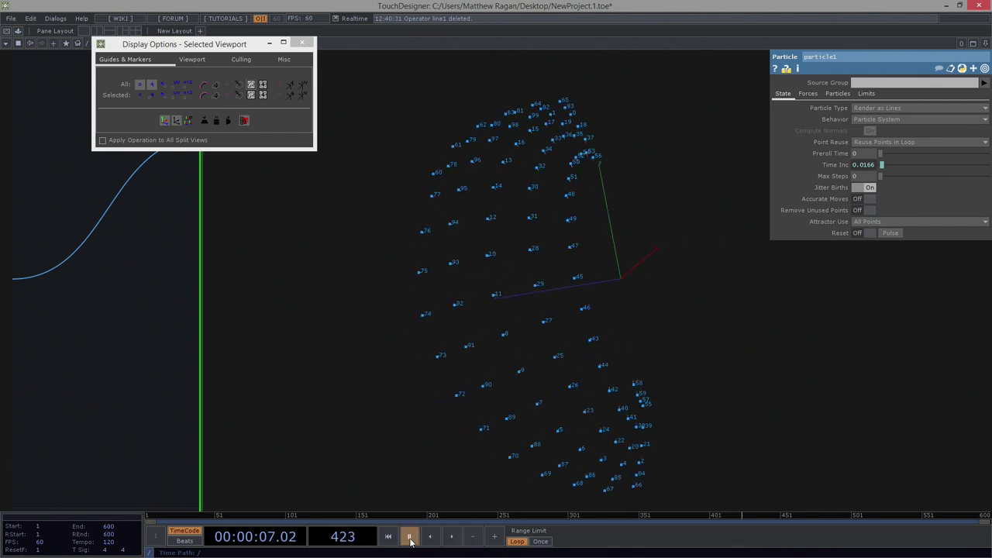
Step the timeline forward frame by frame to examine the order in which the numbered particles are emitted.
left_click(492, 537)
left_click(492, 538)
left_click(492, 538)
left_click(492, 538)
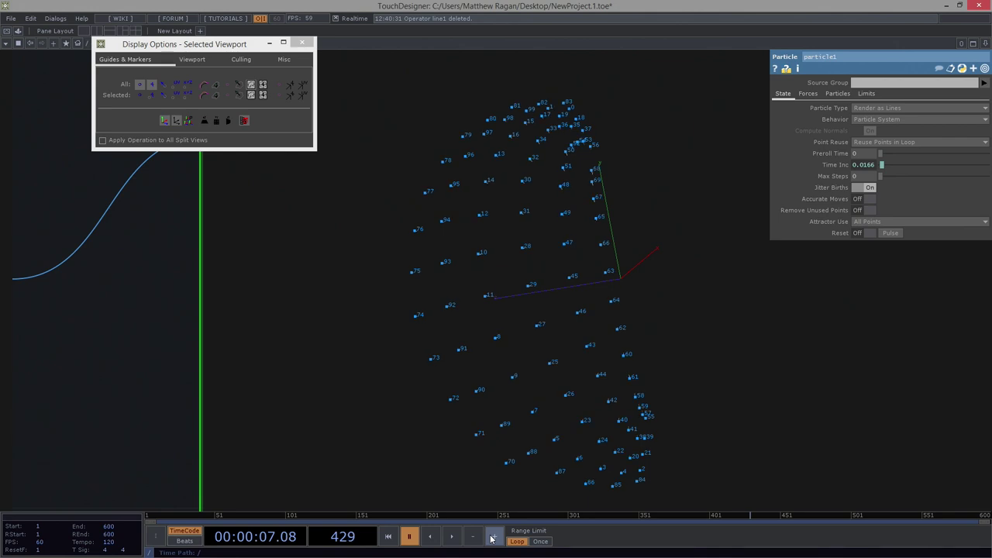
left_click(492, 538)
left_click(492, 538)
left_click(492, 538)
left_click(492, 538)
left_click(492, 537)
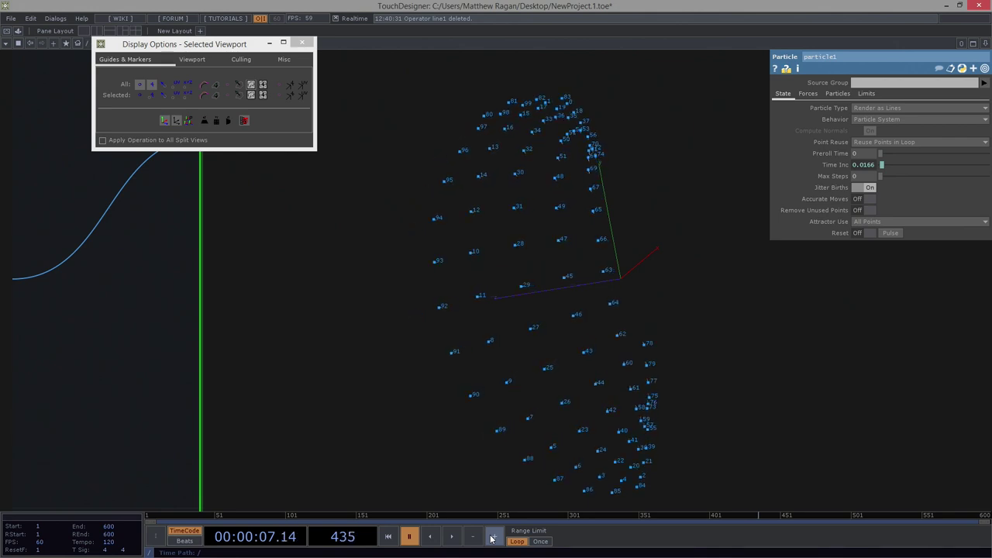
left_click(492, 537)
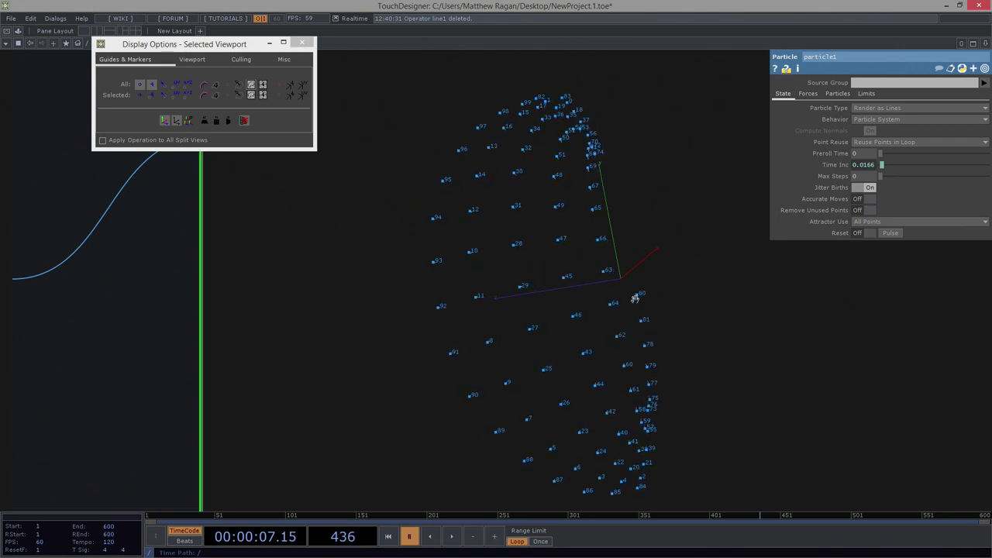
Step through further frames and orbit the particle viewer to follow the particles from the other side.
left_click(469, 538)
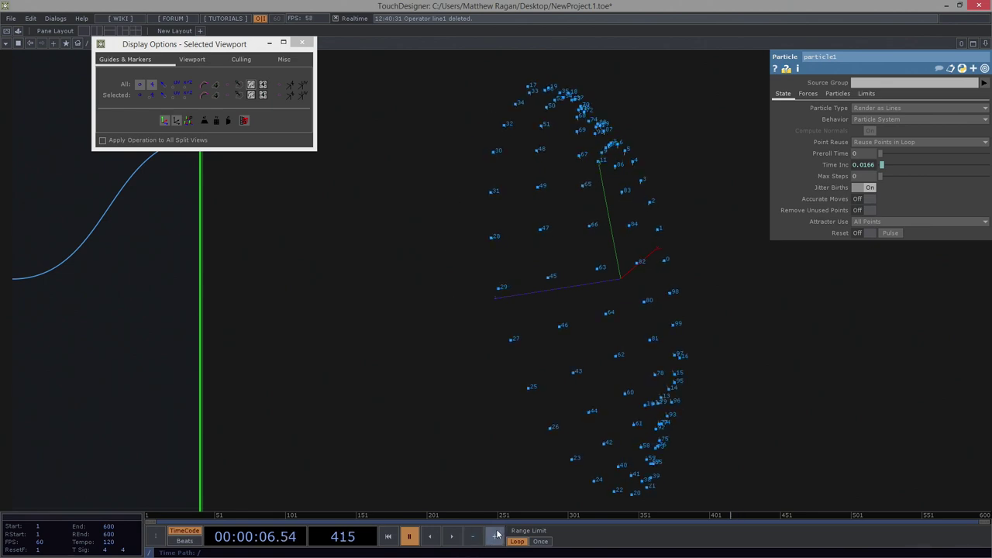
triple_click(498, 534)
triple_click(497, 534)
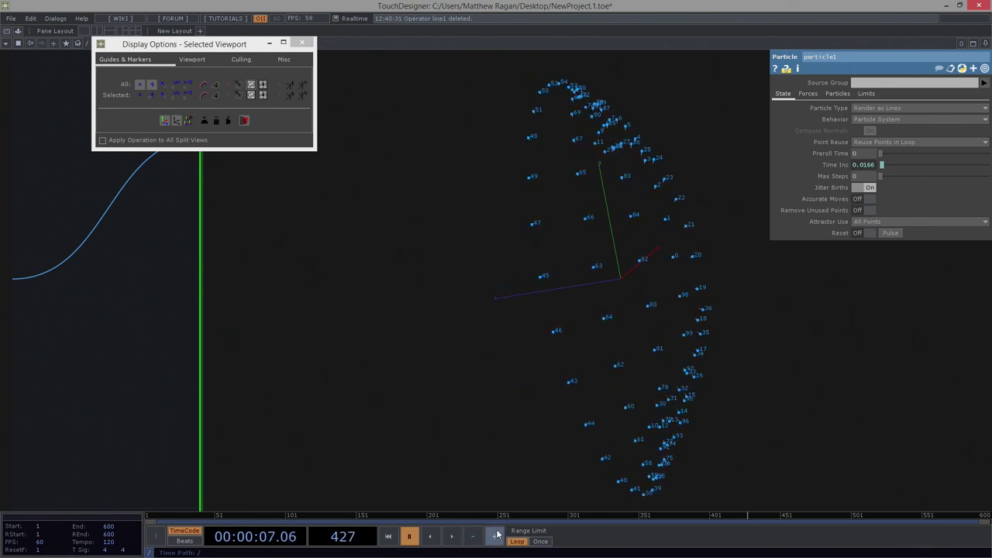
triple_click(497, 534)
left_click(497, 534)
left_click_drag(713, 418, 588, 427)
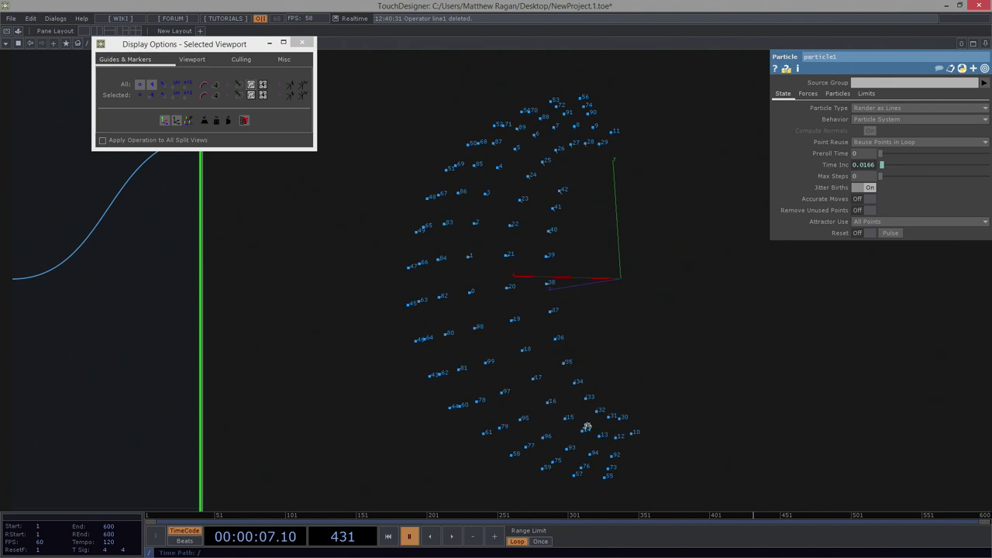
left_click_drag(492, 536, 492, 536)
left_click_drag(503, 283, 540, 315)
scroll(540, 315, "down", 5)
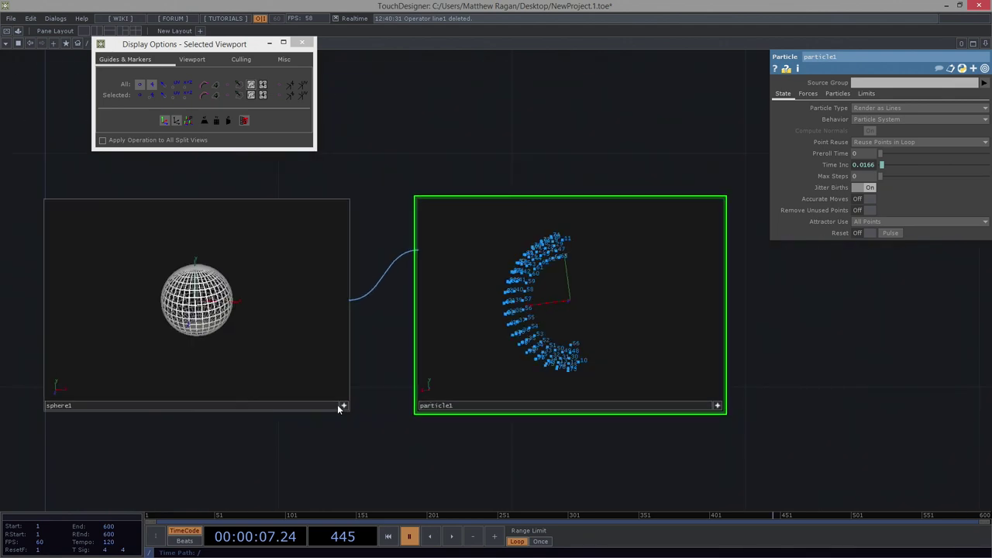
Examine the wireframe sphere up close in its active viewer as the source of the particles.
left_click(344, 406)
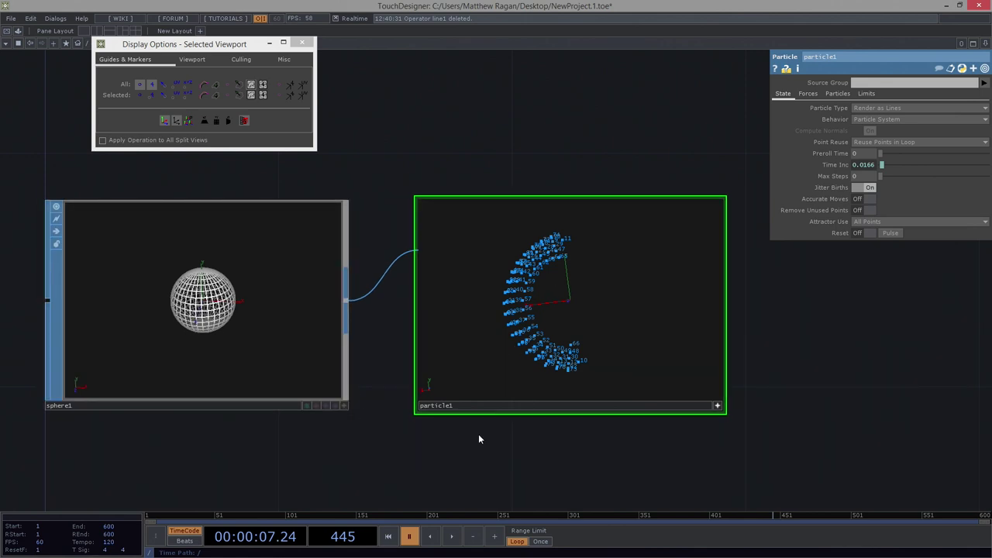
left_click_drag(480, 431, 667, 301)
left_click(539, 392)
left_click_drag(563, 447, 562, 478)
scroll(469, 319, "up", 3)
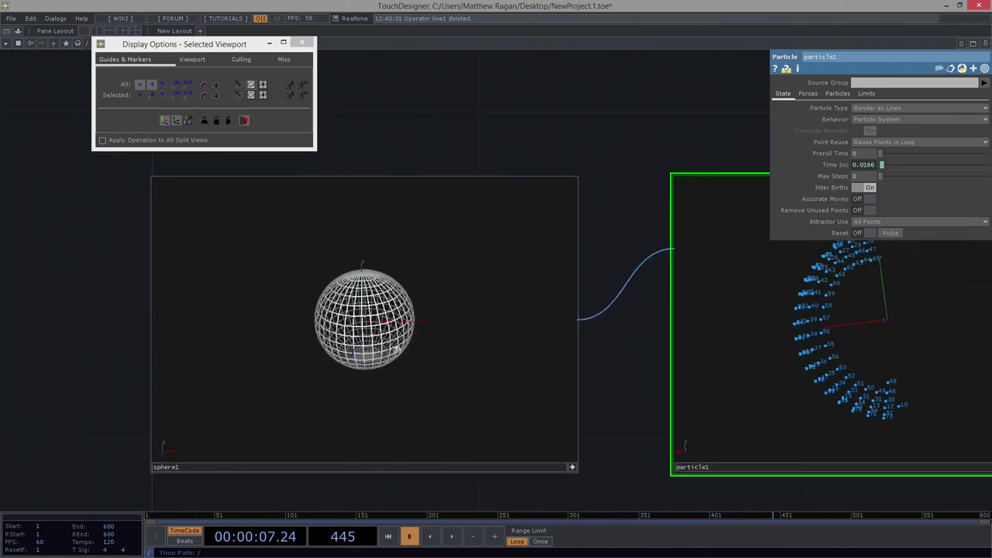
left_click_drag(396, 350, 373, 338)
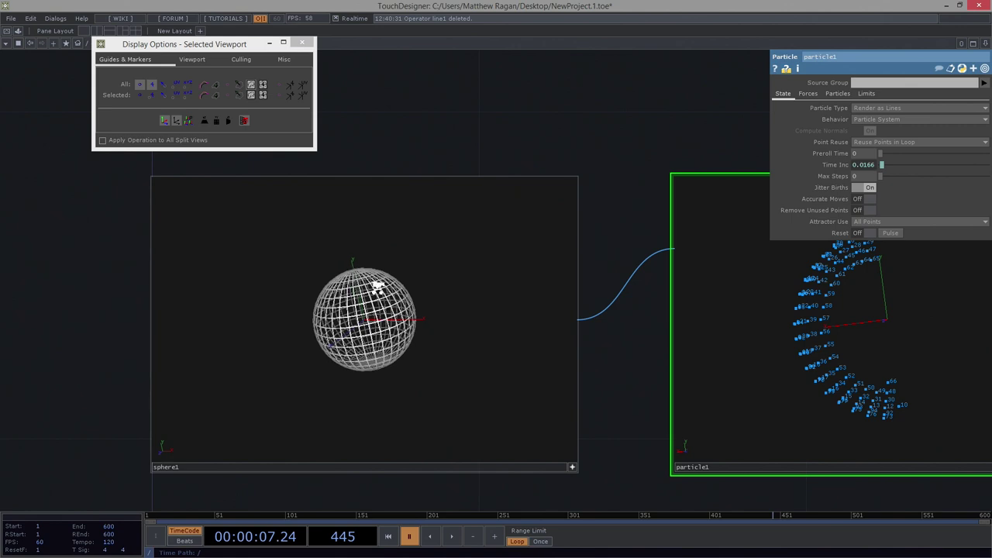
scroll(387, 284, "up", 2)
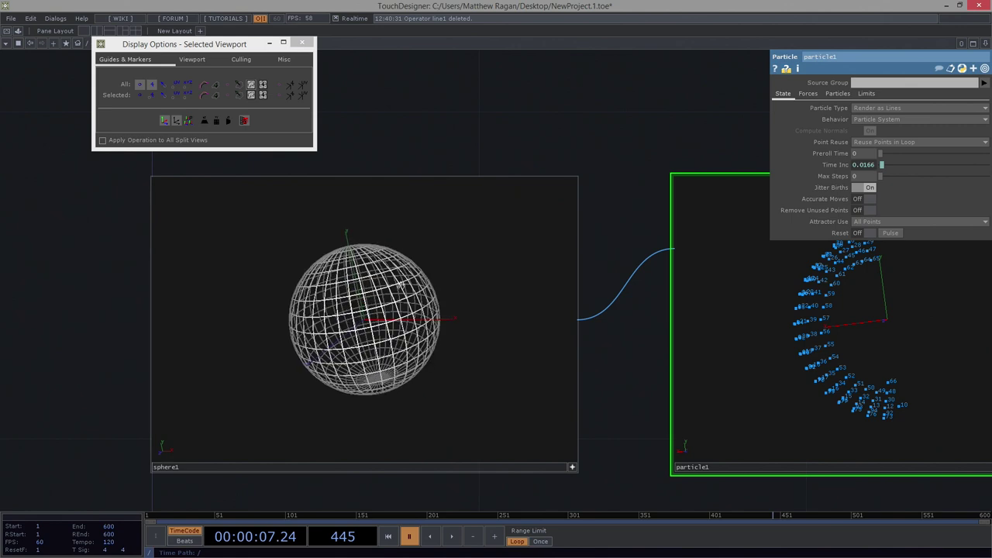
Turn on point normals for all geometry in the Sphere SOP viewer's display options and examine them around the sphere.
left_click(164, 87)
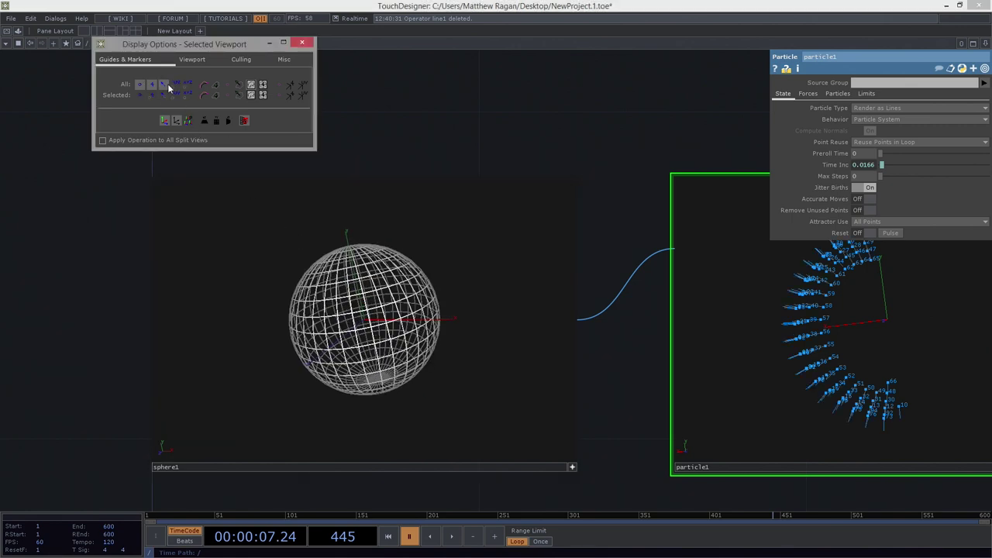
right_click_drag(561, 129, 497, 255)
key("a")
right_click(497, 255)
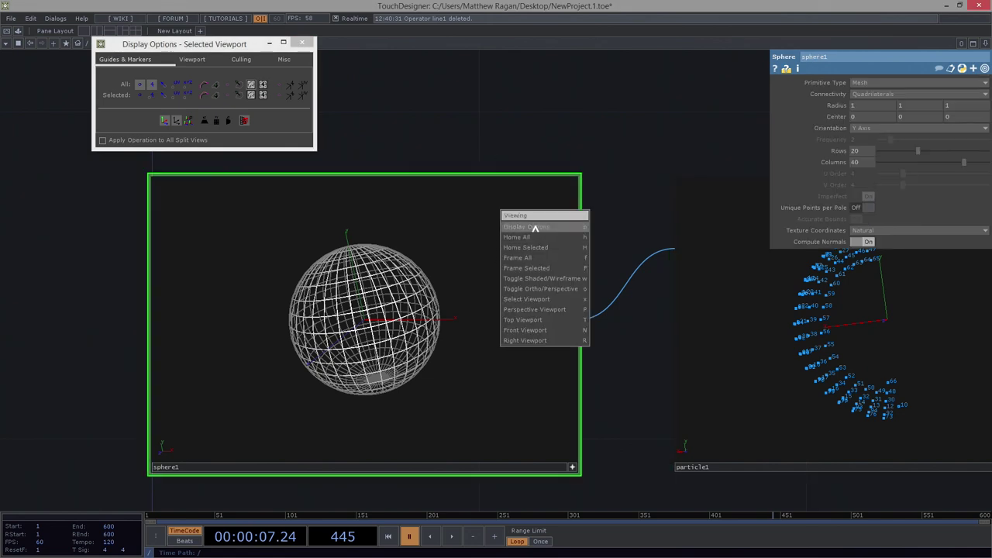
left_click(535, 227)
left_click_drag(201, 44, 149, 62)
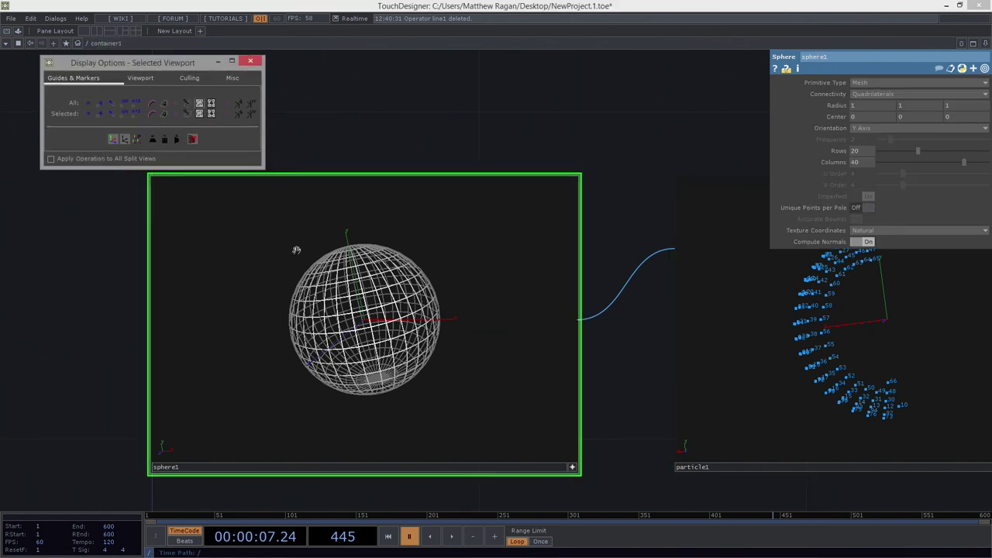
left_click(111, 103)
left_click_drag(350, 291, 285, 352)
scroll(377, 267, "up", 5)
scroll(313, 387, "down", 5)
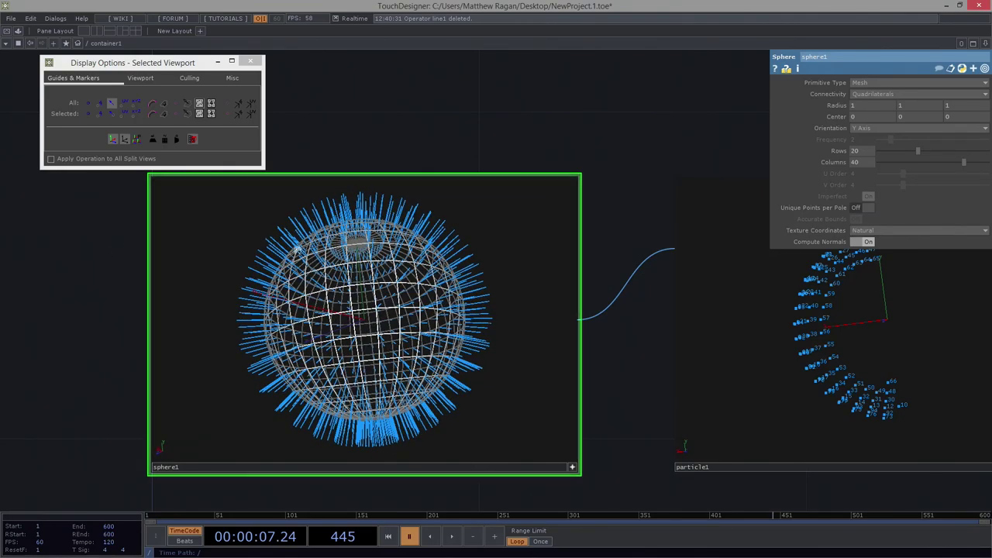
scroll(551, 343, "down", 3)
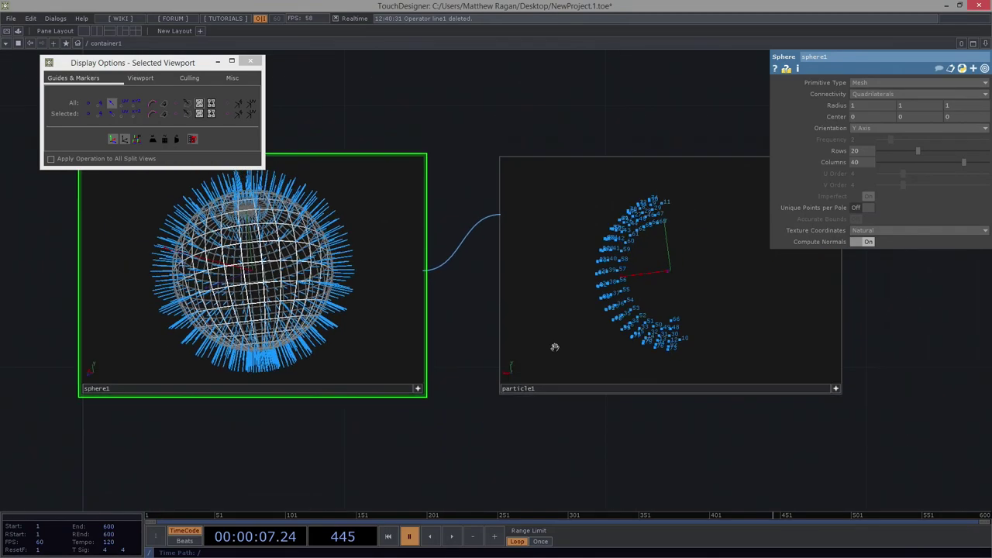
scroll(609, 287, "up", 3)
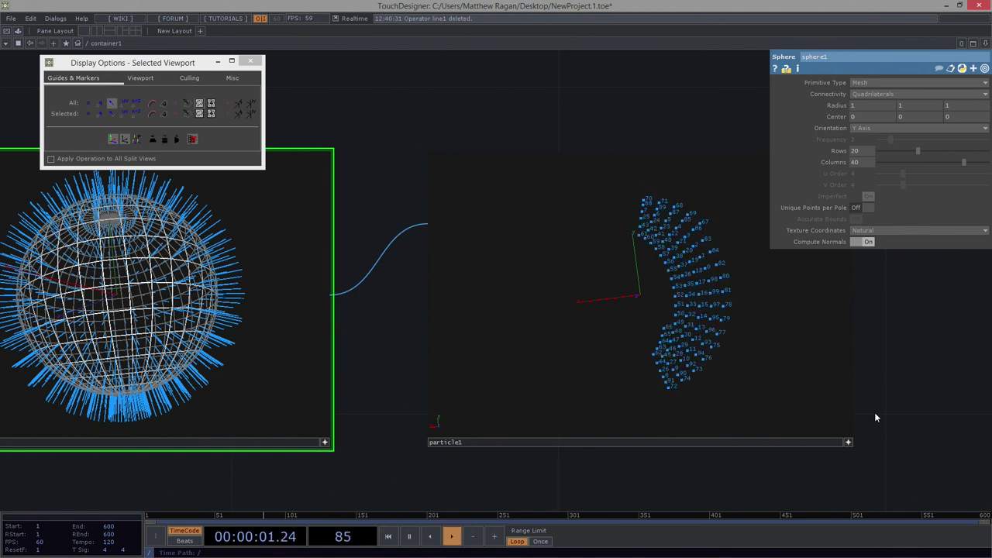
Deactivate the Particle and Sphere SOP viewers and close the display options window.
left_click(847, 442)
left_click_drag(704, 468, 666, 470)
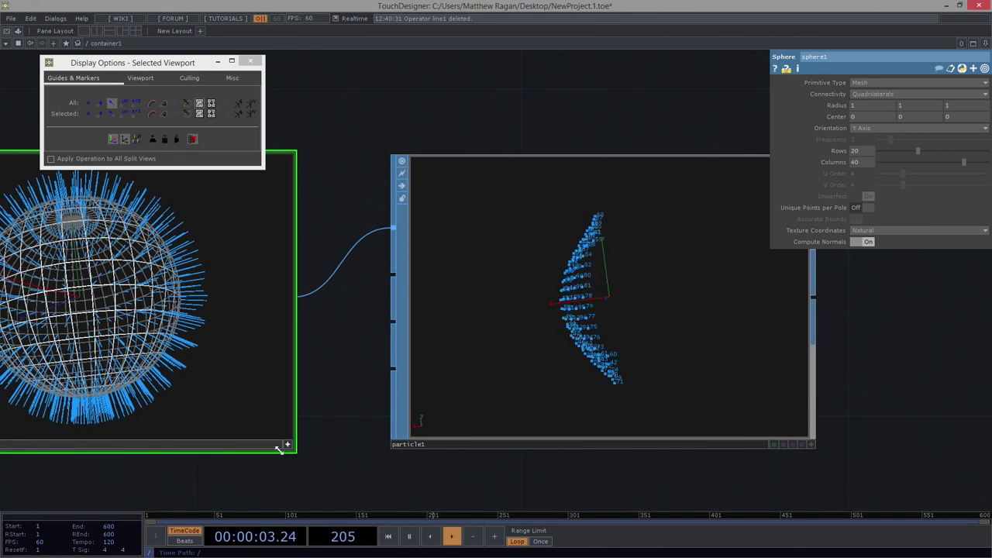
left_click(288, 444)
left_click_drag(364, 465, 380, 468)
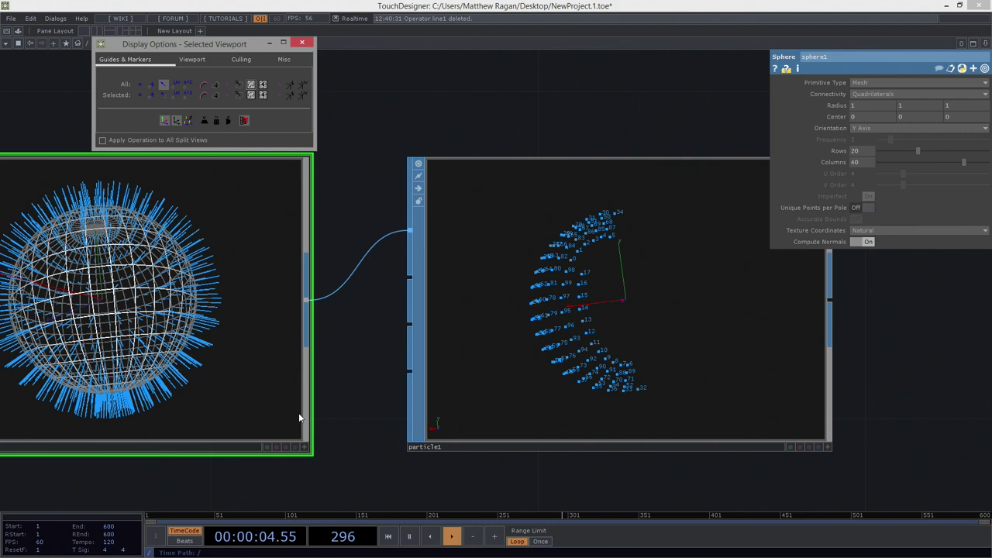
left_click(302, 42)
left_click_drag(275, 443, 360, 422)
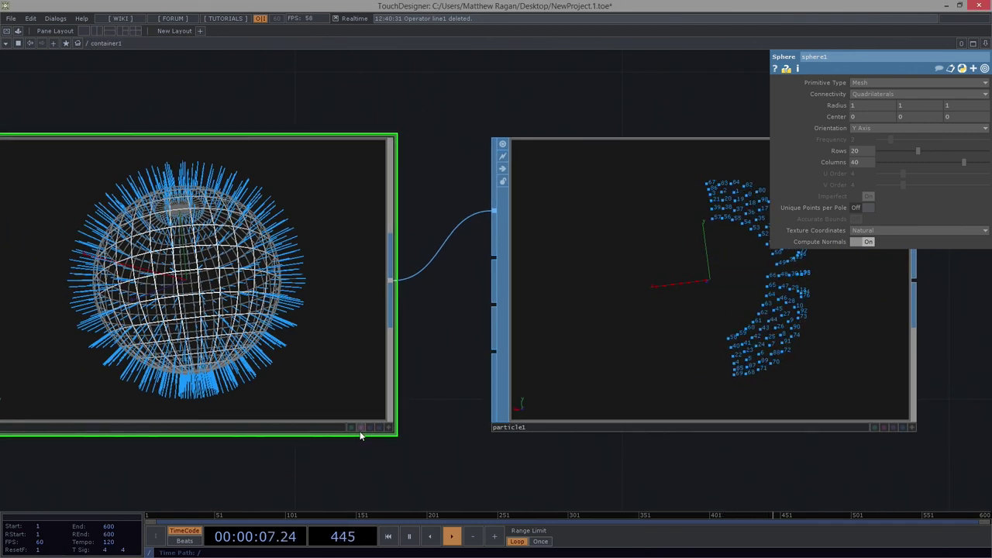
Split the workspace into two side-by-side panes and make the second pane a Geometry Viewer.
left_click_drag(474, 434, 428, 429)
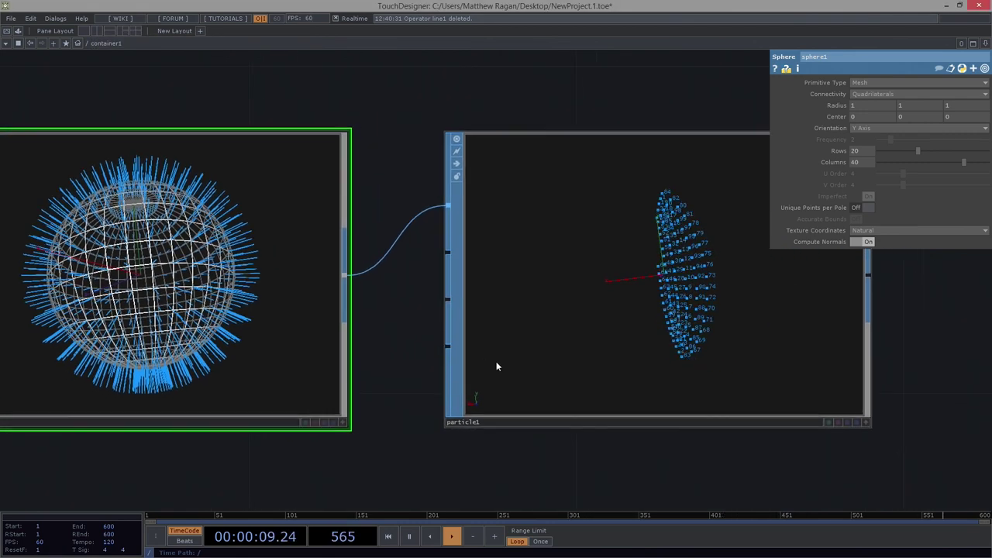
scroll(497, 366, "down", 3)
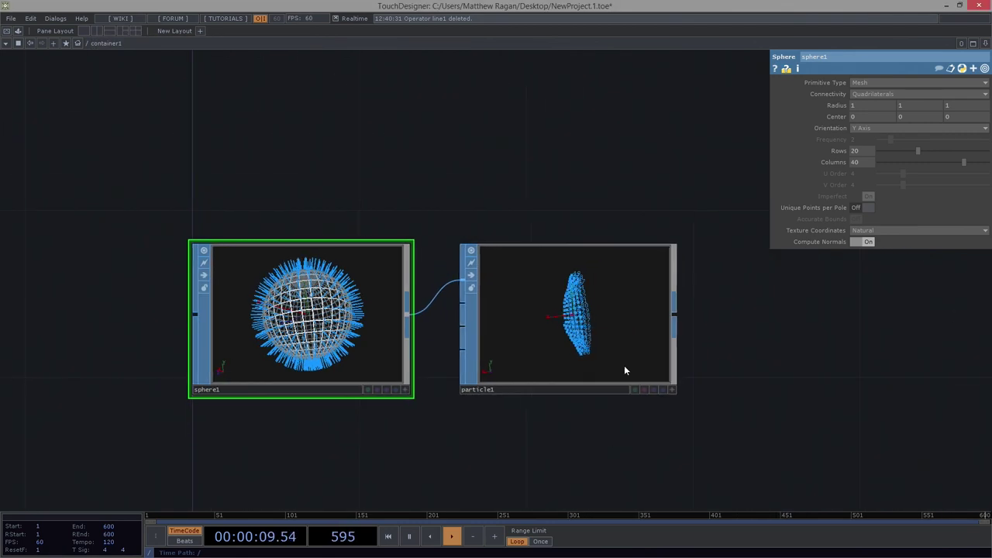
left_click(97, 32)
left_click(502, 43)
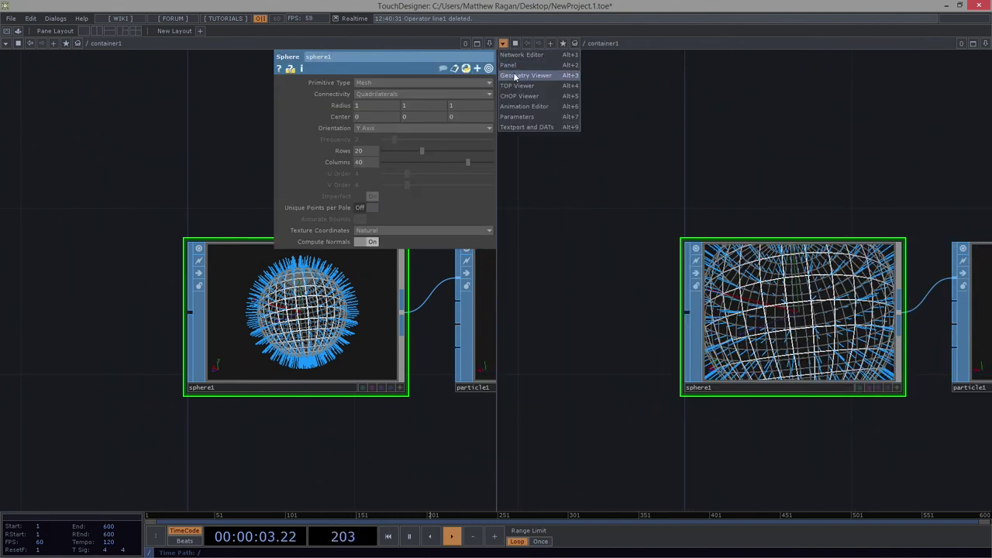
left_click(519, 75)
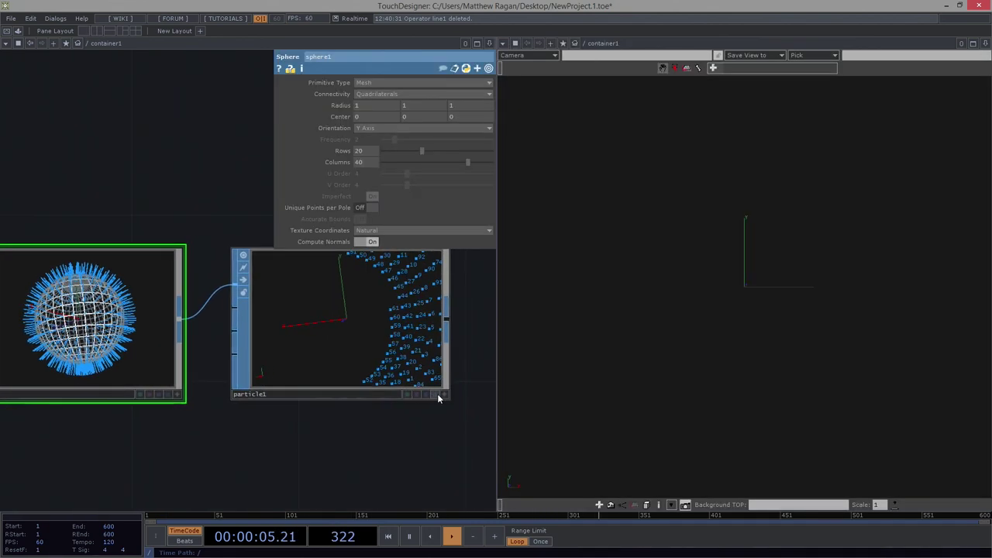
Turn on the Particle SOP's display flag and view the moving particles from several angles in the Geometry Viewer.
left_click(435, 393)
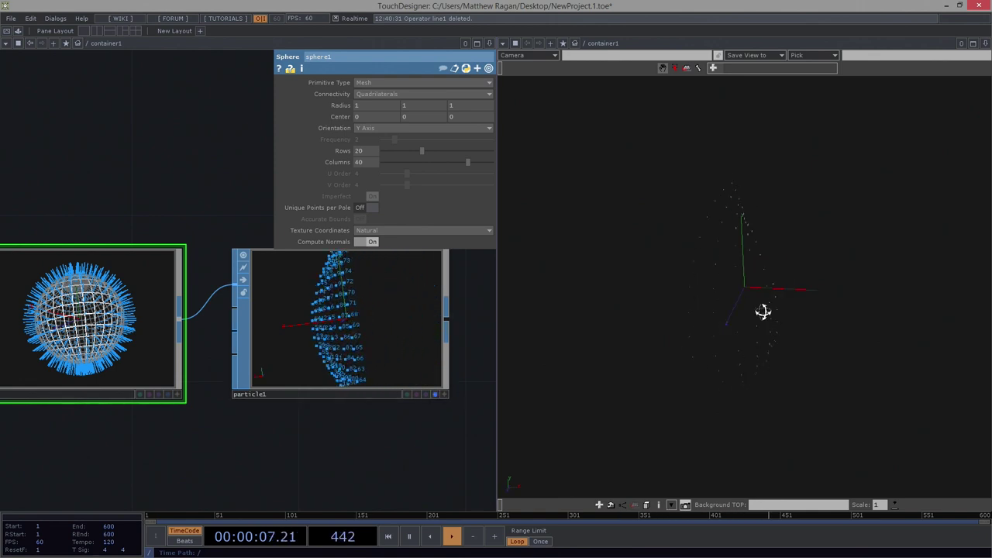
left_click_drag(763, 312, 731, 317)
middle_click_drag(730, 317, 726, 212)
mouse_move(724, 310)
left_mouse_down()
mouse_move(744, 323)
mouse_move(764, 315)
mouse_move(739, 308)
left_mouse_up()
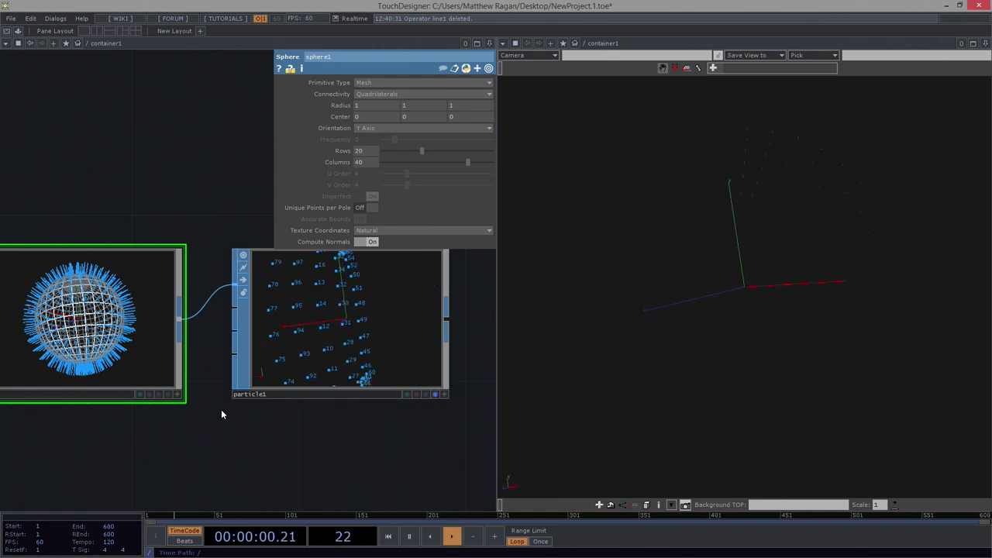
Turn on the Sphere SOP's template flag to show its wireframe with the particles in the Geometry Viewer.
left_click(149, 393)
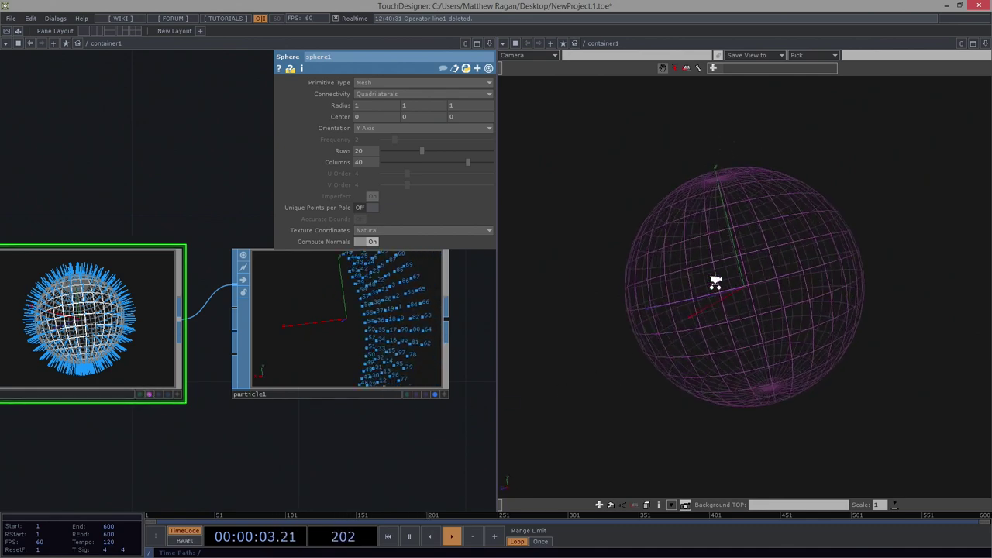
middle_click_drag(715, 282, 713, 246)
left_click_drag(688, 297, 741, 286)
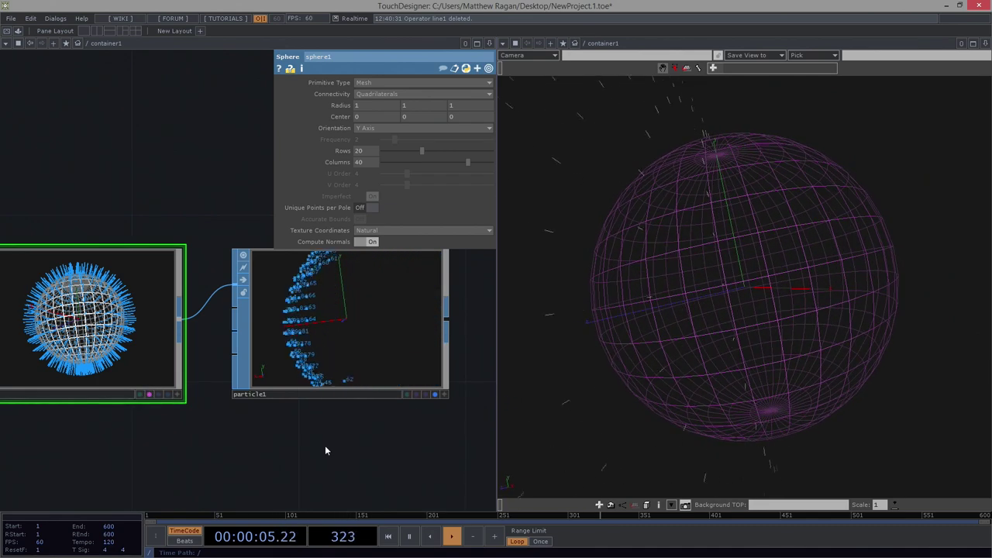
left_click(417, 395)
Examine from several angles and distances how the particles leave the sphere's points in order around its surface.
left_click_drag(771, 338, 826, 332)
scroll(717, 342, "down", 3)
left_click_drag(717, 342, 664, 308)
left_click_drag(672, 259, 871, 297)
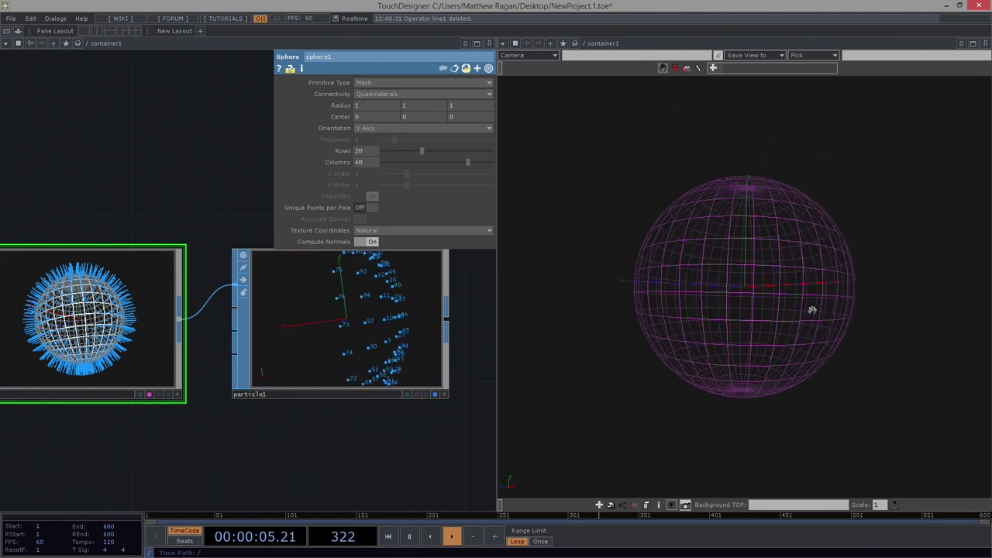
left_click_drag(704, 286, 651, 326)
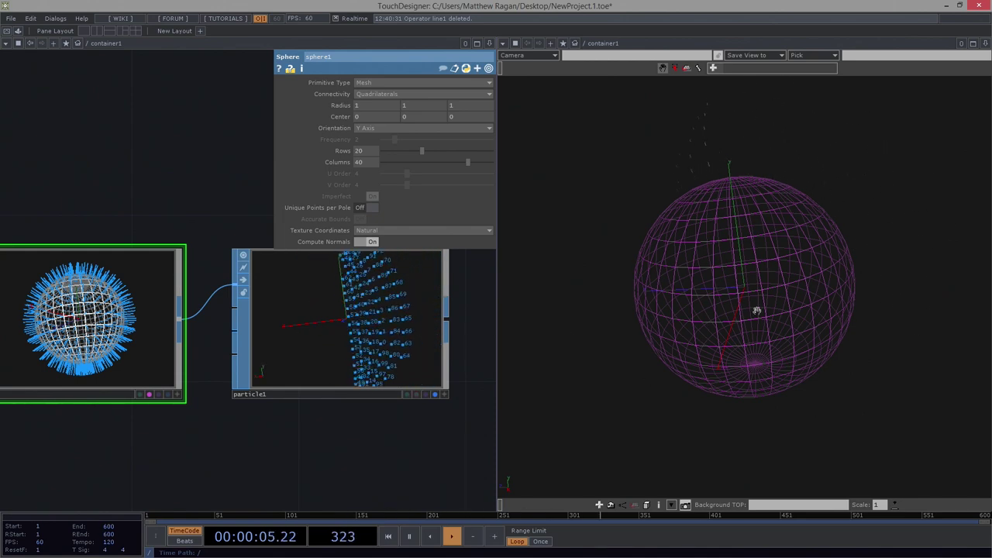
left_click_drag(755, 307, 760, 238)
middle_click_drag(760, 237, 754, 310)
left_click_drag(754, 309, 757, 264)
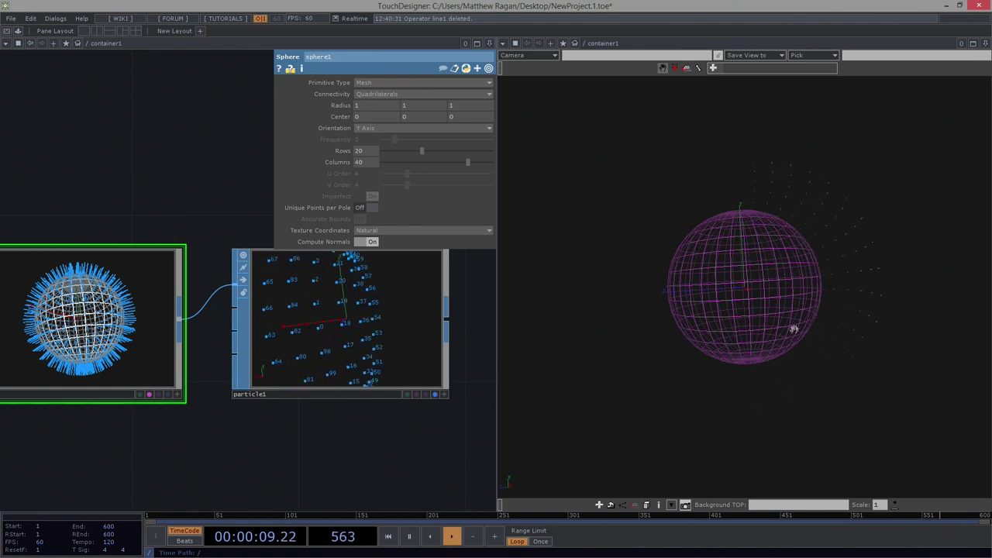
Move the Particle SOP away from the sphere and insert a Sort SOP on the wire between them.
scroll(373, 425, "down", 5)
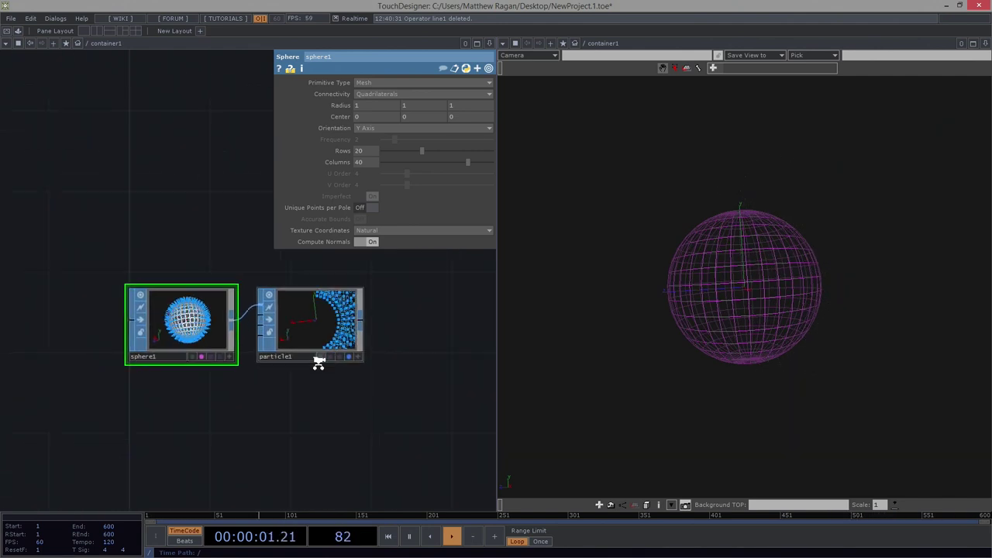
left_click_drag(391, 320, 428, 320)
right_click(291, 322)
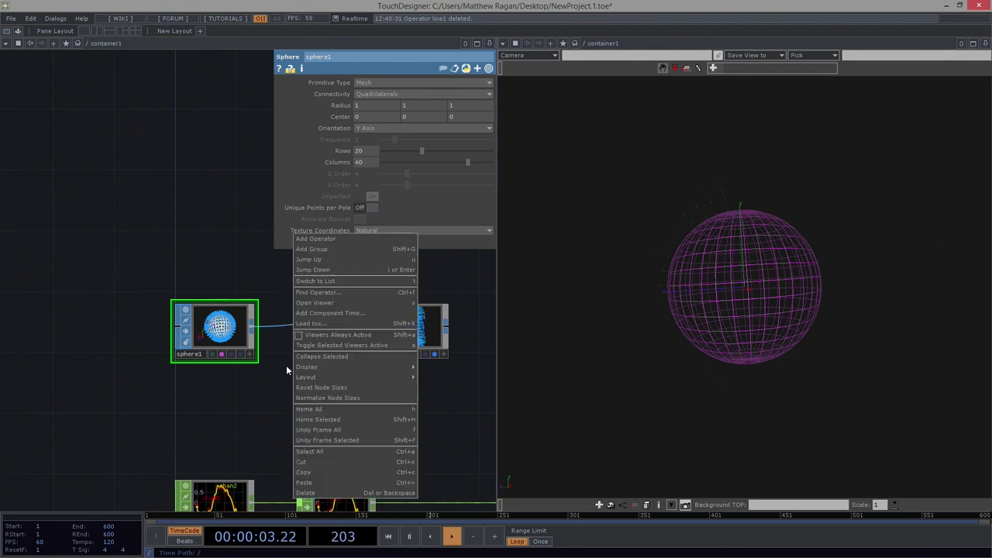
left_click(285, 366)
right_click(297, 327)
left_click(310, 314)
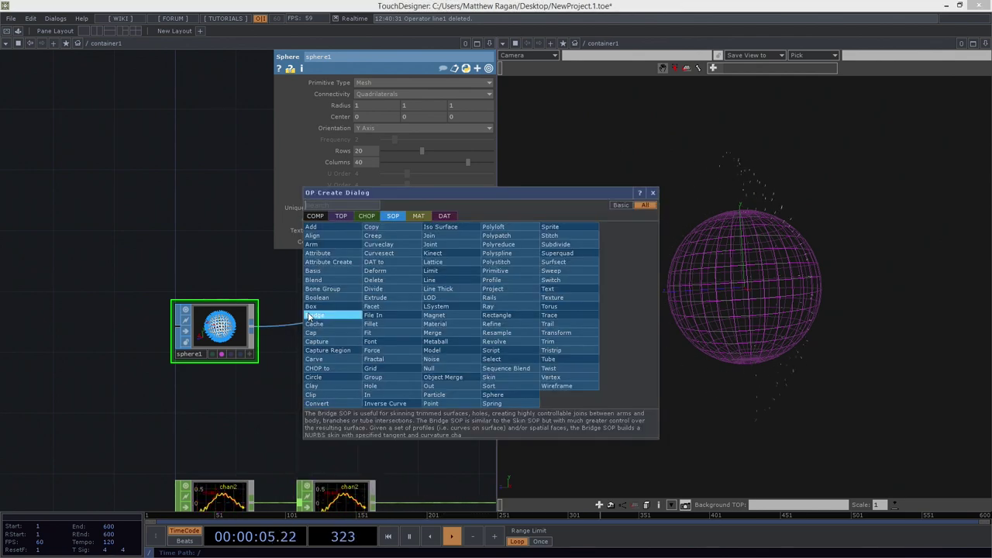
type("sor")
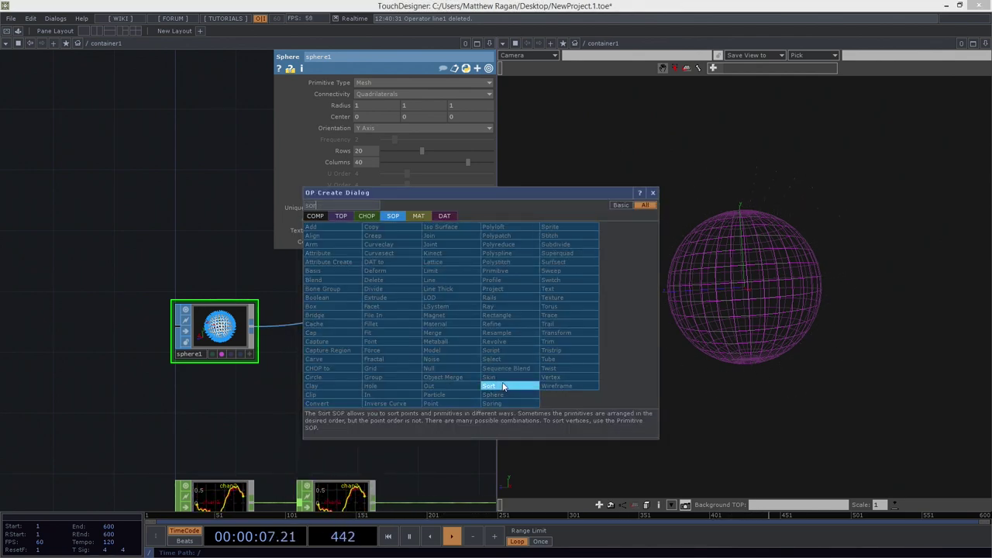
left_click(503, 386)
left_click(313, 334)
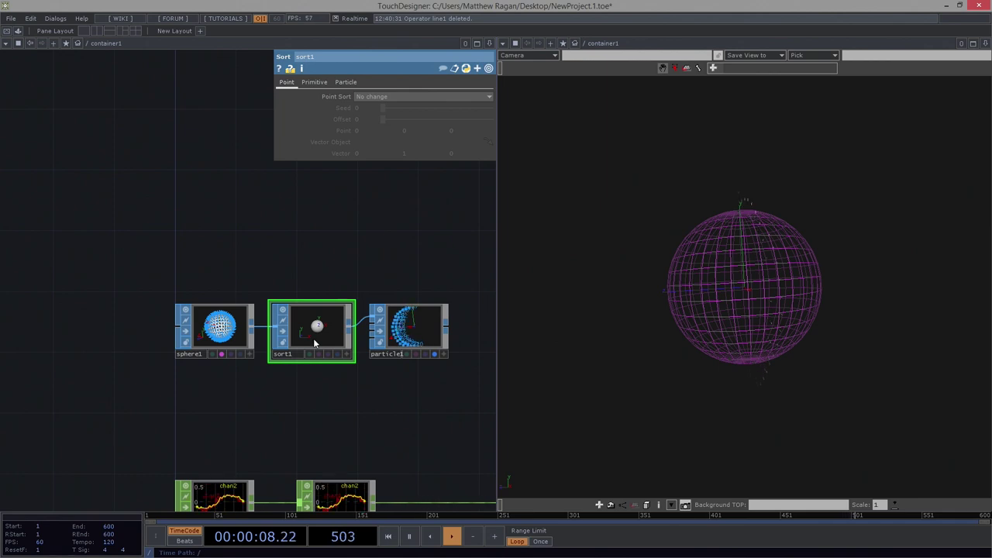
Set the Sort SOP's Point Sort to Random.
left_click(378, 97)
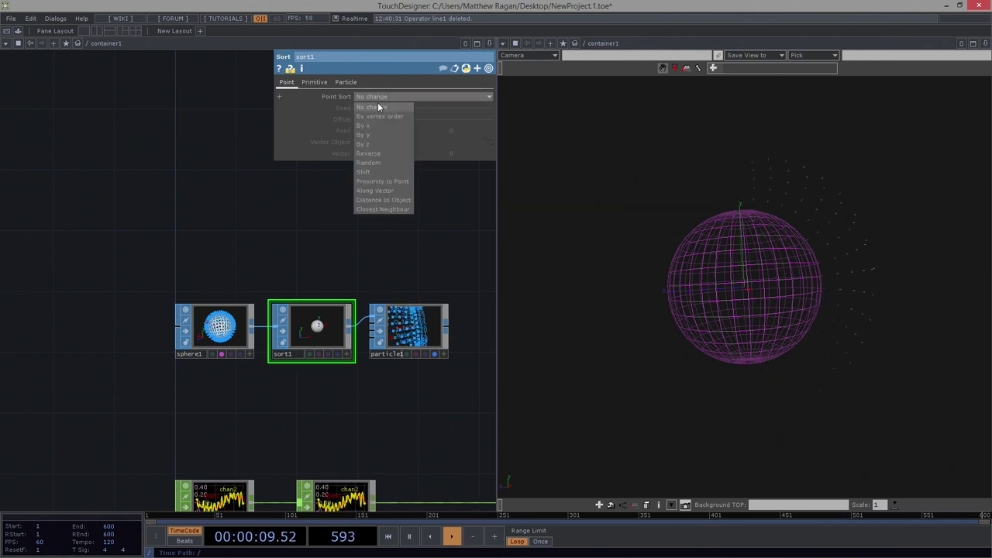
left_click(395, 161)
scroll(298, 293, "up", 3)
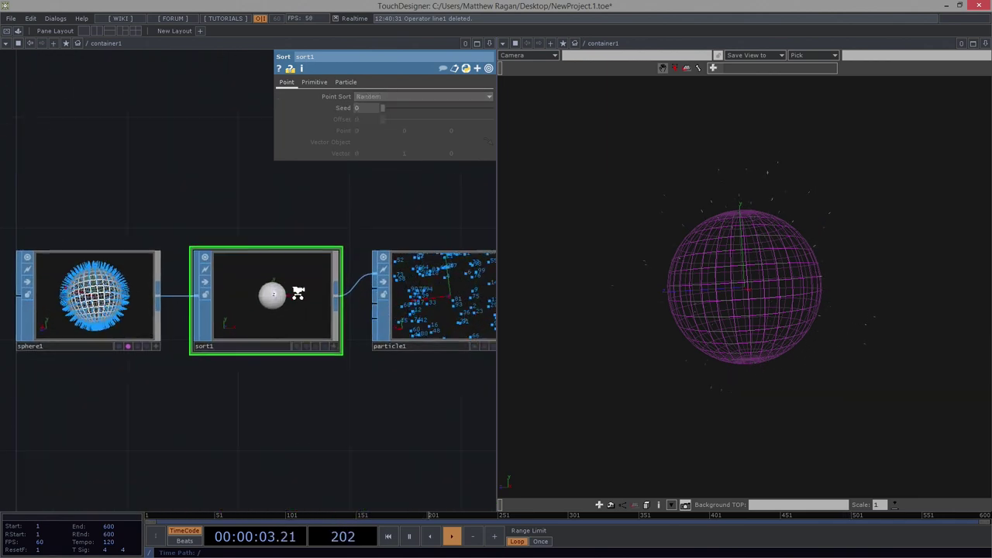
scroll(298, 292, "up", 2)
Examine the randomly sorted particle emission around the wireframe sphere from several sides in the Geometry Viewer.
left_click_drag(823, 250, 798, 293)
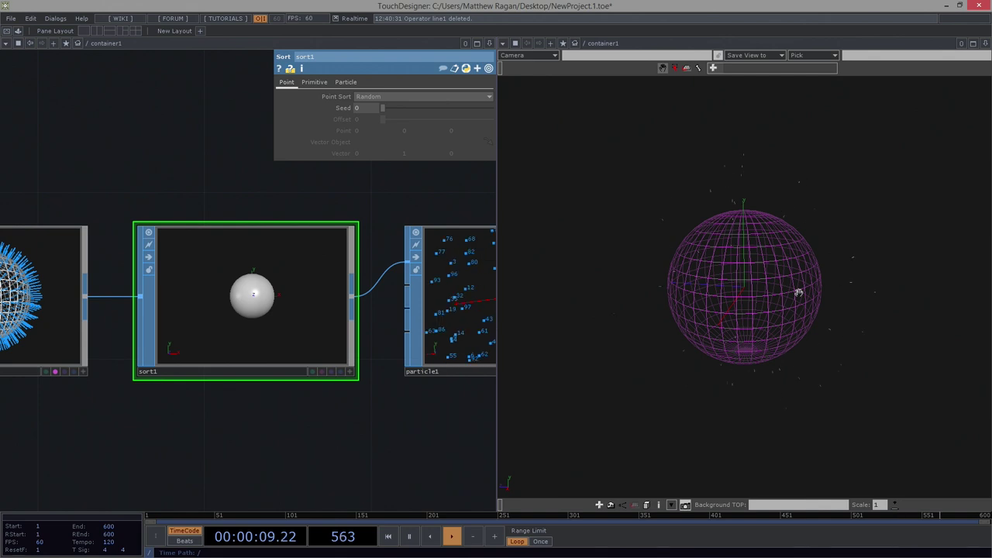
left_click_drag(787, 298, 721, 369)
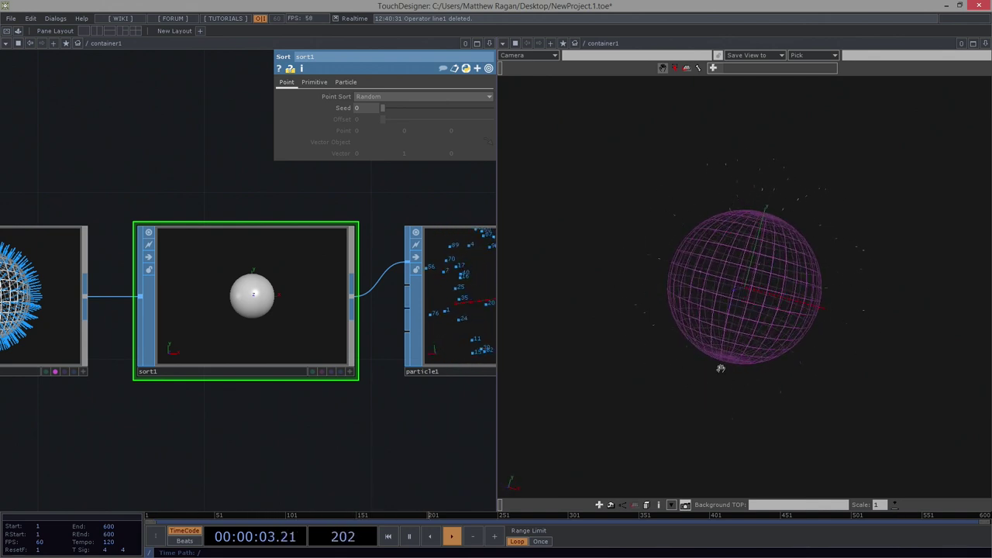
left_click_drag(837, 352, 568, 365)
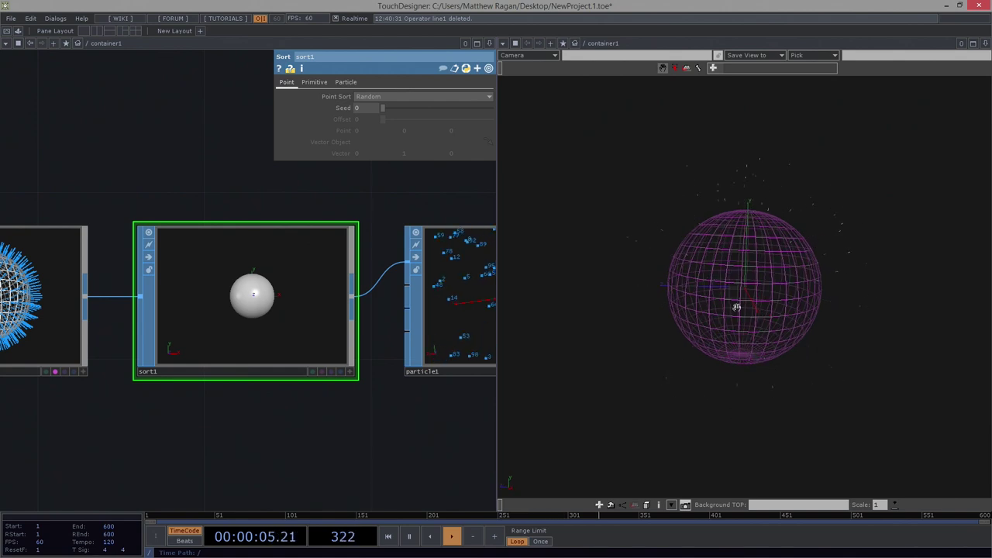
left_click_drag(736, 308, 769, 298)
middle_click_drag(768, 298, 770, 345)
left_click_drag(770, 345, 771, 290)
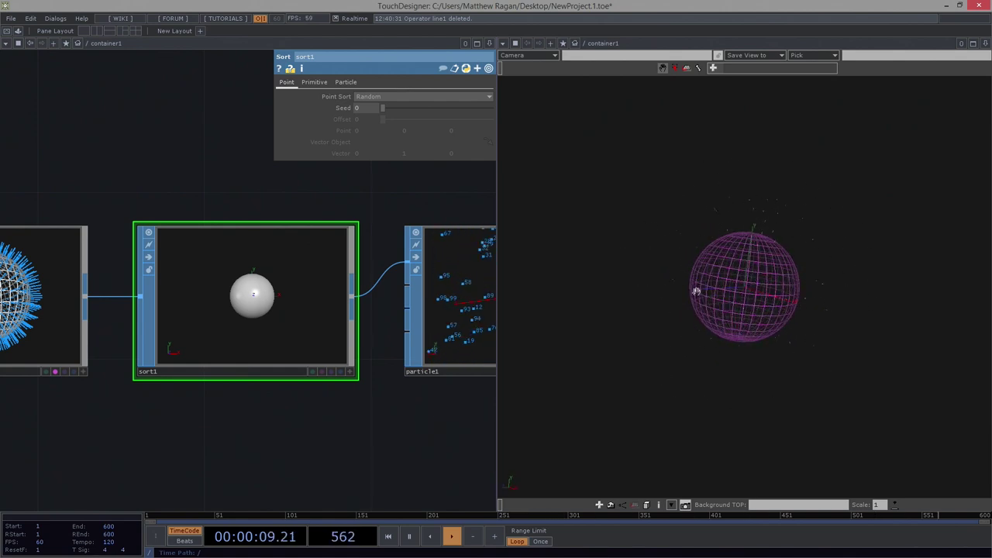
Move the Particle and Sort SOPs farther from the sphere to make room for another operator.
scroll(378, 416, "down", 3)
left_click(337, 341)
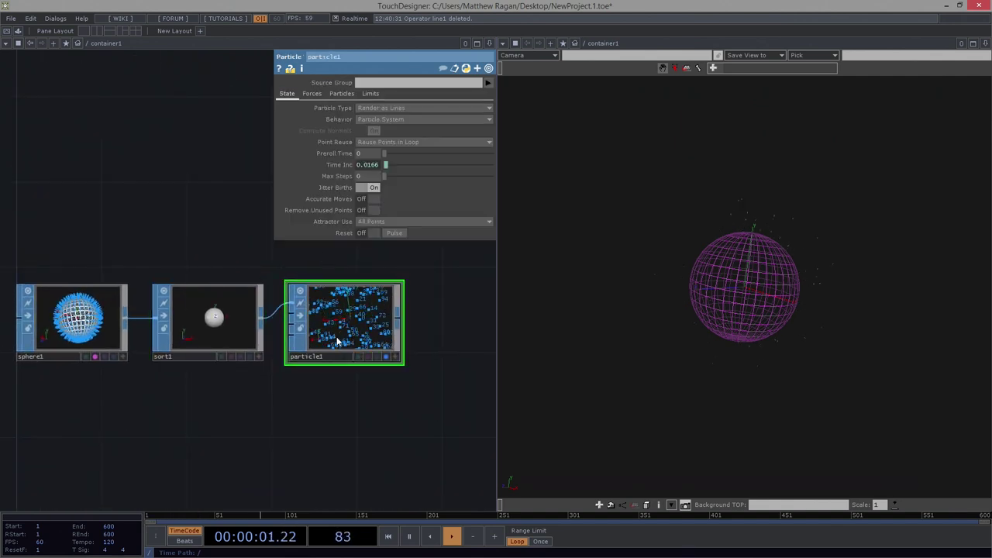
left_click_drag(337, 341, 423, 341)
left_click_drag(216, 318, 293, 318)
Insert a Point SOP on the wire between the Sphere and Sort SOPs.
right_click(184, 311)
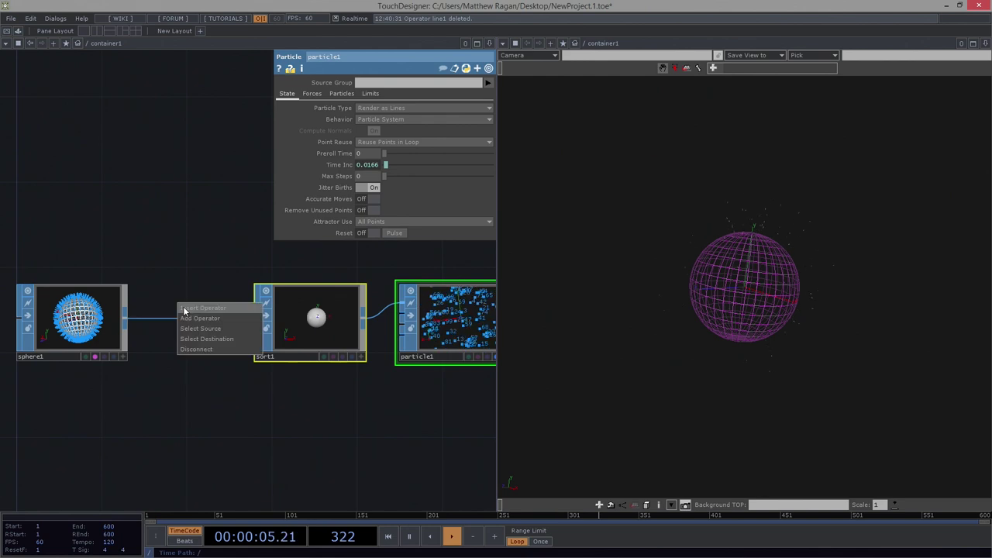
left_click(158, 316)
right_click(159, 316)
left_click(154, 319)
right_click(152, 318)
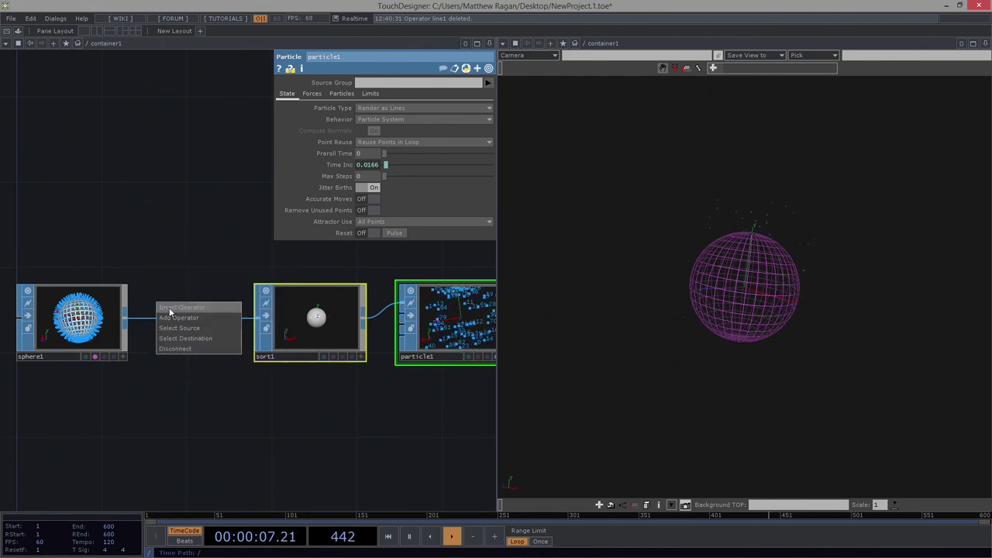
left_click(170, 308)
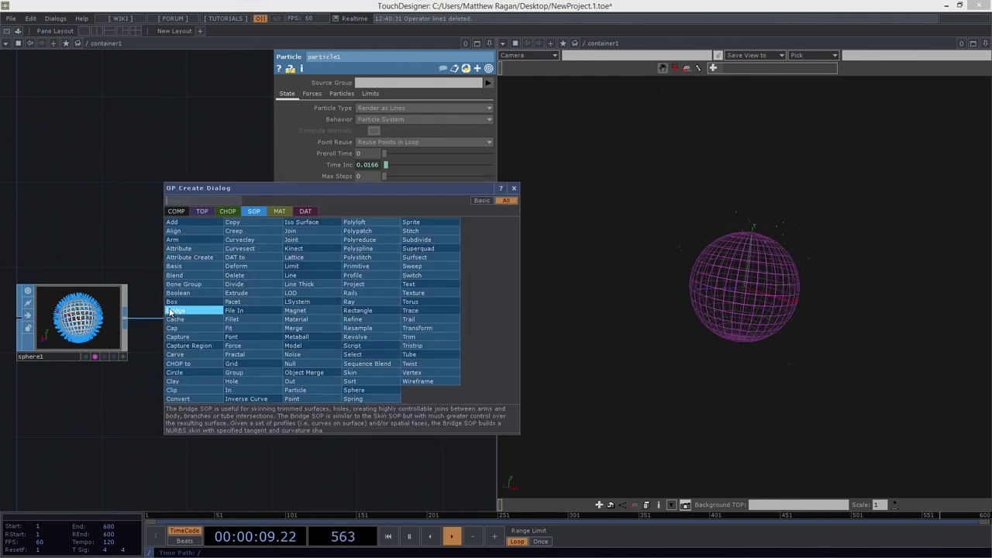
type("poin")
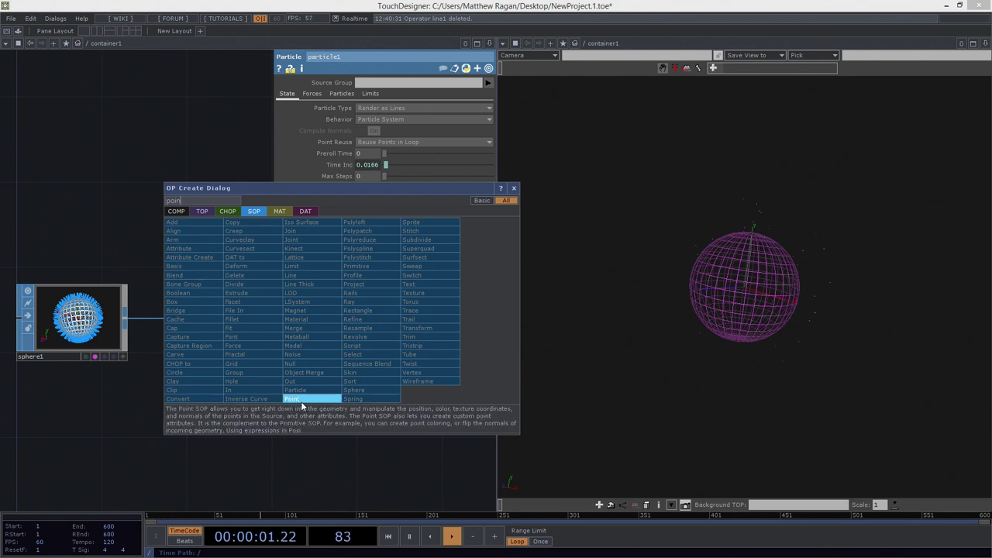
left_click(301, 400)
left_click(180, 319)
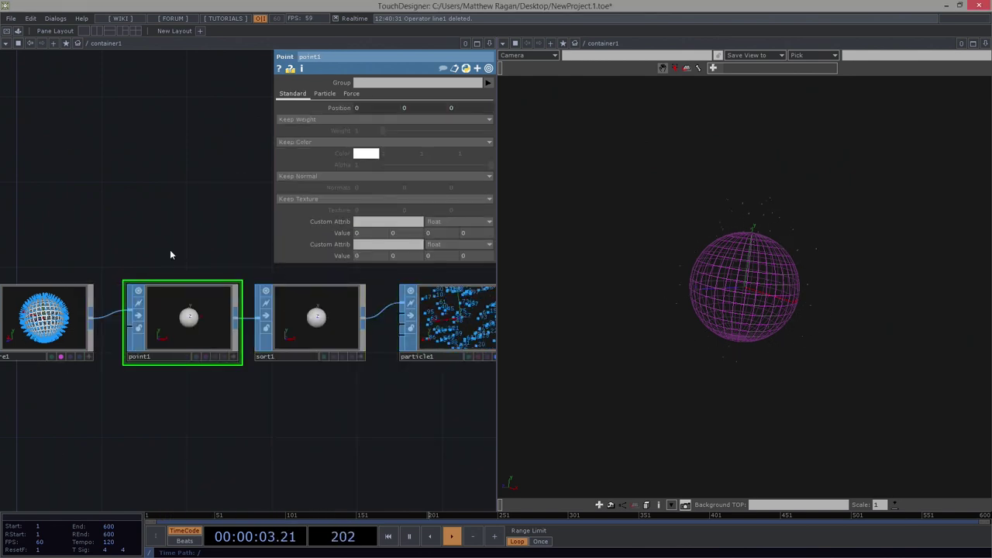
Set the Point SOP's normal option to Add Normal and look over its nx, ny and nz expressions.
left_click(303, 175)
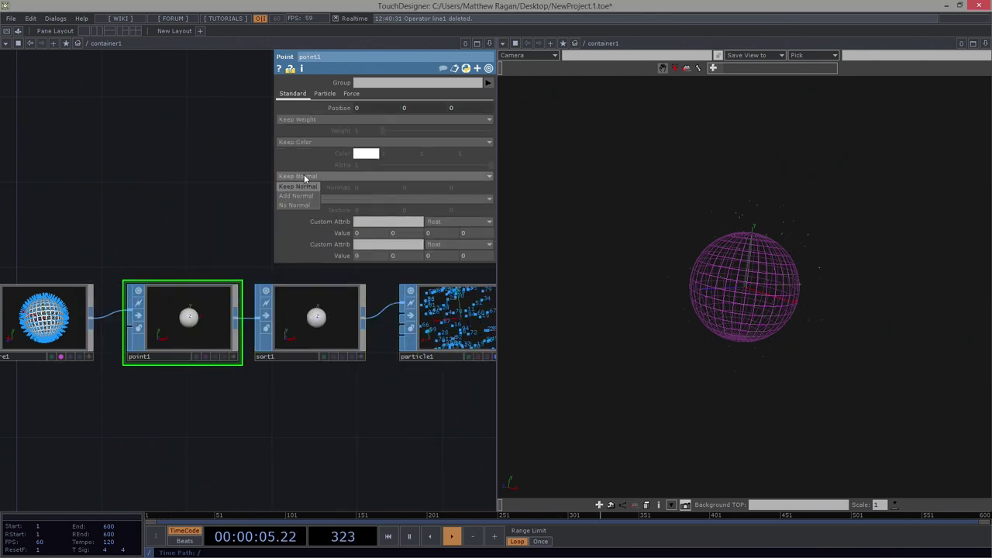
left_click(299, 186)
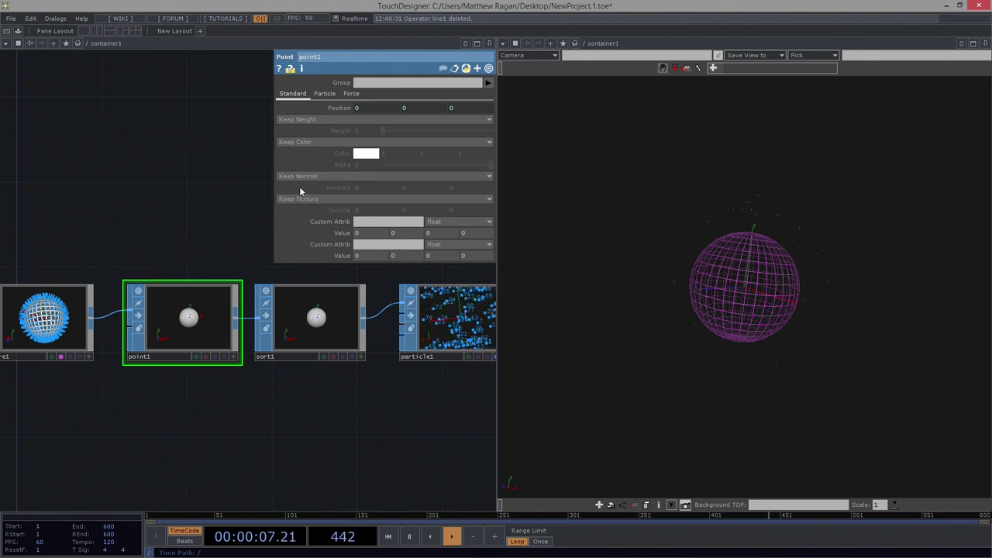
left_click(301, 177)
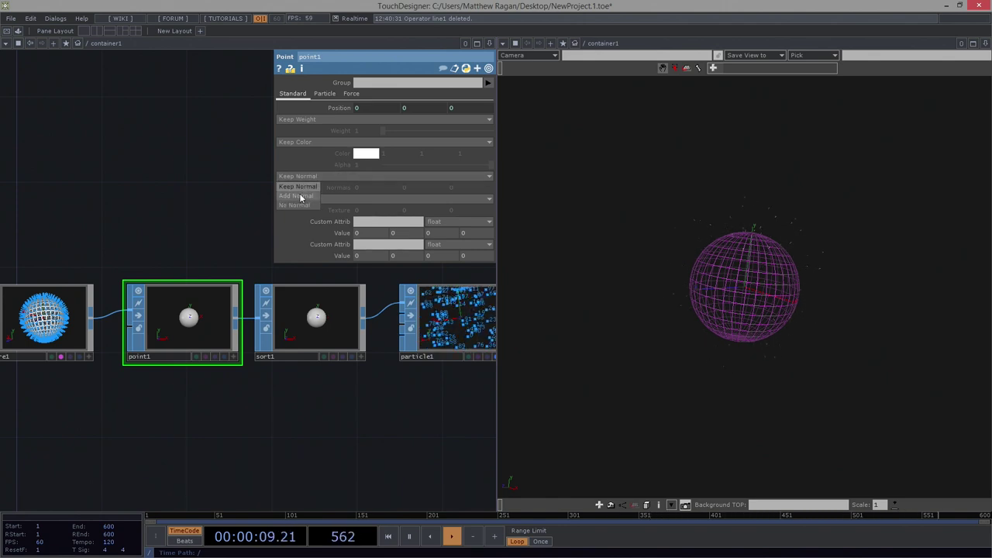
left_click(300, 197)
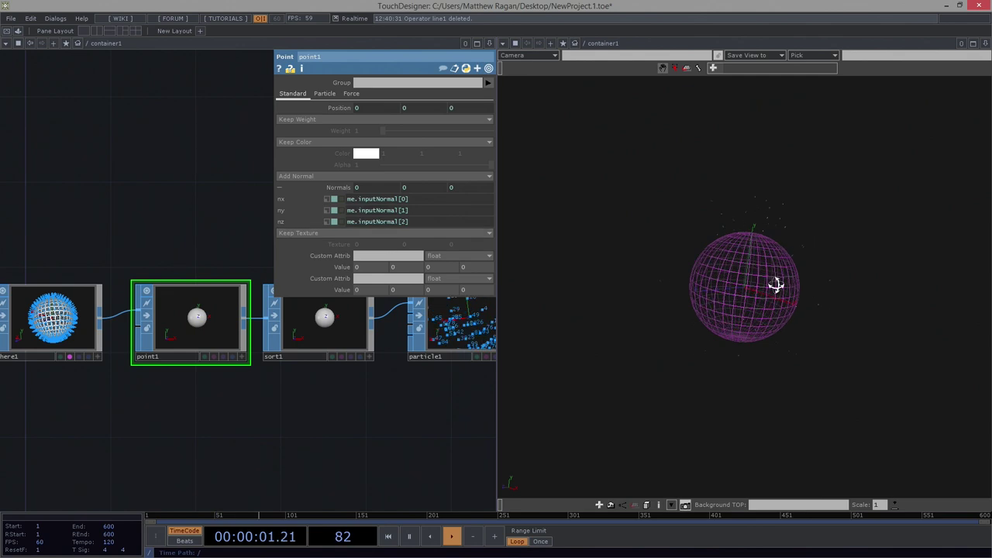
scroll(310, 329, "up", 4)
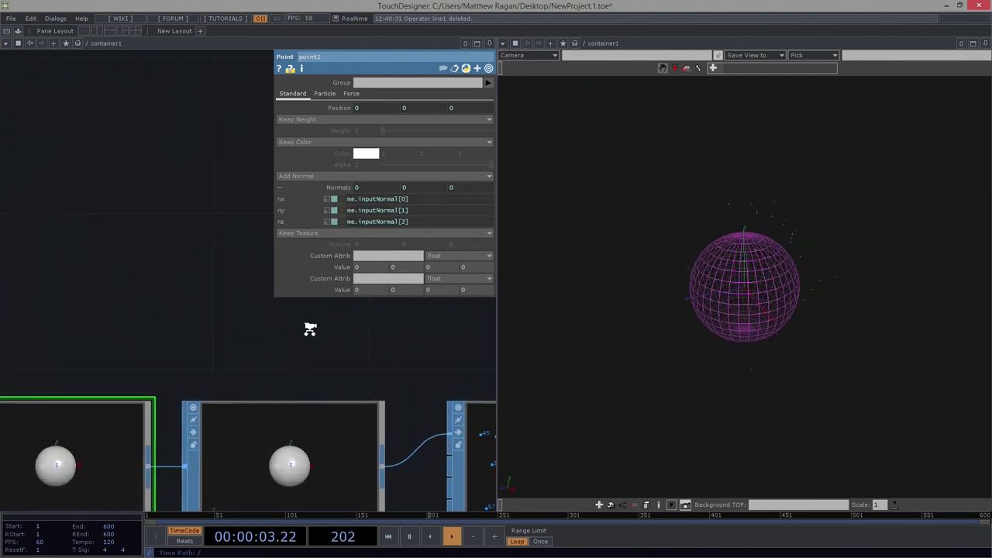
scroll(310, 329, "up", 1)
left_click_drag(161, 353, 286, 228)
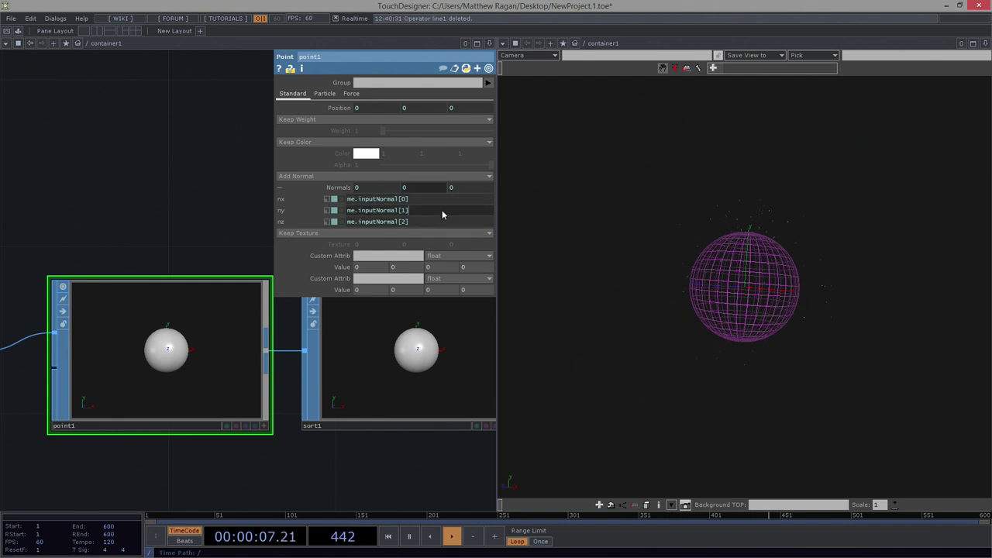
left_click_drag(15, 324, 141, 302)
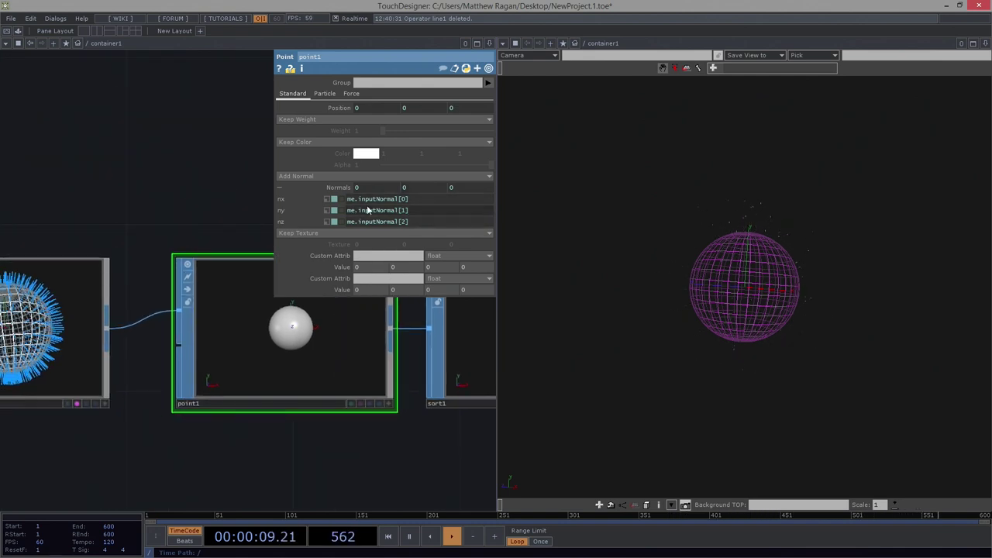
Switch the Point SOP's nx, ny and nz normals from expressions to the constant value 0.
left_click(326, 211)
left_click_drag(743, 282, 737, 319)
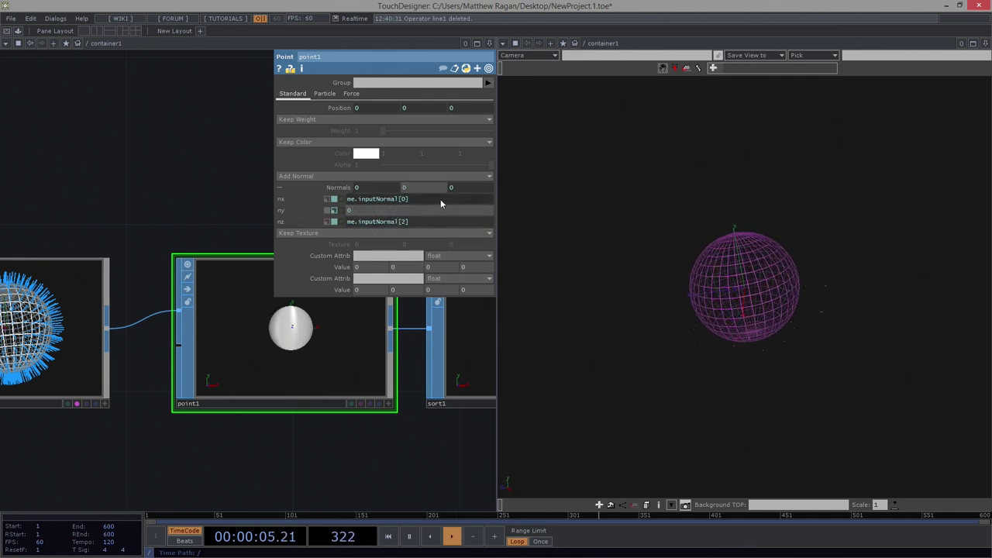
left_click(326, 200)
left_click(326, 222)
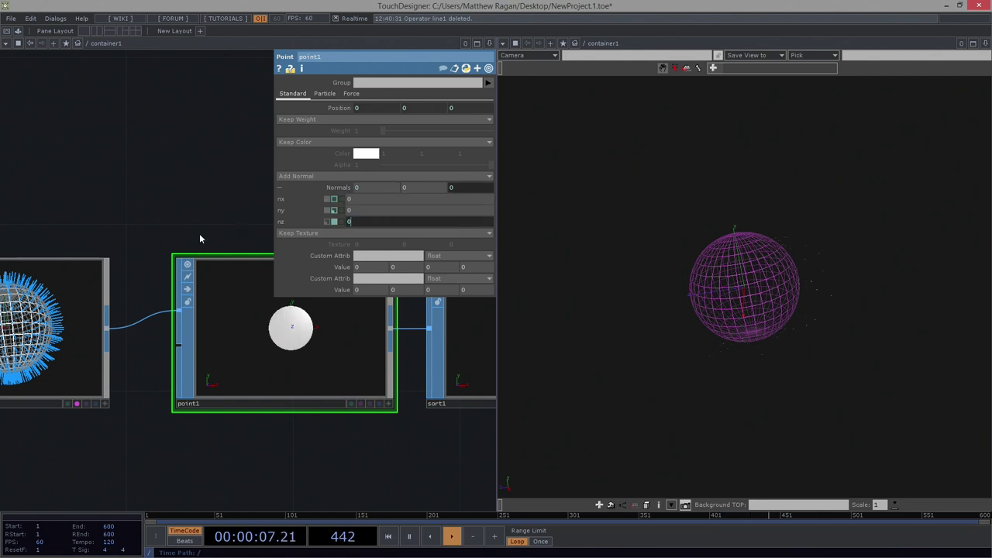
Examine how the particles behave with zeroed normals around the wireframe sphere and in the Particle SOP's own viewer.
left_click_drag(451, 458, 374, 449)
middle_click_drag(738, 331, 743, 175)
left_click_drag(732, 264, 878, 326)
left_click_drag(425, 445, 303, 447)
scroll(305, 330, "up", 5)
scroll(305, 331, "down", 5)
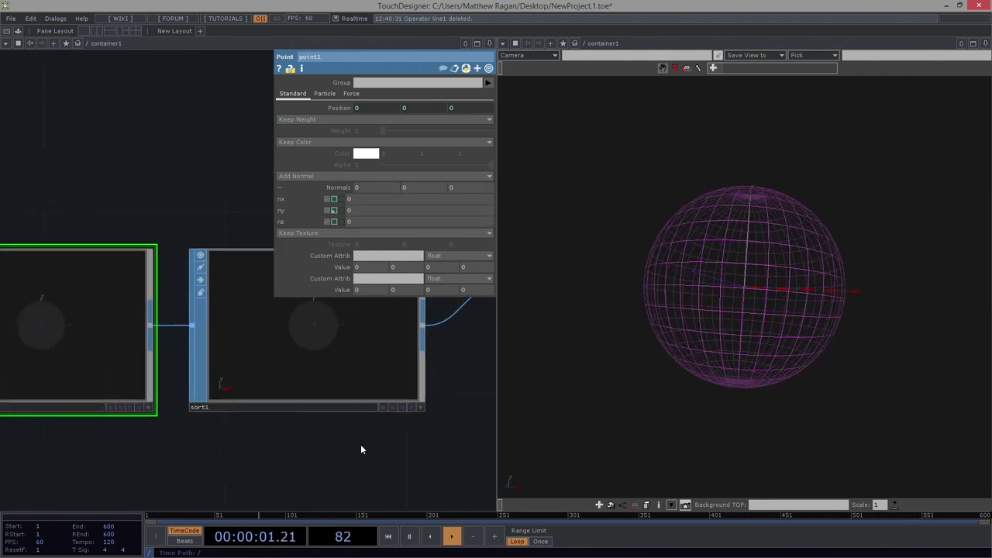
left_click_drag(372, 450, 89, 445)
scroll(260, 343, "up", 3)
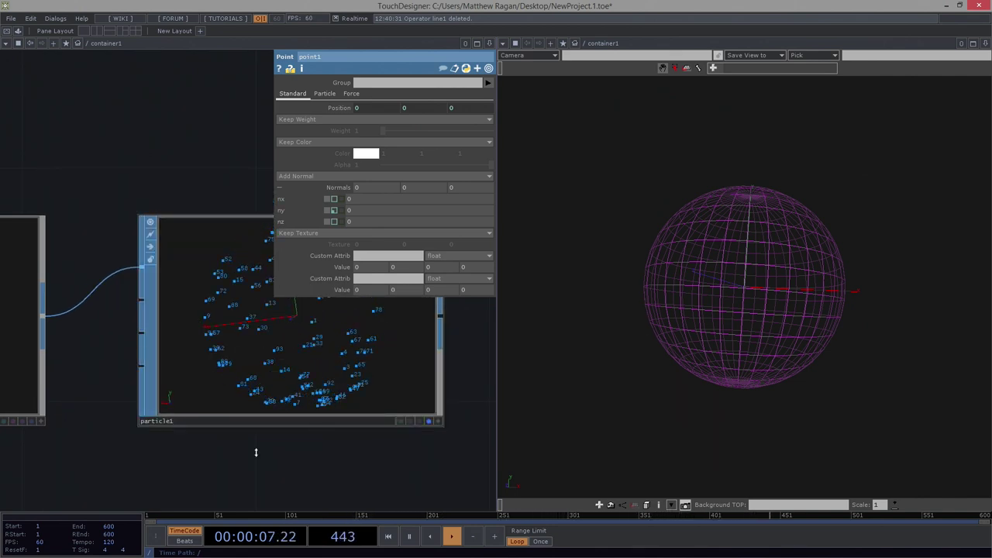
Turn off the Sphere SOP's display so its wireframe is hidden in the Geometry Viewer.
left_click_drag(106, 419, 322, 369)
scroll(323, 369, "down", 3)
left_click_drag(105, 429, 260, 450)
left_click_drag(130, 409, 148, 408)
left_click(65, 388)
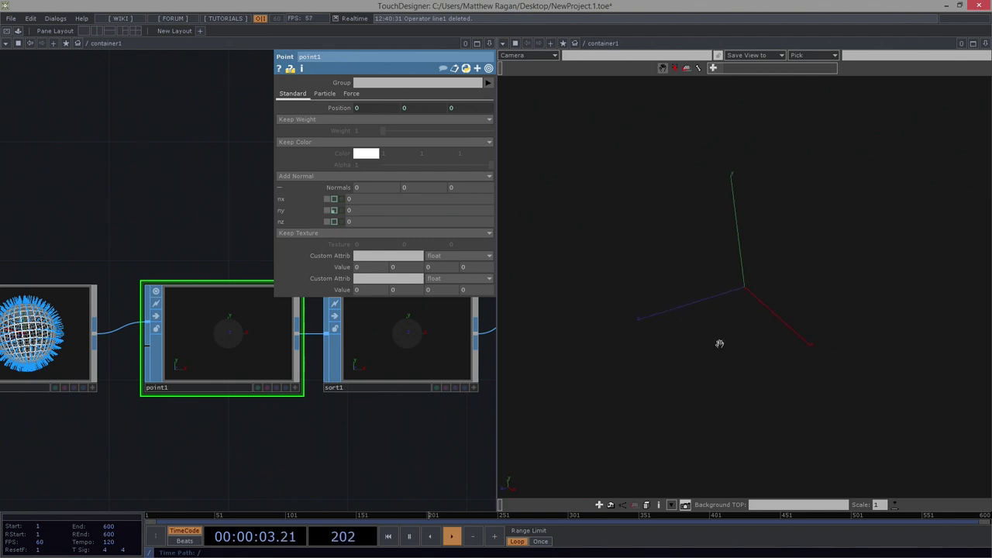
Examine the Particle SOP's points up close and compare them with the Geometry Viewer without the sphere.
left_click_drag(332, 427, 51, 407)
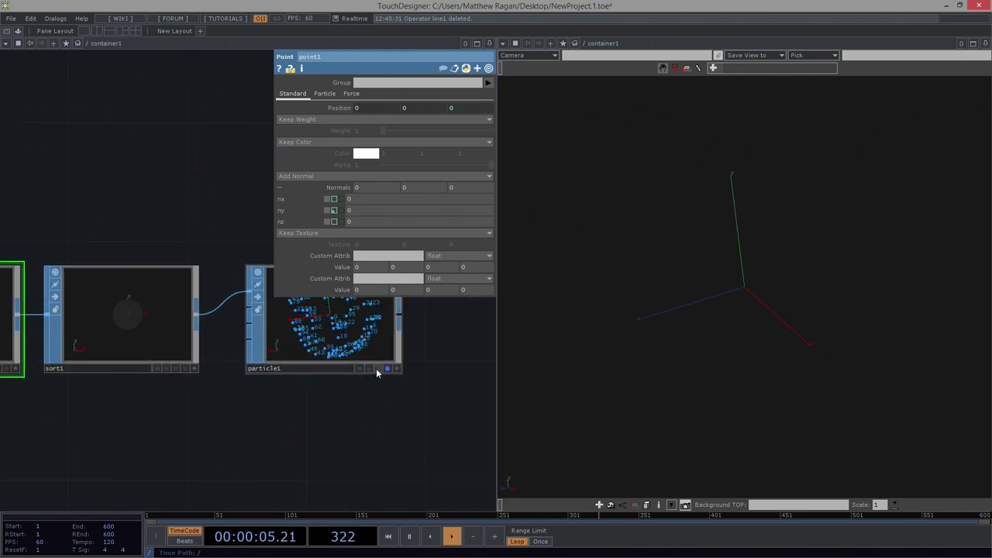
left_click_drag(841, 325, 788, 312)
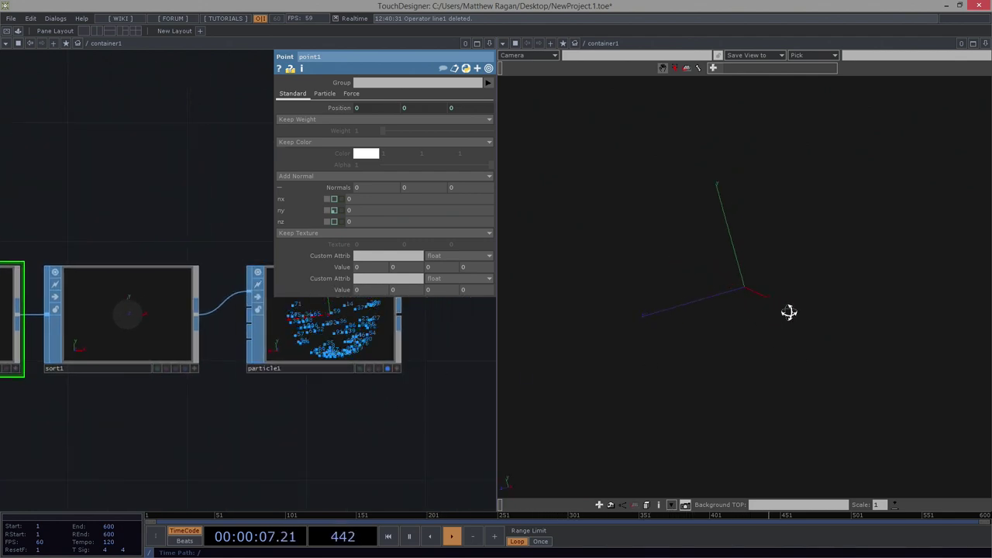
left_click_drag(372, 437, 353, 445)
middle_click_drag(289, 315, 333, 379)
scroll(332, 379, "up", 3)
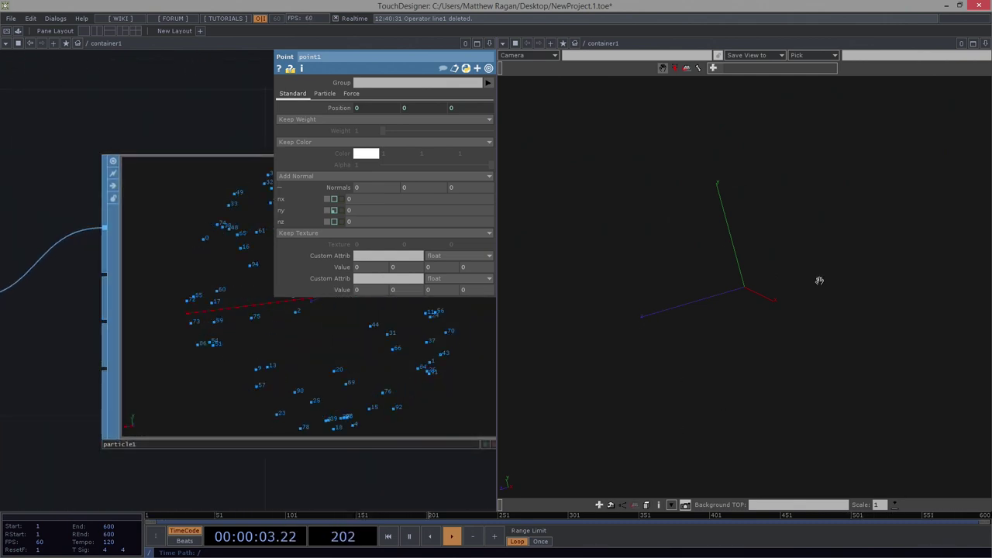
scroll(256, 339, "down", 2)
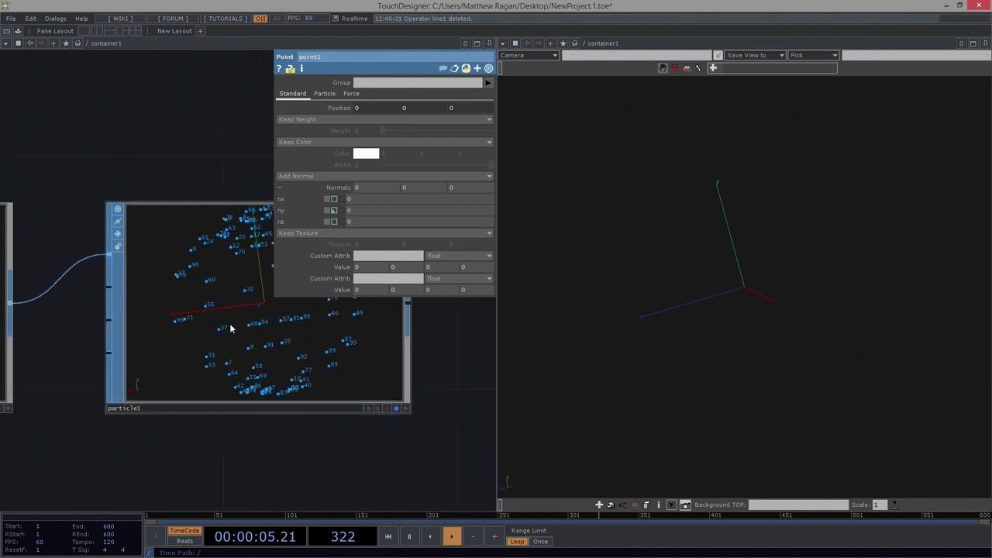
scroll(202, 309, "down", 1)
scroll(181, 322, "down", 1)
left_click_drag(78, 392, 269, 392)
scroll(267, 395, "down", 1)
Try switching nx, ny and nz back to expression mode, and undo until ny reads me.inputNormal[1].
left_click_drag(221, 251, 462, 180)
left_click(334, 200)
left_click(334, 210)
left_click(334, 222)
left_click_drag(321, 390, 217, 398)
key("BackSpace")
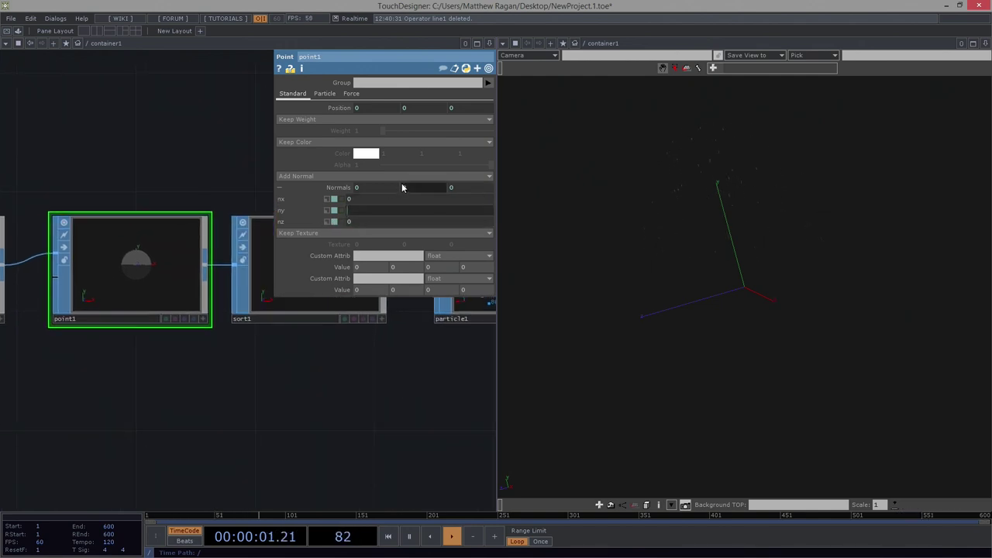
left_click(333, 210)
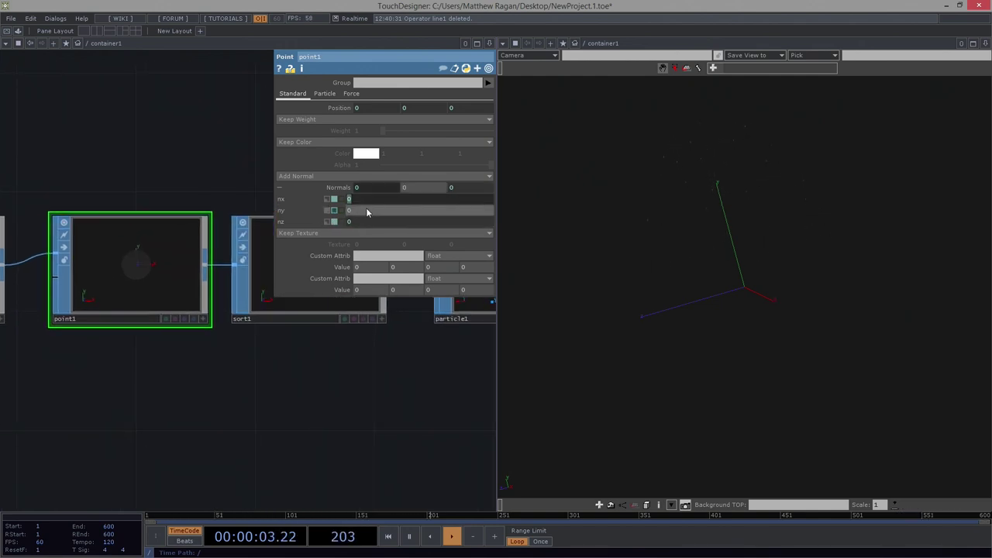
key("ctrl+z")
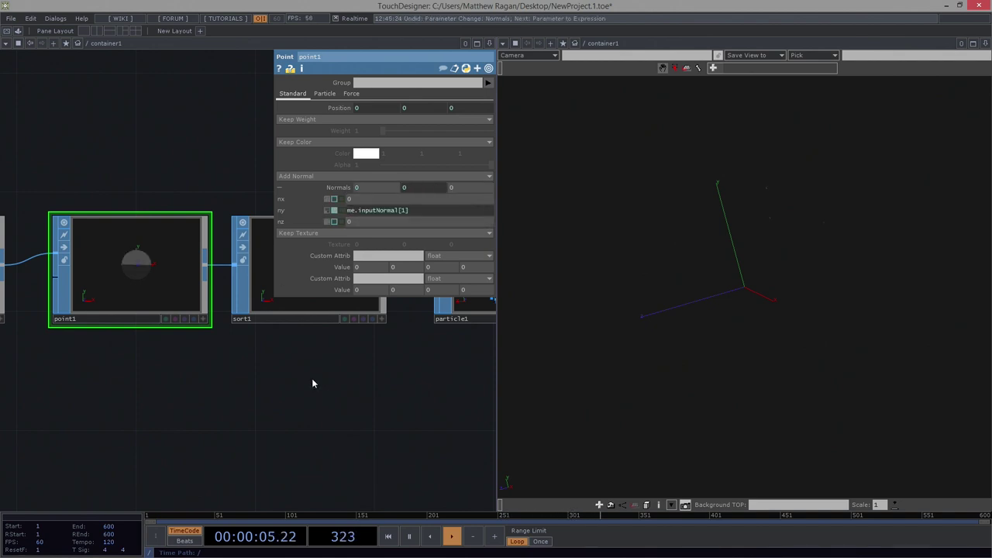
Set the Point SOP's nx expression to me.inputNormal[0] and its nz expression to me.inputNormal[2].
left_click(334, 198)
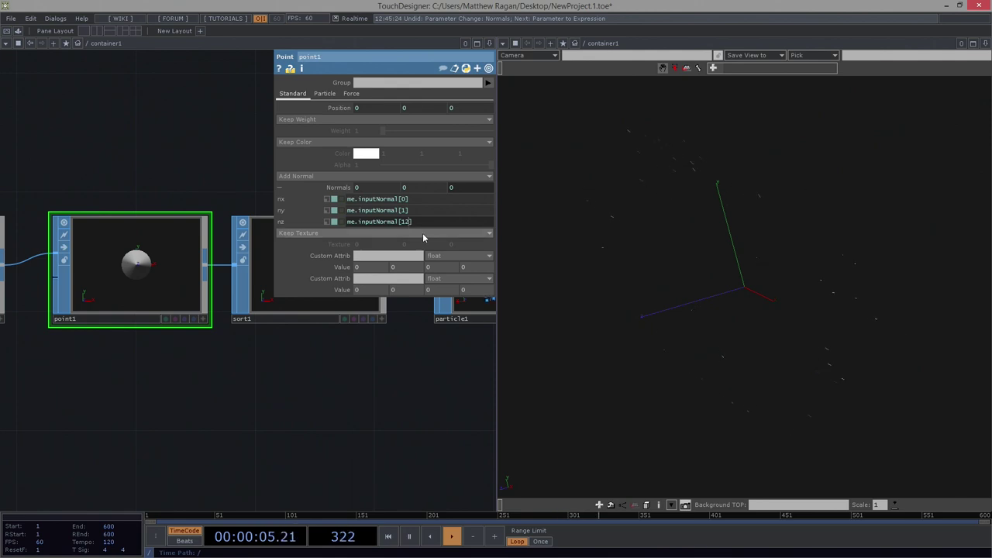
key("Left")
key("BackSpace")
key("Return")
left_click_drag(817, 251, 757, 265)
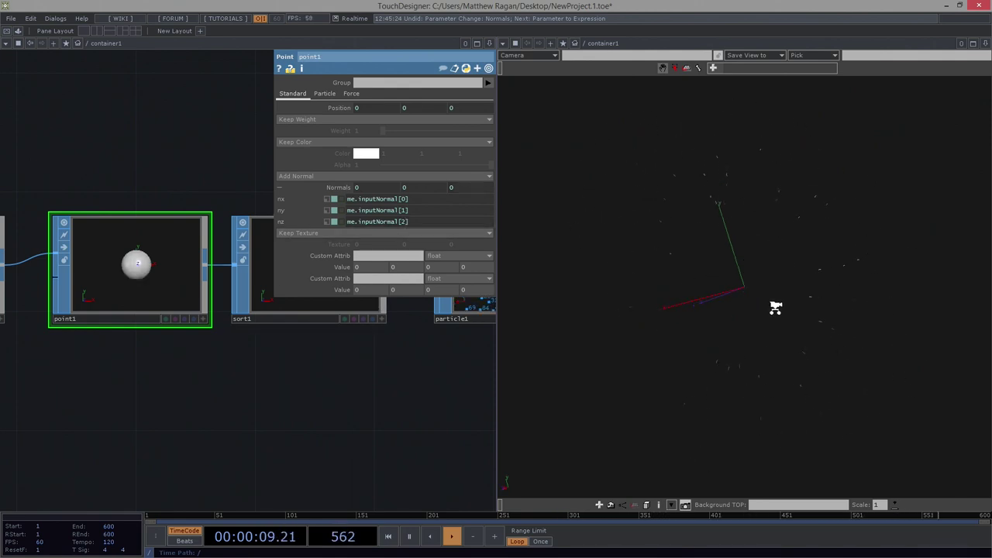
Delete the Sphere, Point, Sort and Particle SOPs, keeping only the audio CHOP chain.
left_click_drag(395, 389, 255, 406)
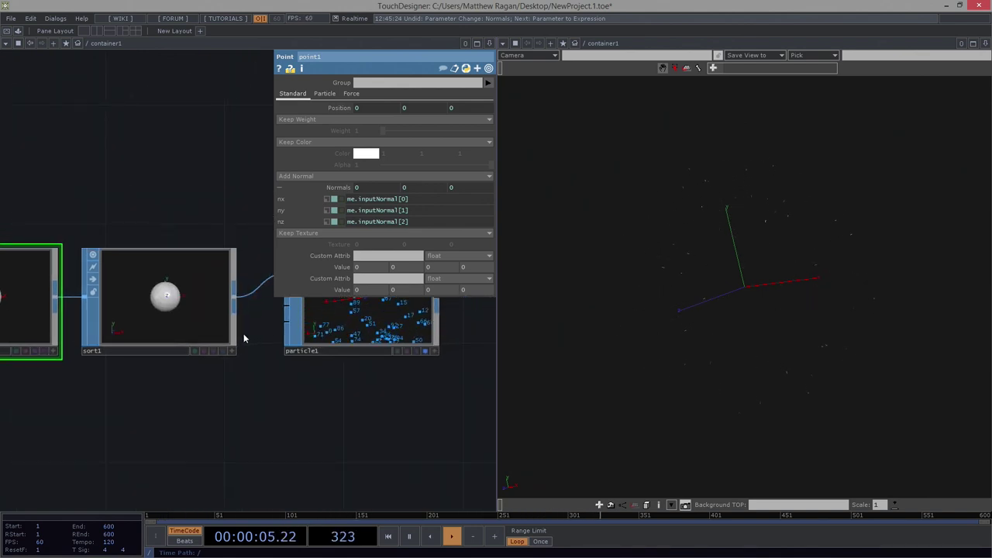
left_click_drag(216, 372, 341, 368)
scroll(341, 368, "down", 5)
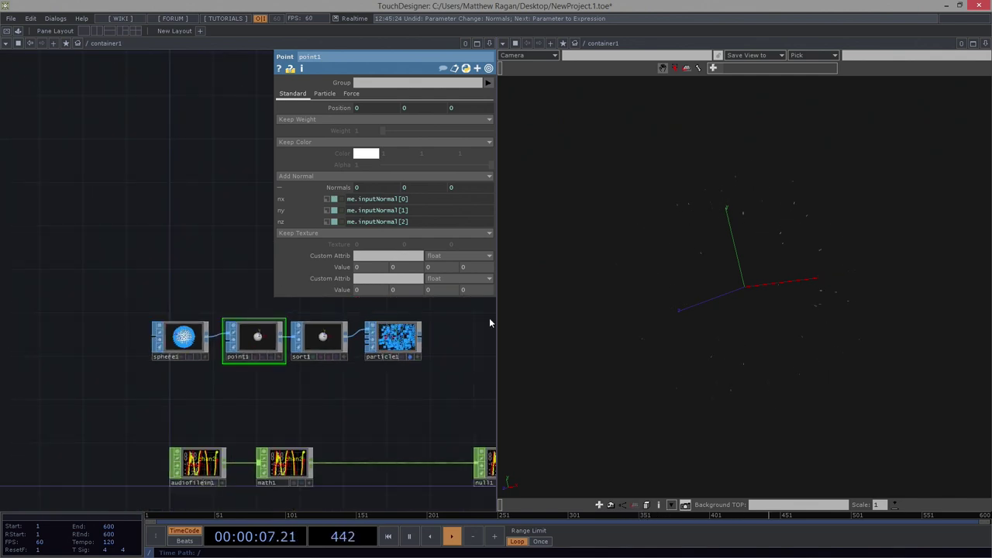
left_click_drag(847, 294, 766, 288)
left_click_drag(466, 405, 24, 325)
right_click_drag(24, 328, 24, 329)
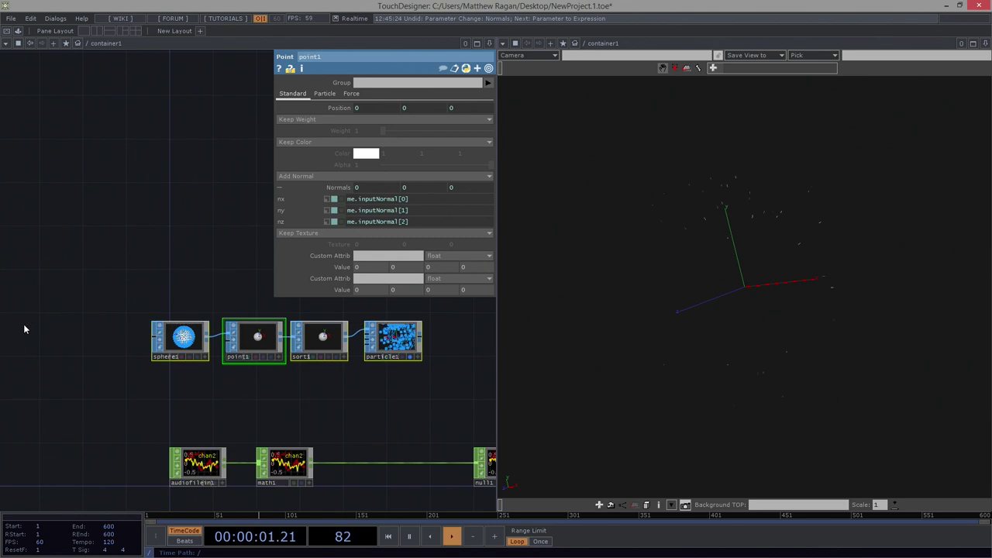
key("Delete")
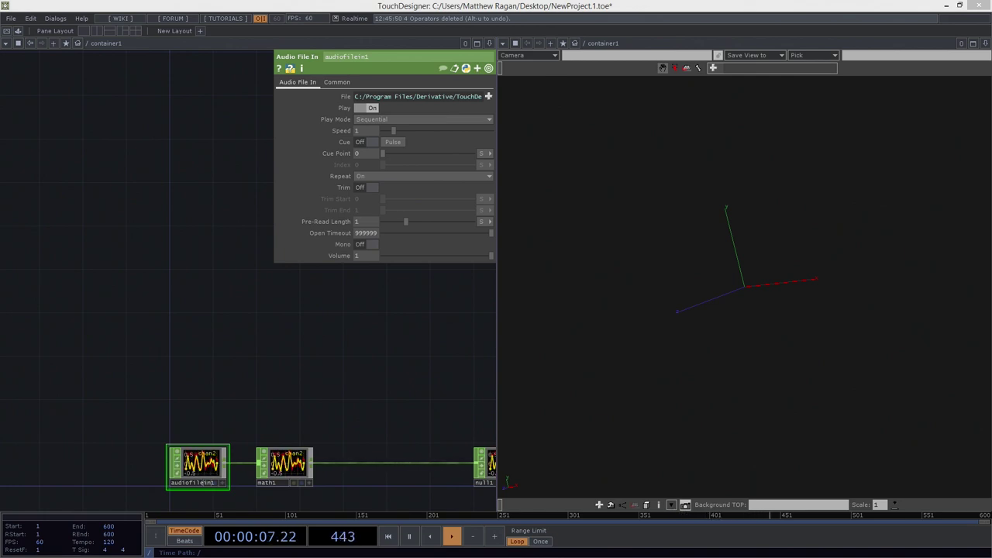
Close the Geometry Viewer pane so the network editor fills the workspace.
left_click_drag(436, 508, 314, 488)
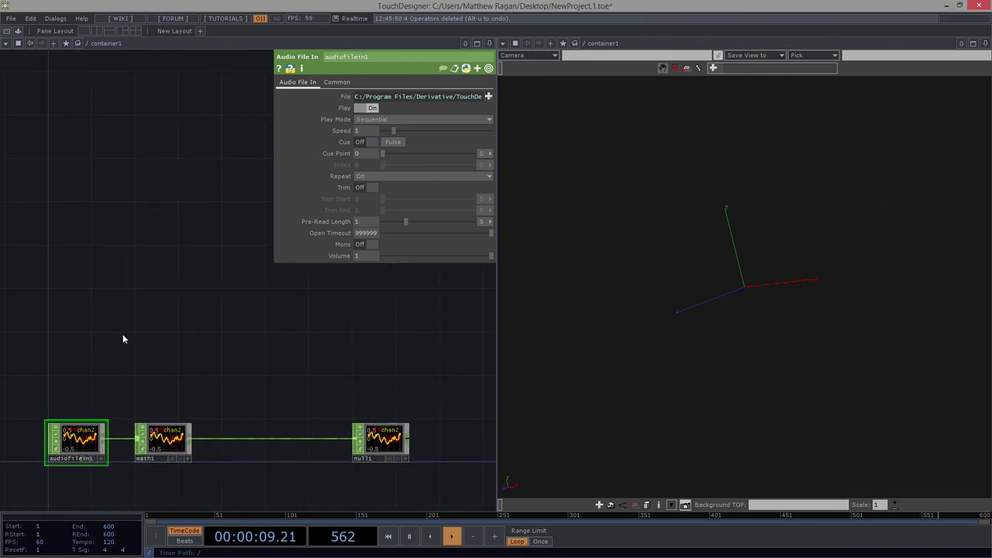
left_click(984, 43)
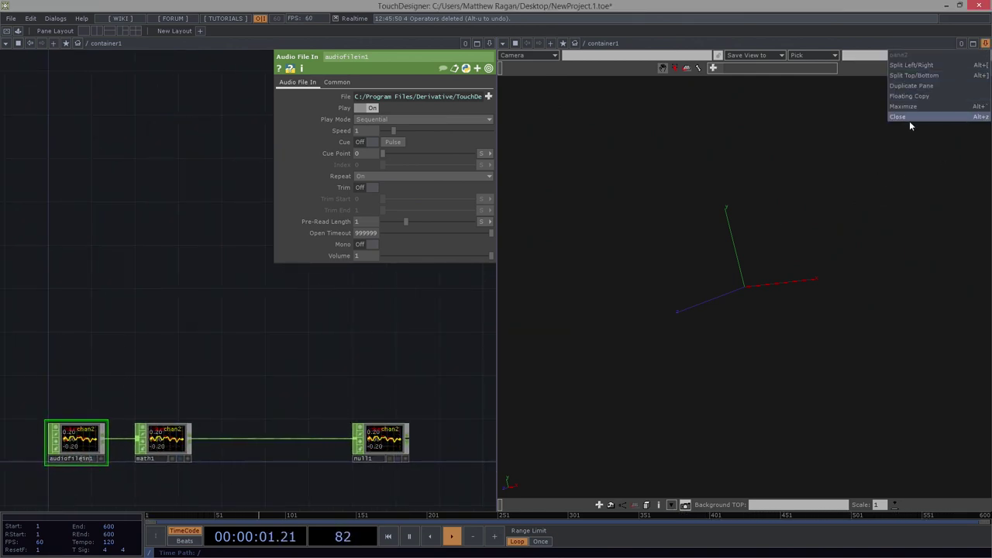
left_click(908, 118)
left_click_drag(247, 413, 346, 359)
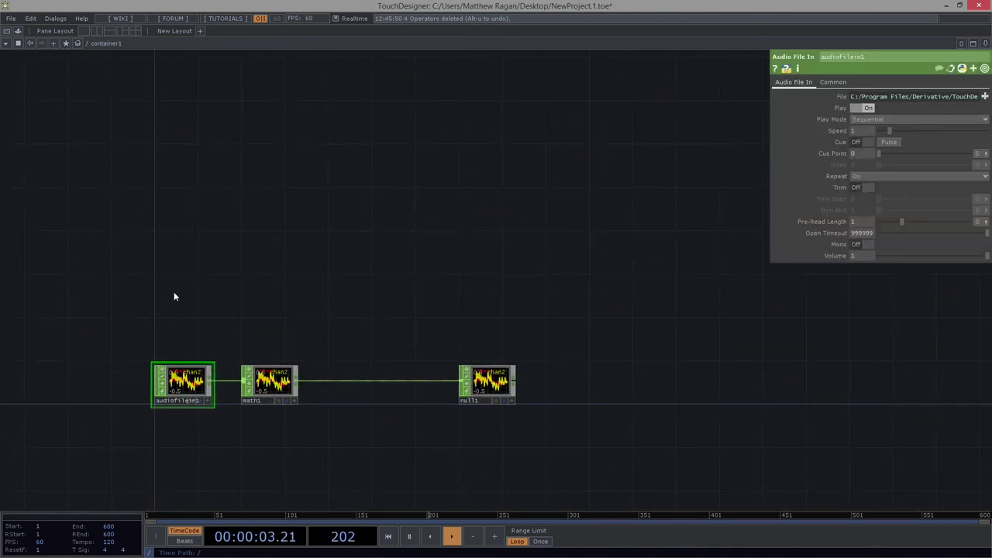
Add a Line SOP above the Audio File In CHOP.
left_click_drag(175, 295, 224, 274)
key("Tab")
key("Tab")
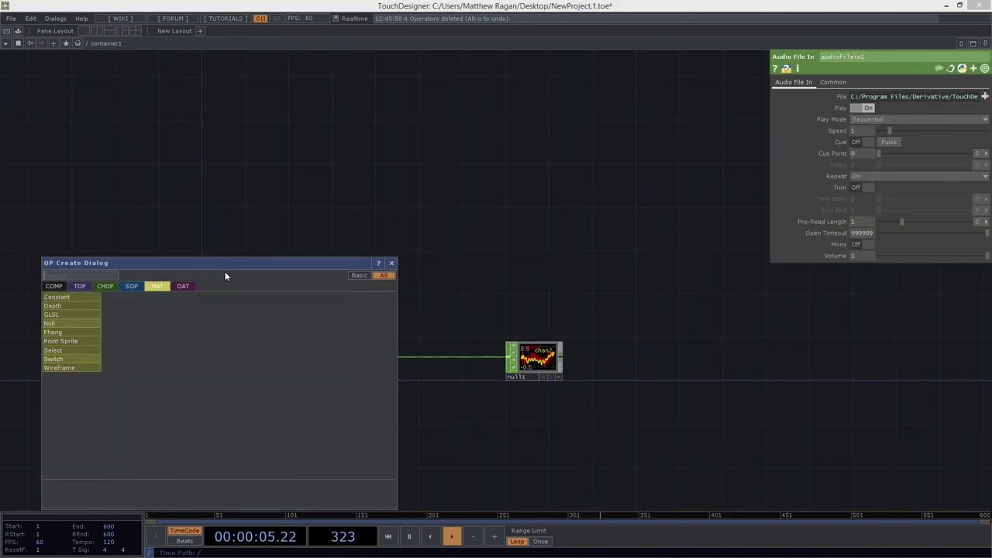
key("shift+Tab")
type("line")
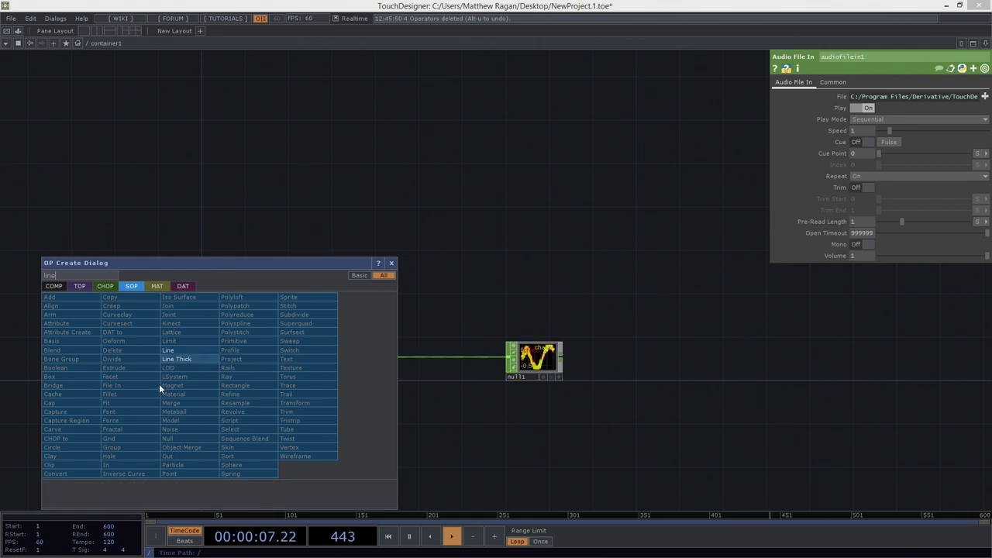
left_click(192, 352)
left_click(225, 265)
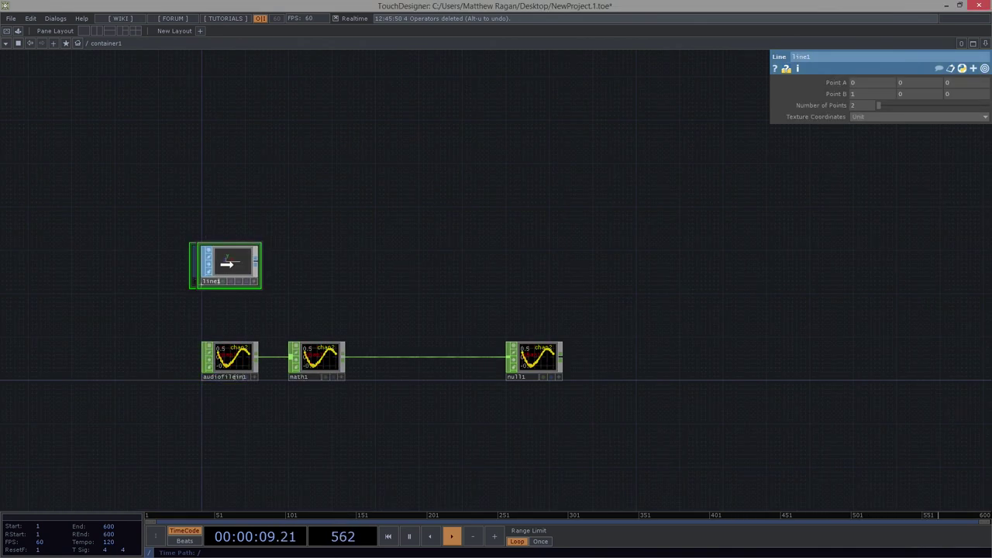
Set the Line SOP's number of points to the expression op('null1').numSamples and check it against the Null CHOP's info.
scroll(229, 266, "up", 4)
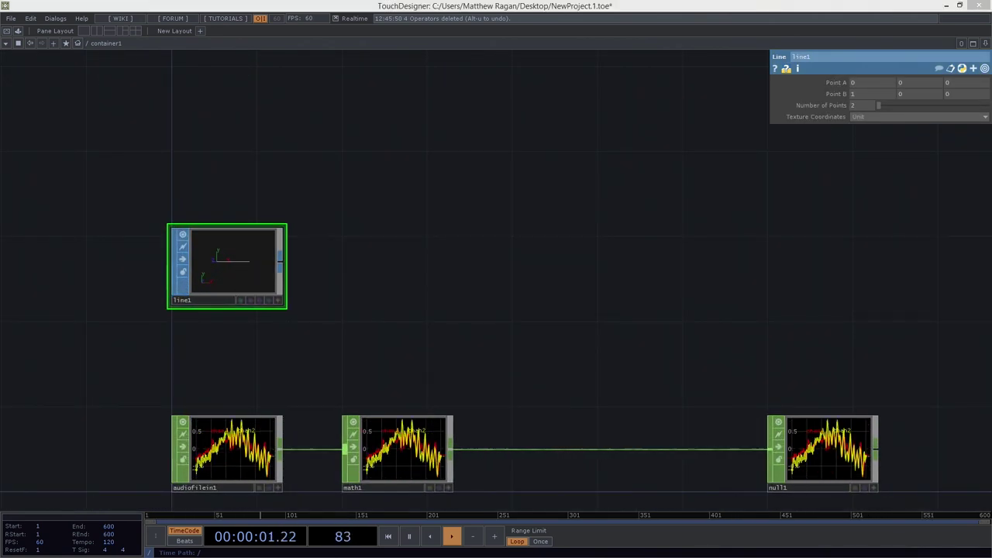
left_click_drag(333, 333, 311, 269)
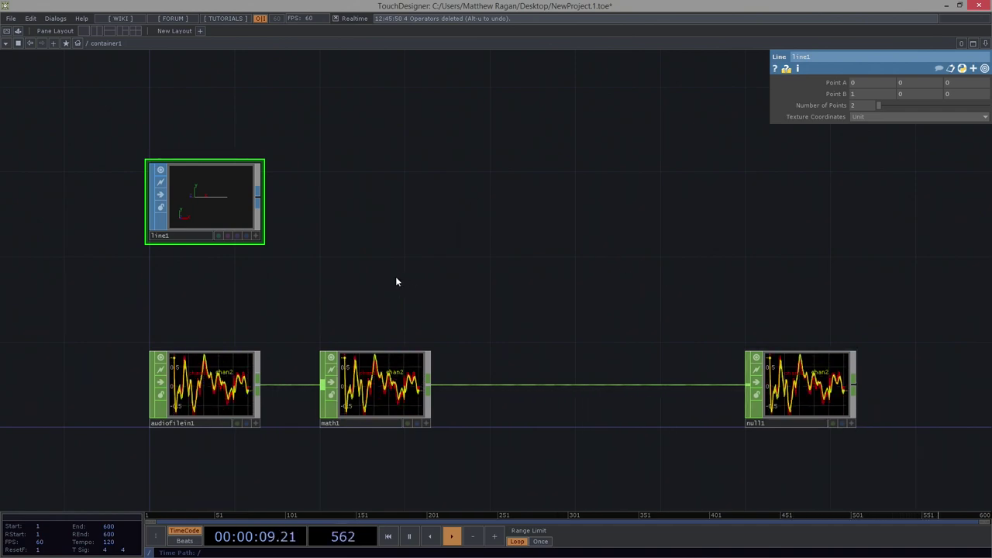
left_click(842, 105)
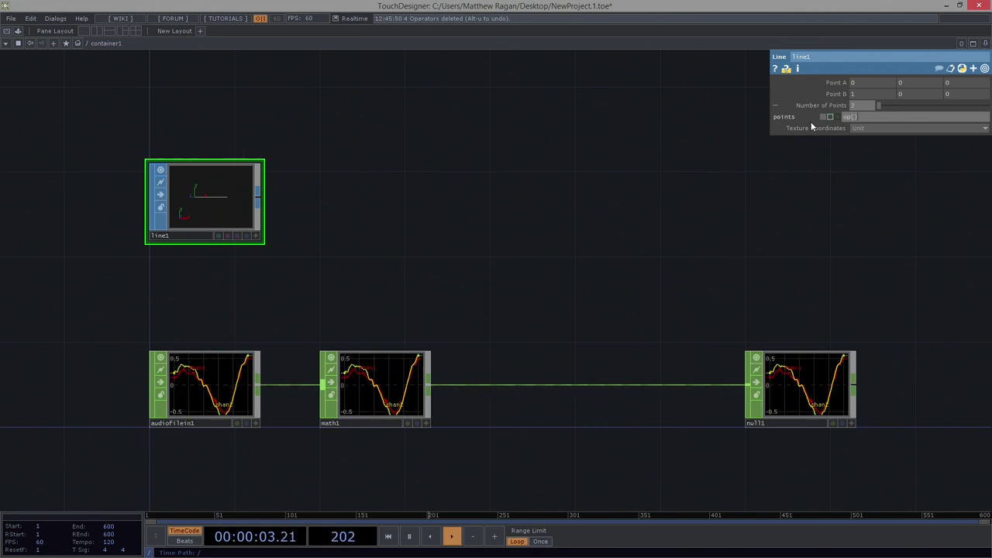
type("''")
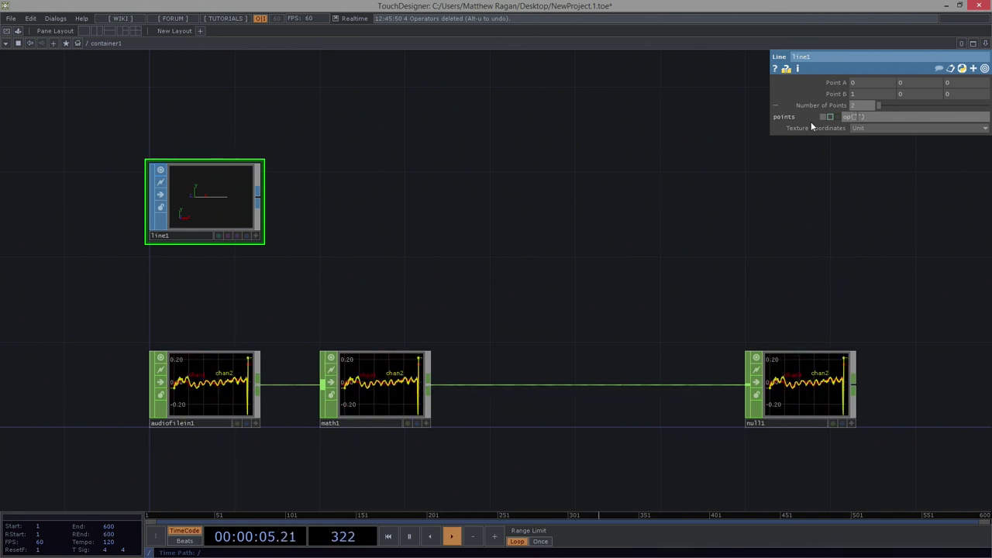
type("null1")
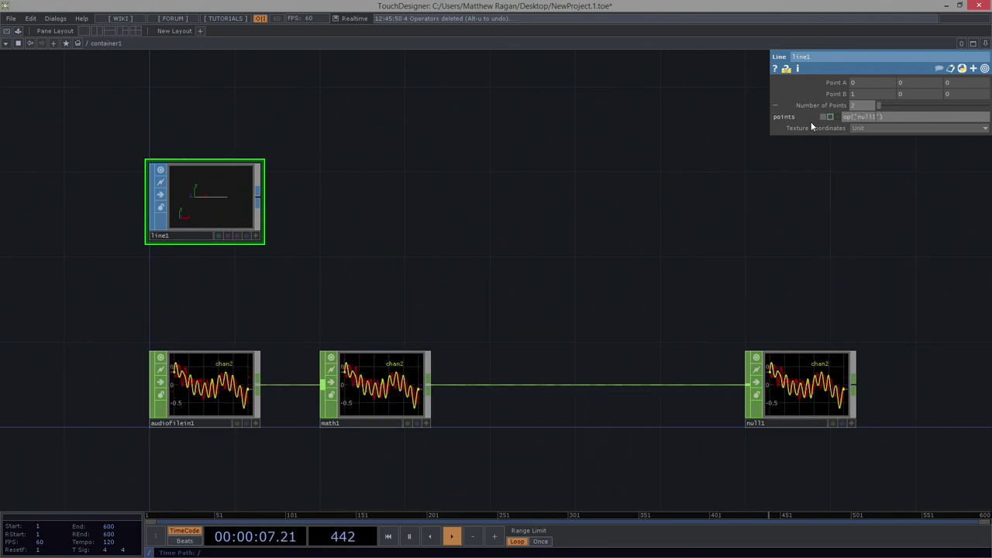
type("/numPoin")
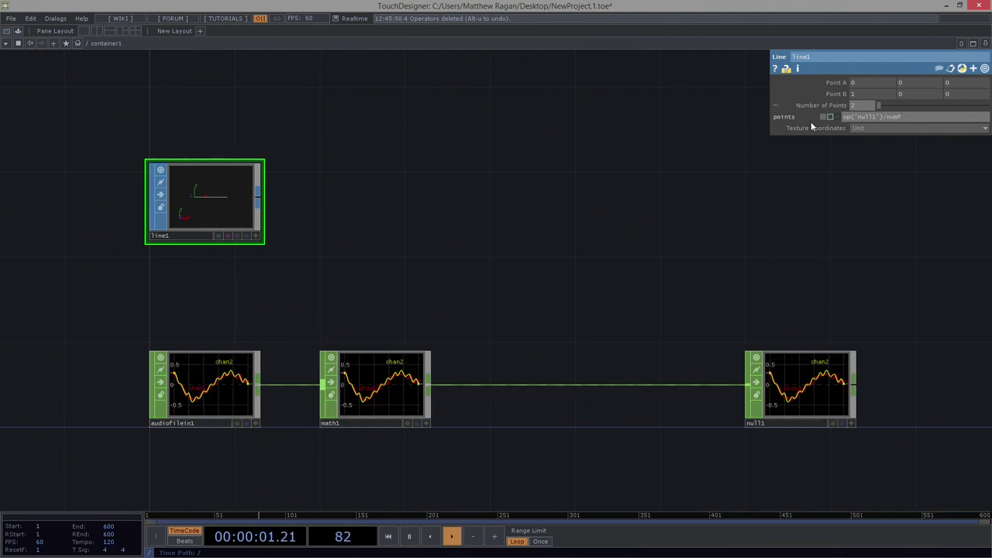
type("amples")
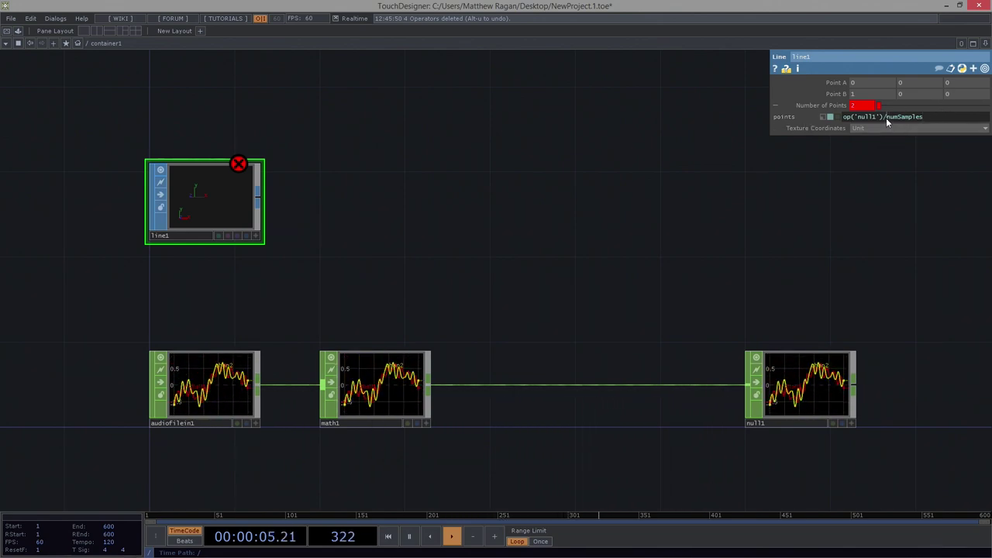
type(".")
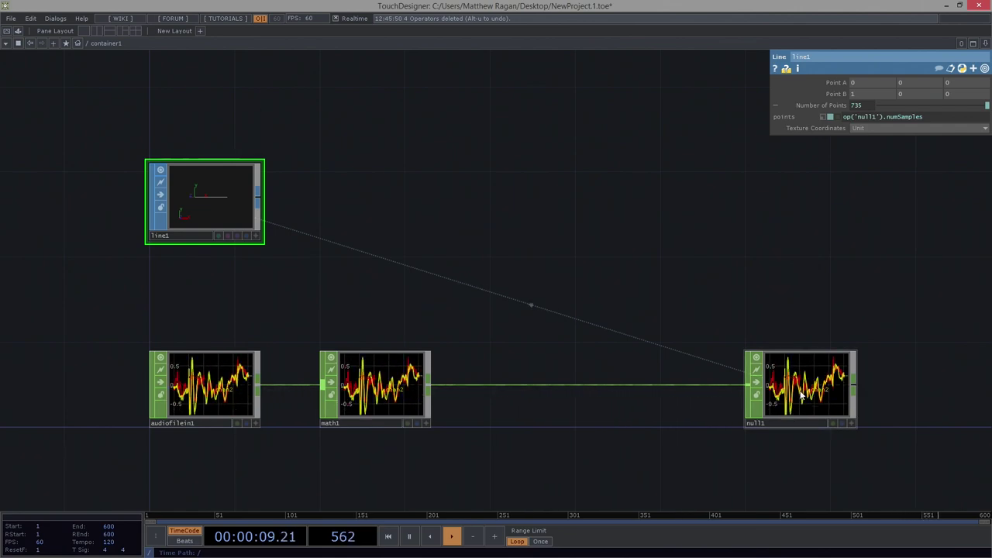
middle_click(800, 362)
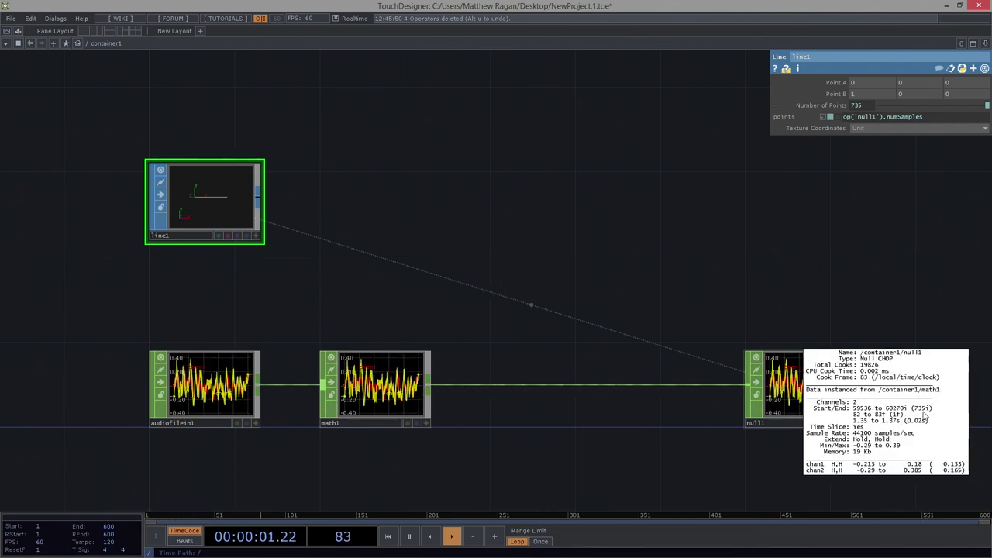
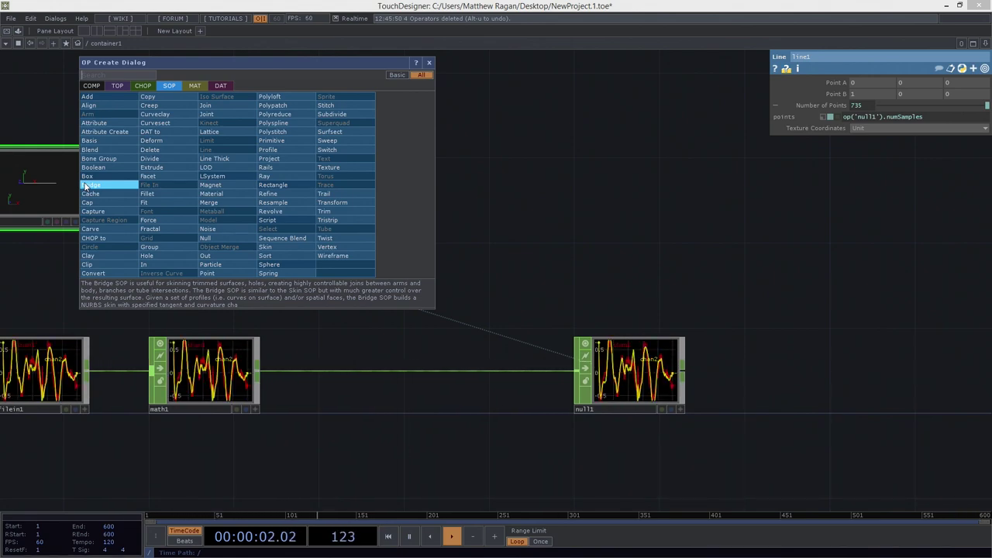
Append a Point SOP to the Line SOP's output and place it closer to the Line SOP.
type("point")
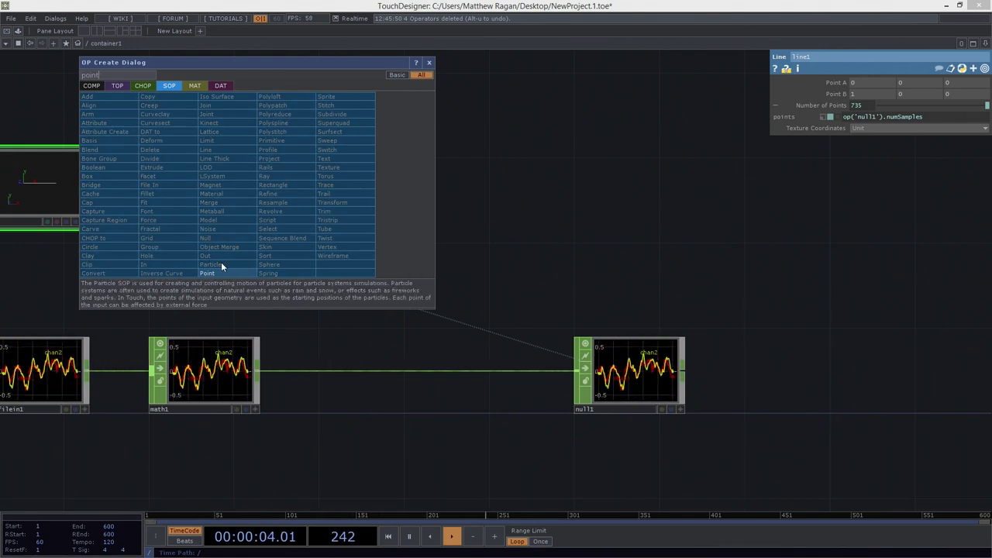
key("Return")
left_click(582, 195)
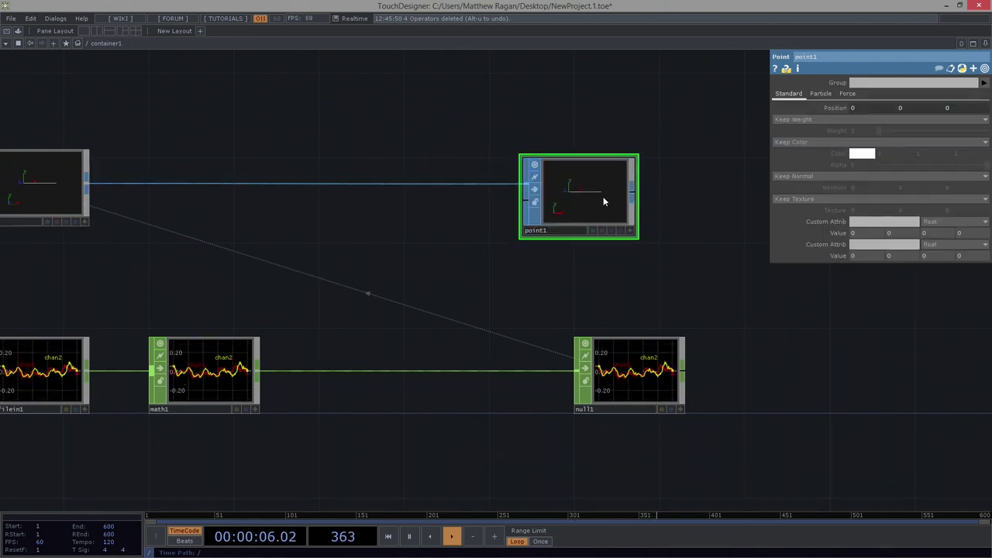
left_click_drag(601, 198, 332, 199)
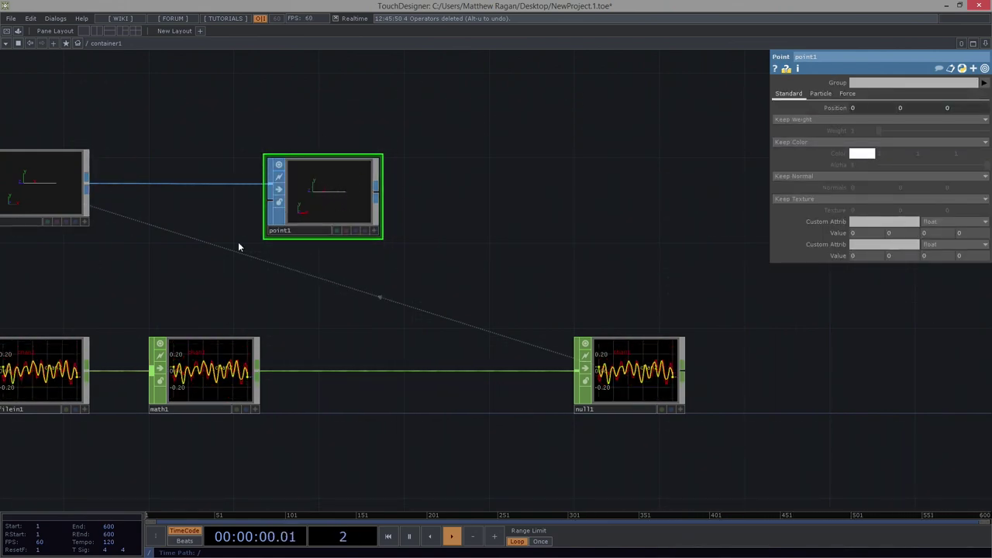
Append a CHOP to SOP after the Point SOP, placing it above the Null CHOP.
right_click(379, 198)
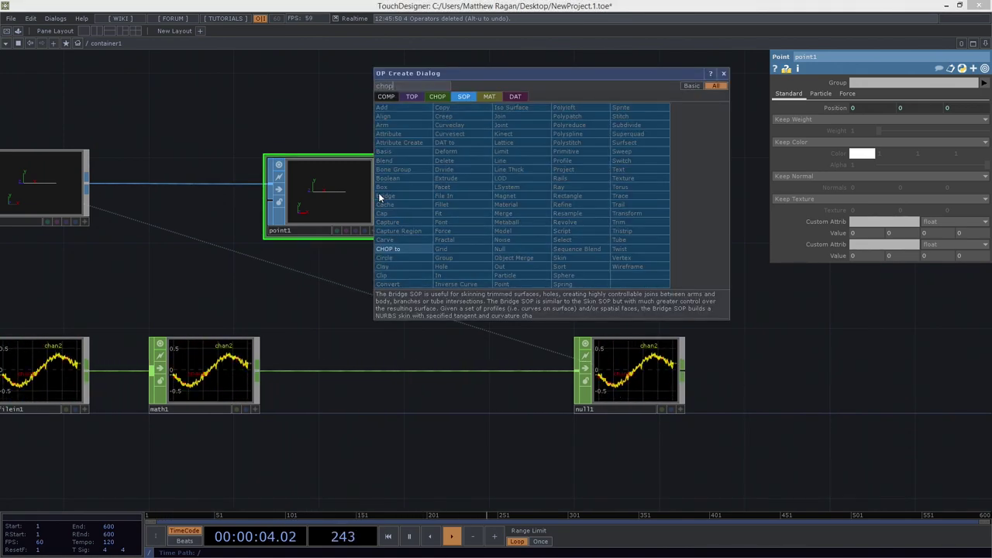
left_click(392, 249)
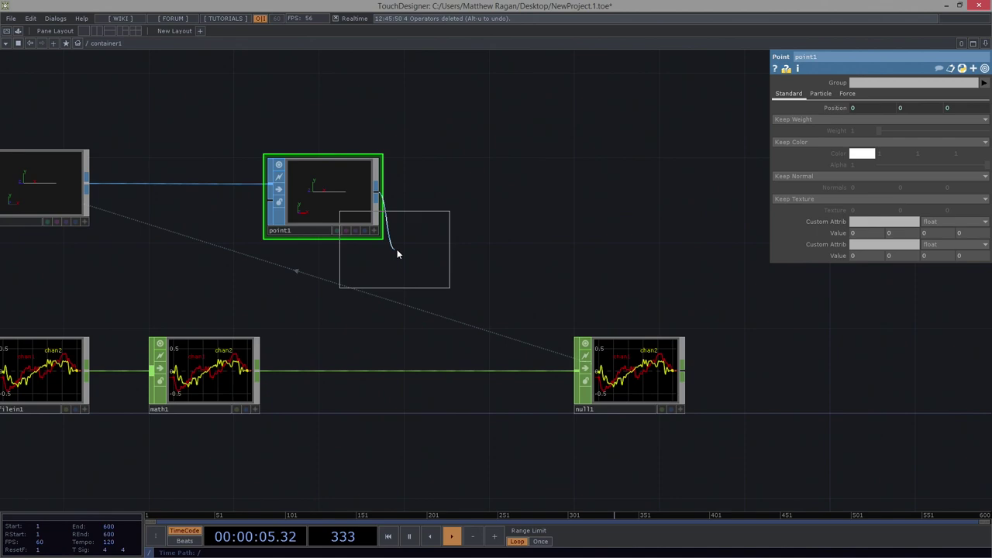
left_click(628, 196)
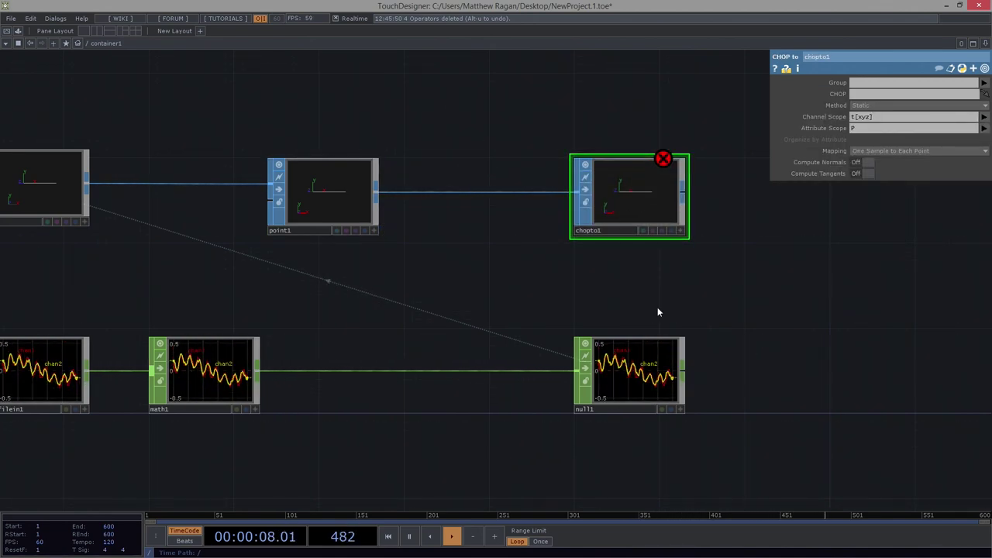
Assign the null1 CHOP as the CHOP reference of the CHOP to SOP.
left_click_drag(625, 305, 561, 301)
scroll(560, 301, "up", 3)
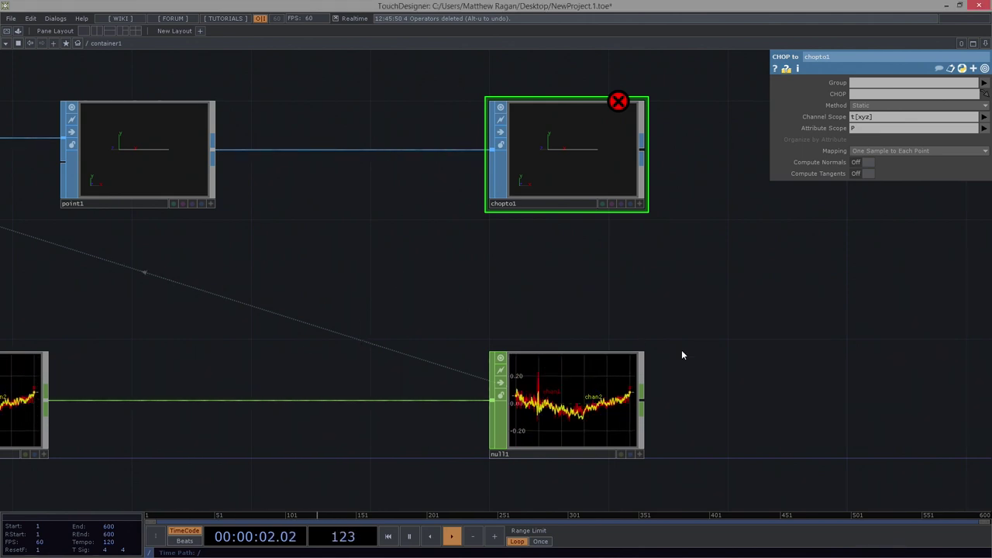
left_click(579, 407)
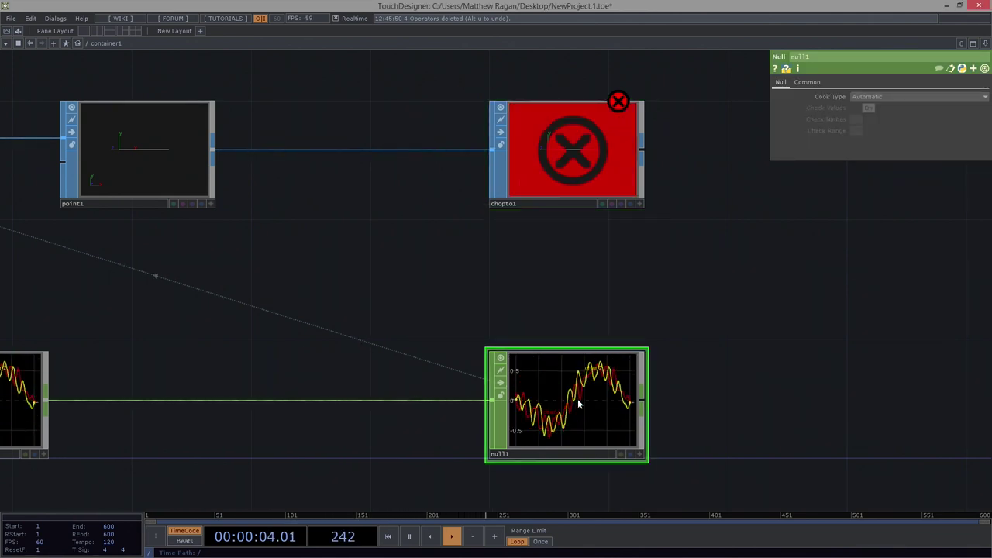
left_click_drag(580, 410, 570, 156, "alt")
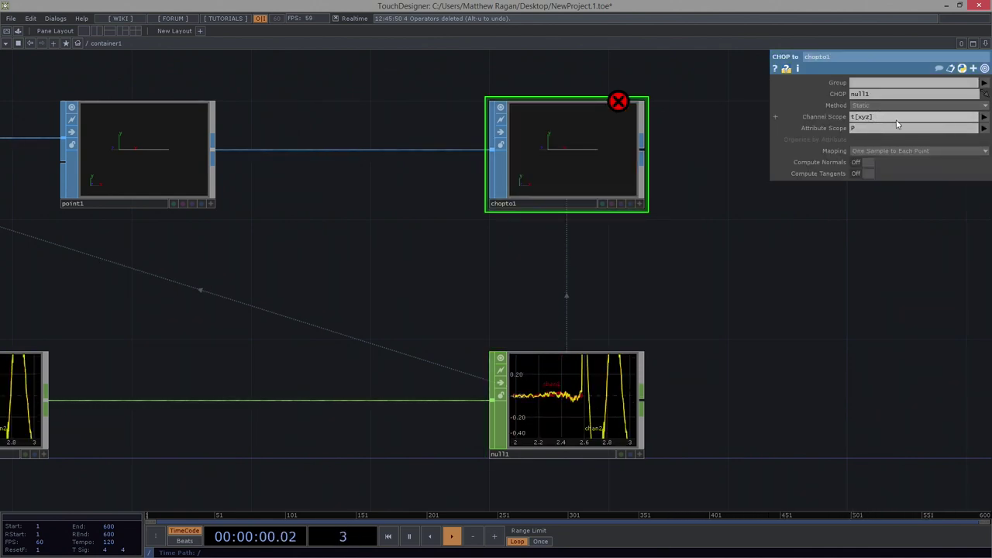
Set the CHOP to SOP's Channel Scope to chan1.
left_click(894, 120)
left_click_drag(894, 121, 781, 124)
type("chan1")
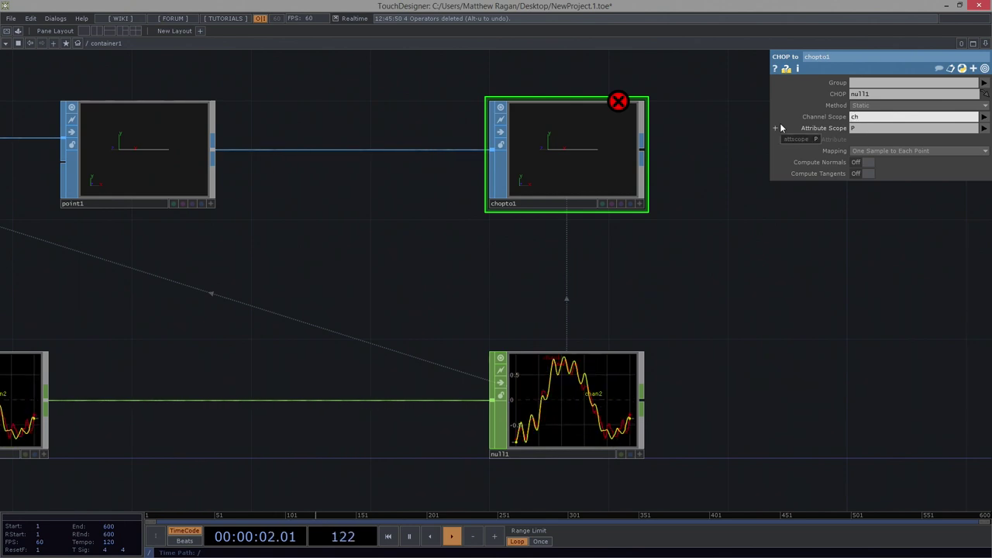
key("Return")
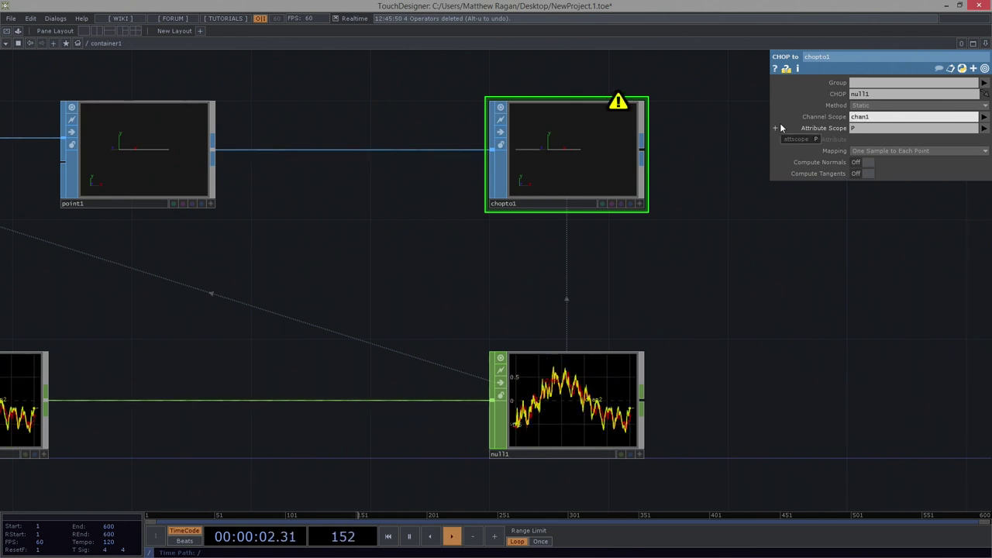
Set the CHOP to SOP's Attribute Scope to only P(1), the point position Y.
left_click(865, 129)
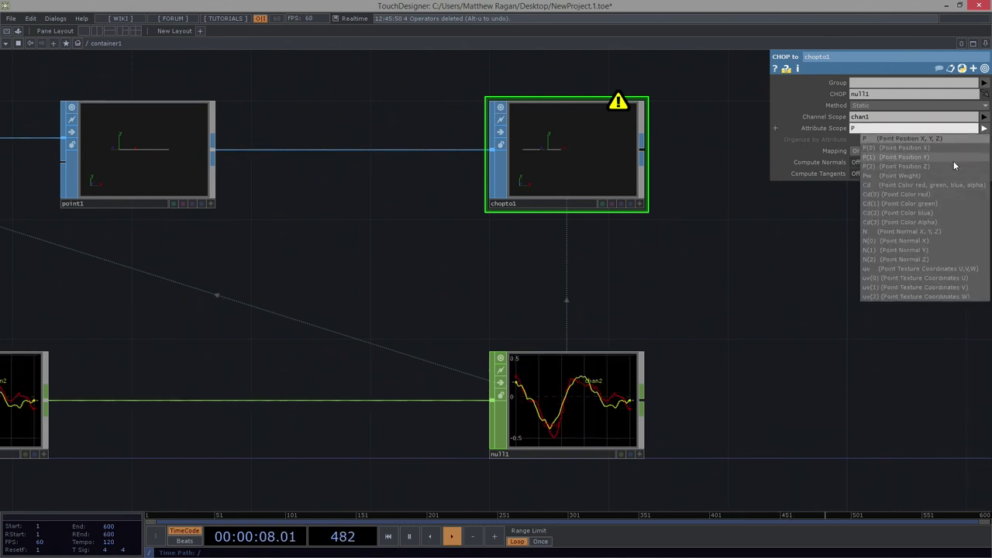
left_click(953, 158)
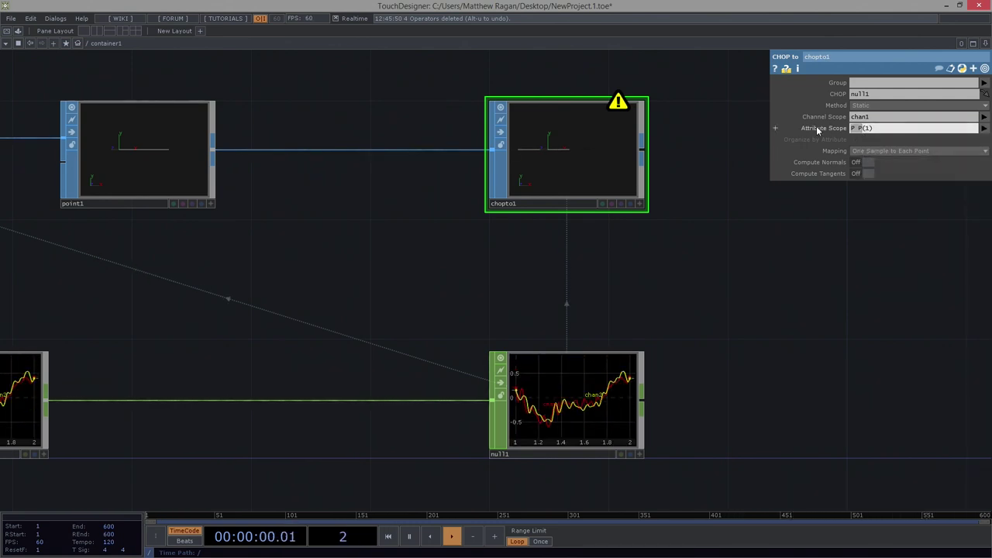
key("Return")
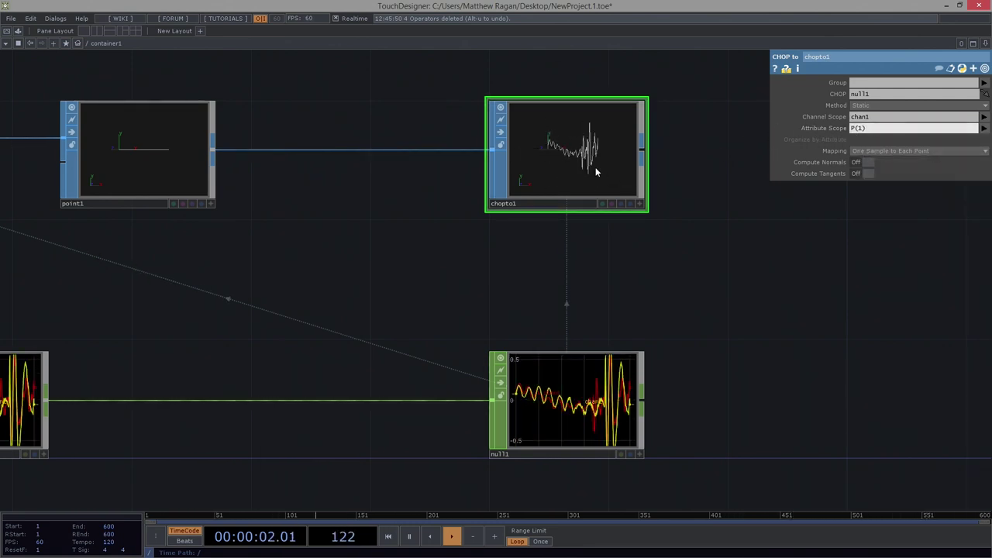
left_click_drag(659, 147, 658, 155)
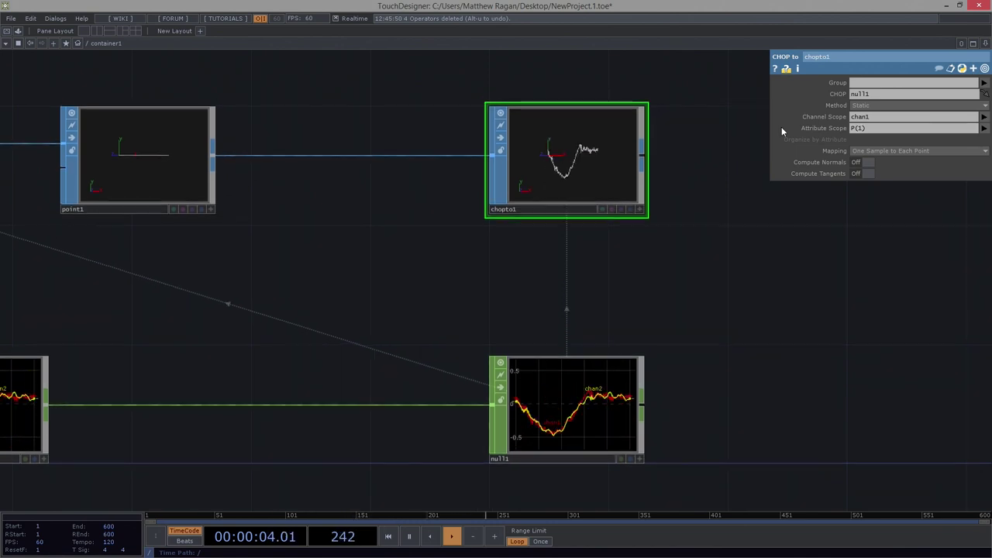
Set the CHOP to SOP's Attribute Scope to N(1), the point normal Y, and check the attributes in its info.
left_click_drag(958, 130, 830, 130)
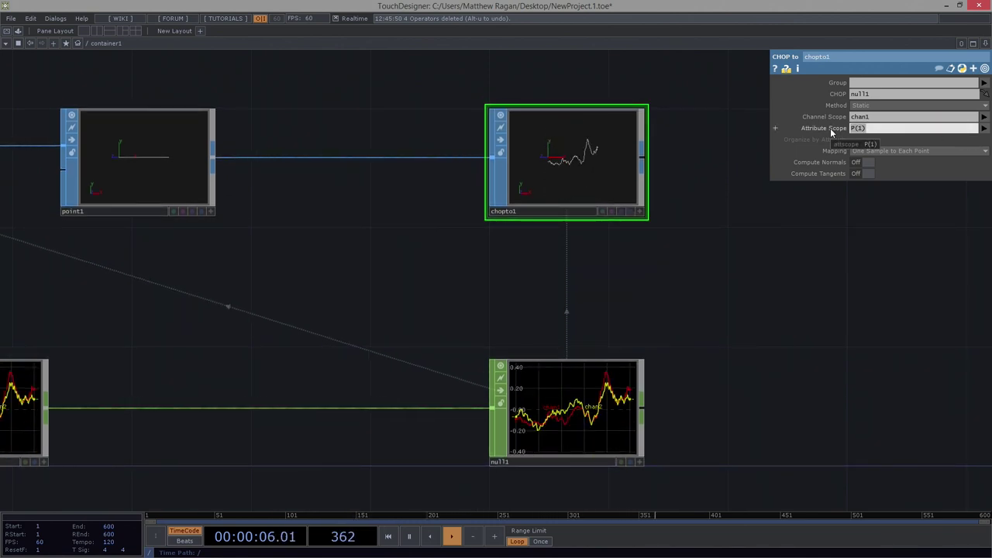
left_click(983, 128)
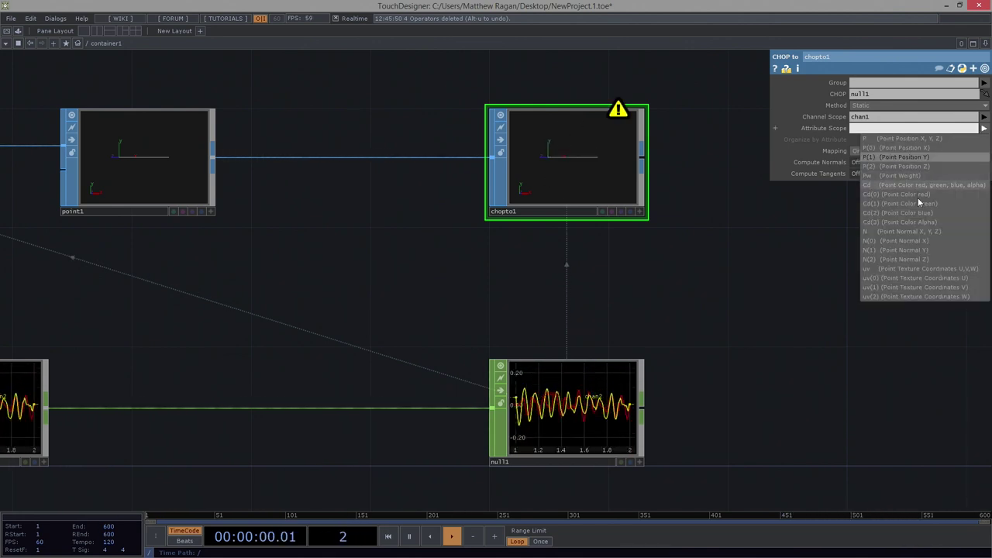
left_click(920, 249)
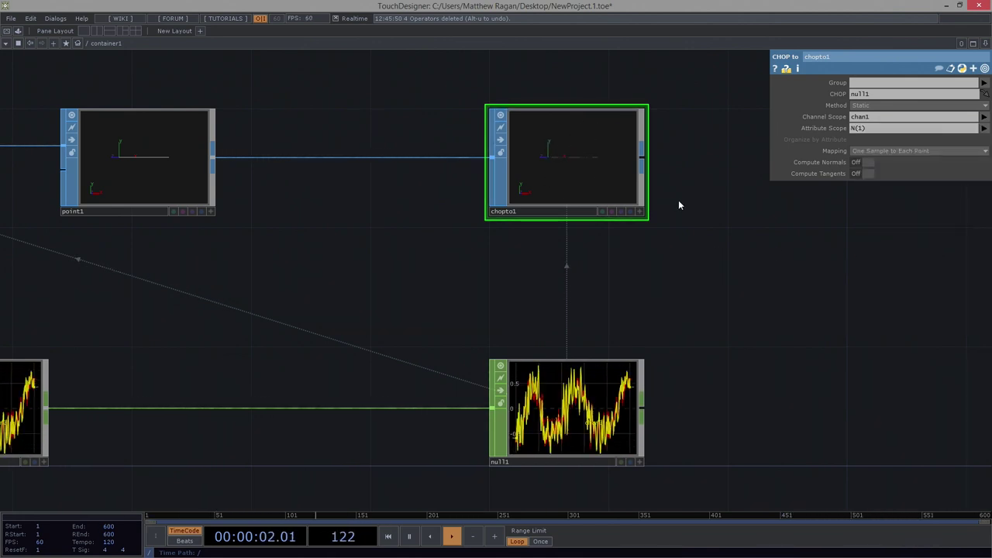
left_click_drag(678, 200, 679, 266)
middle_click_drag(550, 228, 605, 212)
middle_click(605, 216)
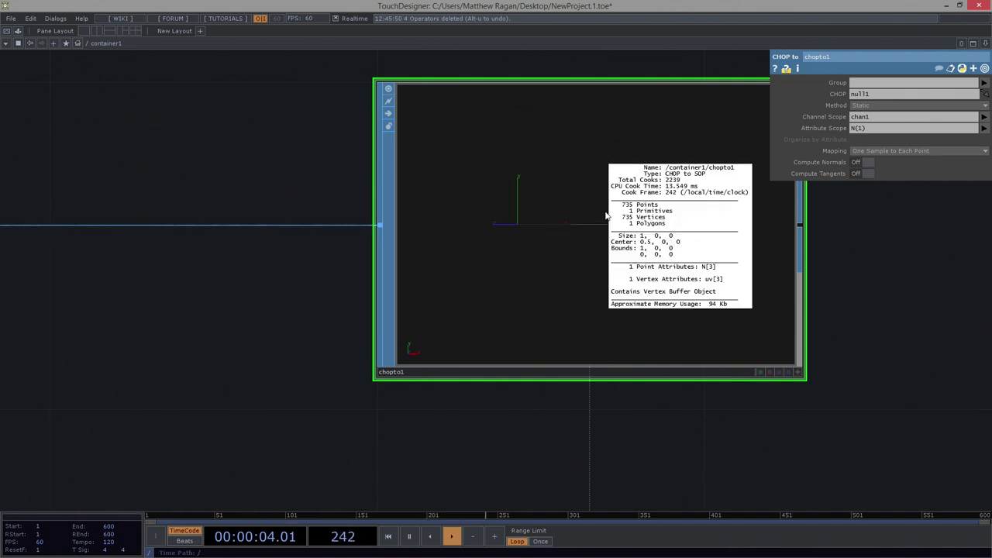
Append a Particle SOP to the CHOP to SOP's output.
left_click_drag(221, 316, 437, 263)
scroll(437, 263, "down", 3)
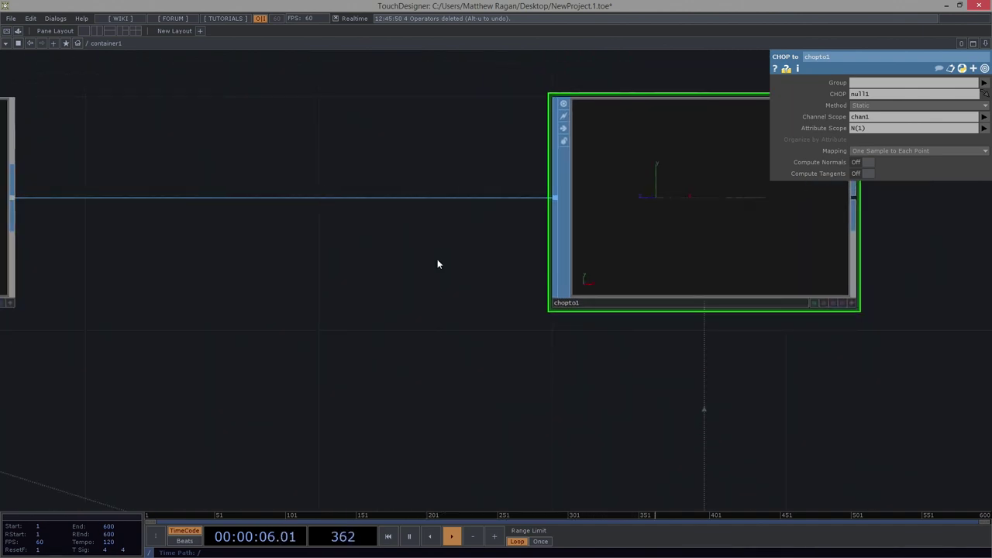
left_click_drag(427, 361, 119, 316)
scroll(119, 316, "down", 3)
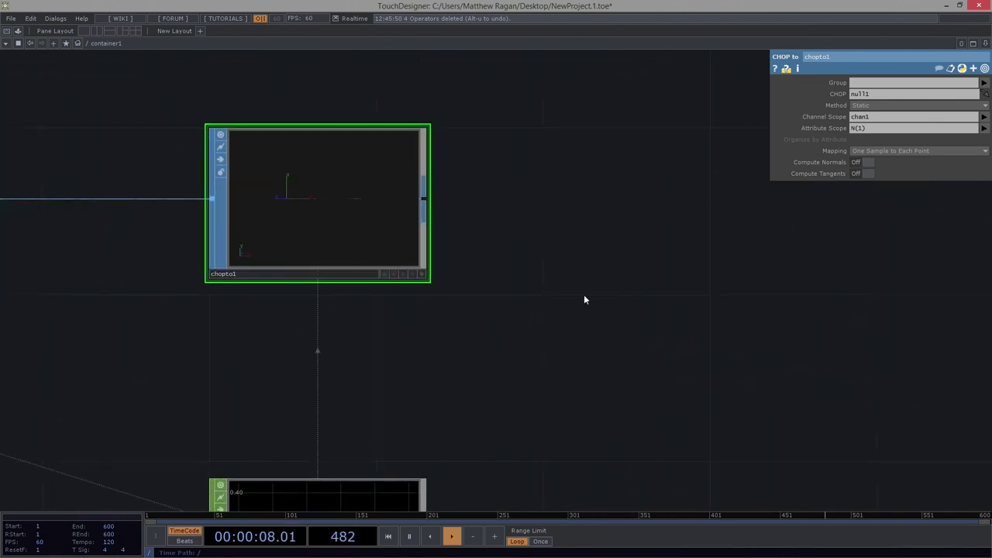
left_click_drag(549, 272, 512, 277)
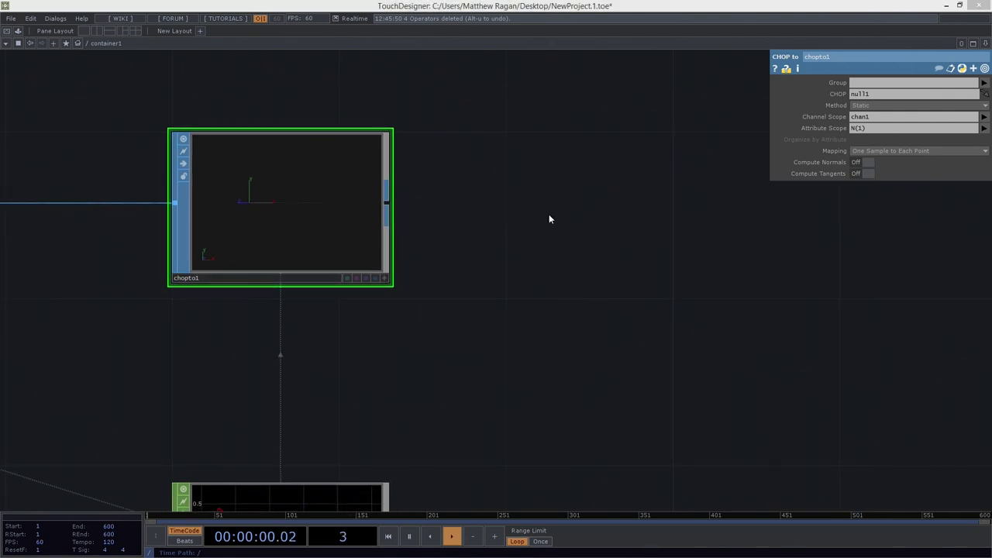
right_click(386, 203)
type("part")
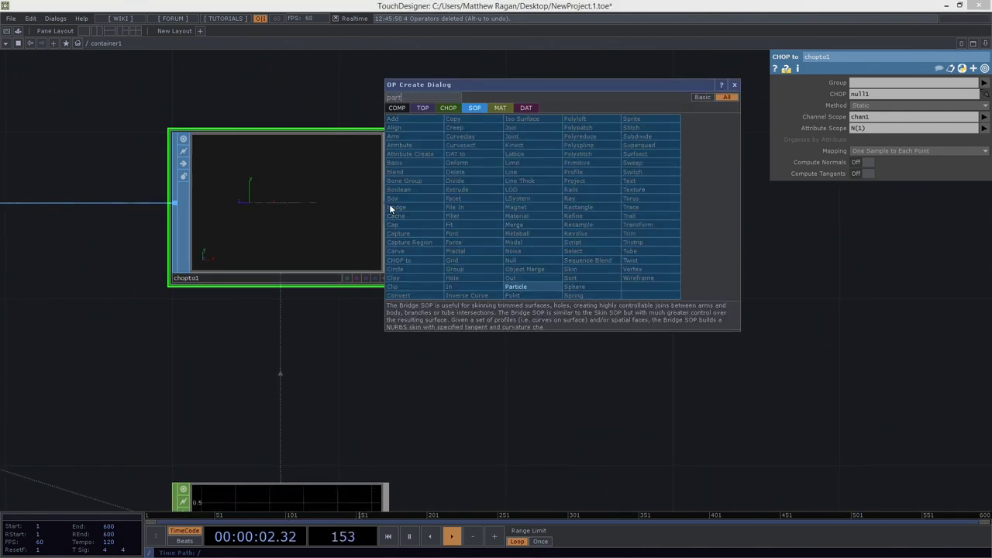
left_click(532, 287)
left_click(630, 207)
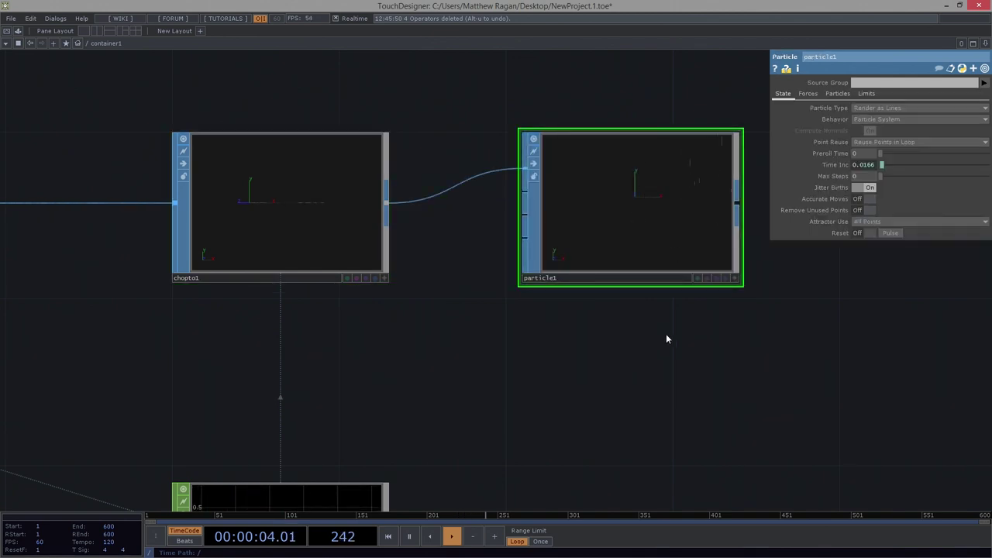
Examine the particle motion from several angles in the Particle SOP's viewer and compare it with the Null CHOP's audio waveform.
left_click_drag(666, 335, 583, 337)
scroll(577, 225, "down", 3)
scroll(642, 256, "up", 3)
left_click(631, 275)
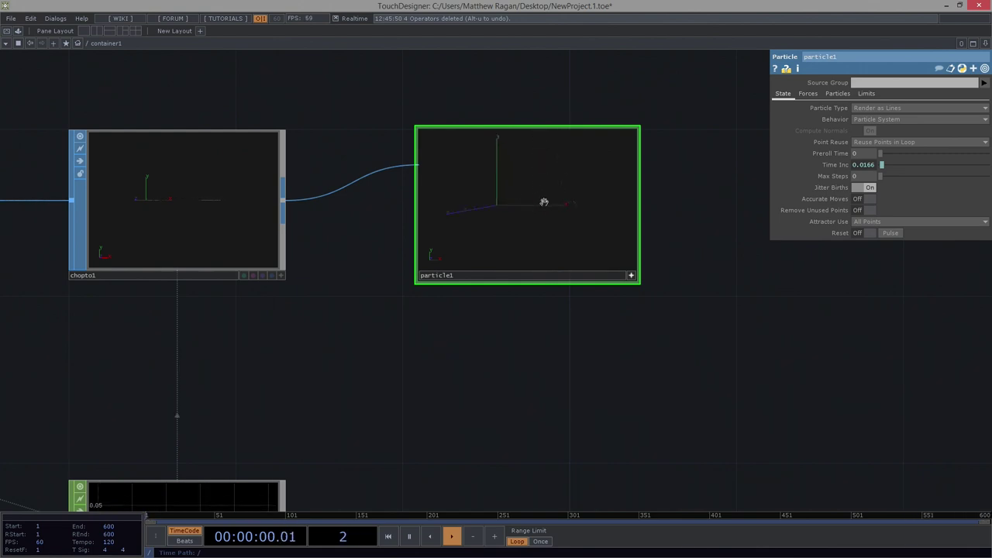
middle_click_drag(543, 202, 541, 143)
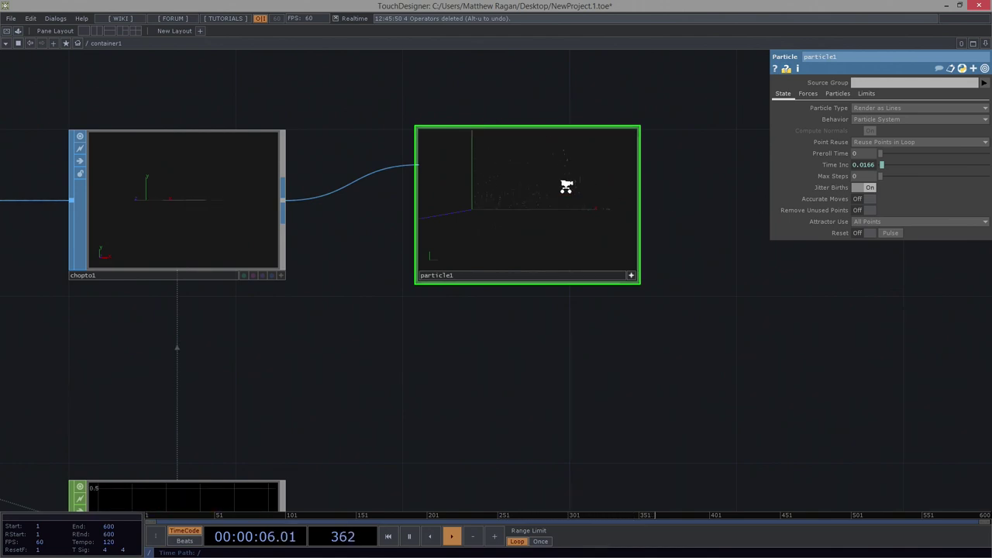
mouse_move(566, 187)
left_mouse_down()
mouse_move(523, 200)
mouse_move(573, 217)
mouse_move(571, 177)
mouse_move(566, 219)
mouse_move(560, 179)
left_mouse_up()
left_click_drag(286, 428, 290, 360)
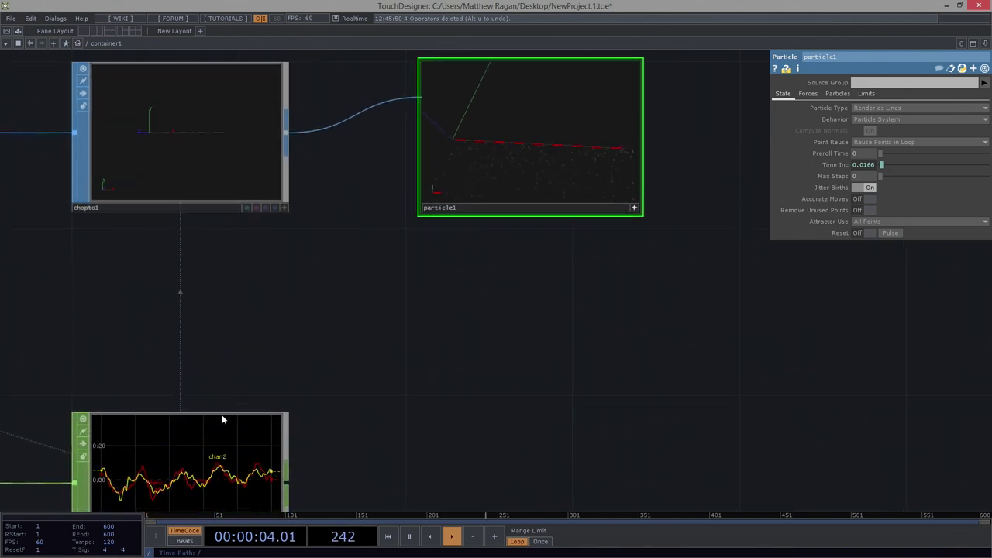
left_click(266, 449)
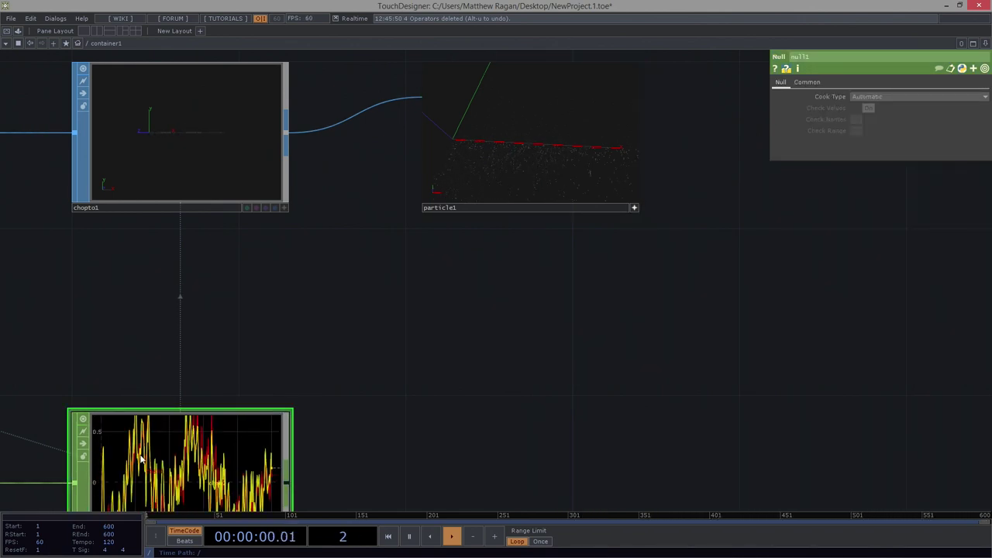
left_click_drag(313, 325, 291, 424)
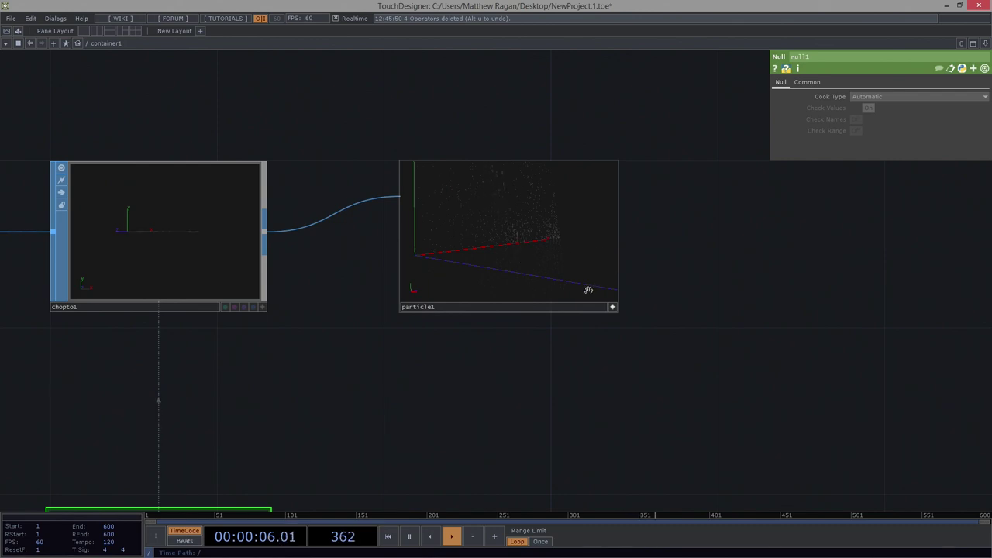
left_click(612, 307)
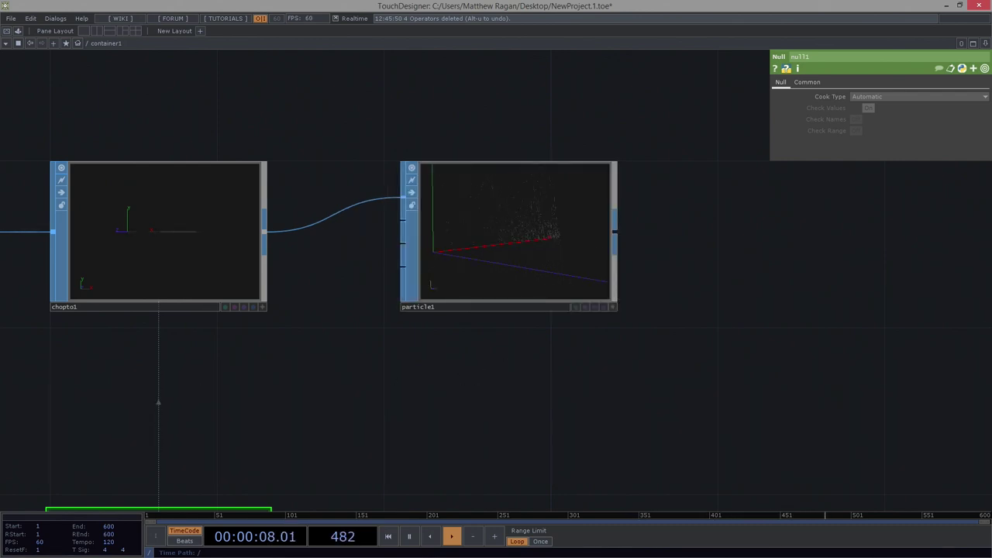
Make room before the Particle SOP and insert a Sort SOP on its connection from the CHOP to SOP.
left_click_drag(500, 264, 807, 266)
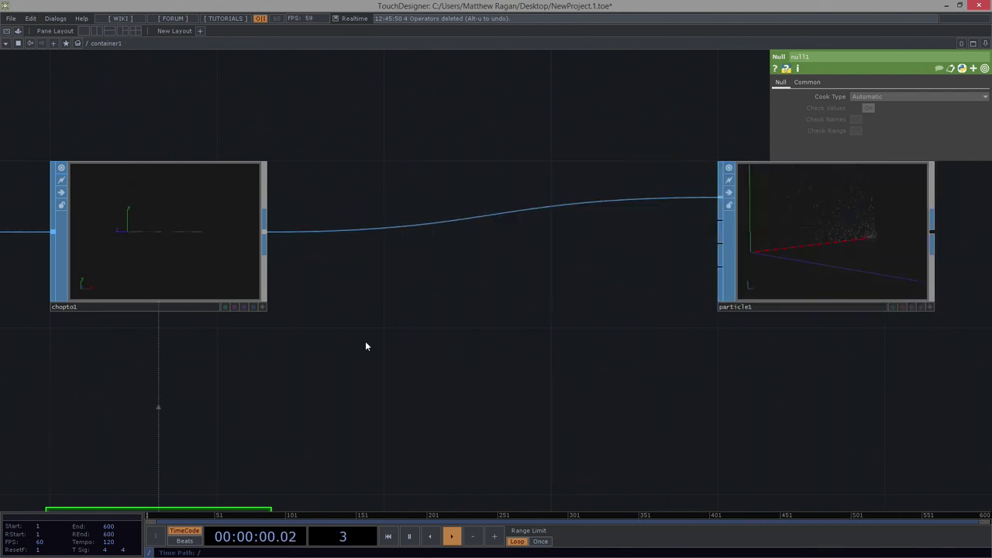
right_click(330, 229)
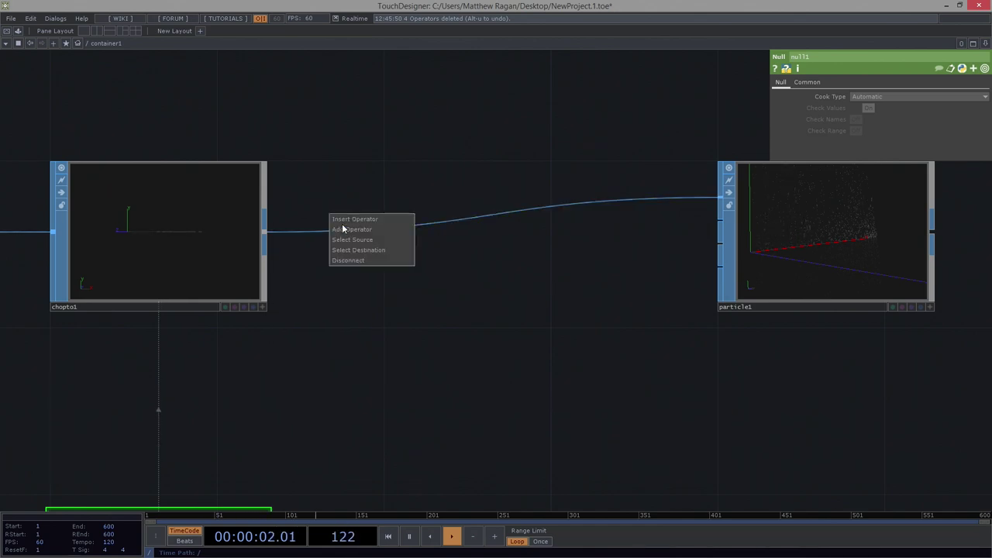
left_click(364, 219)
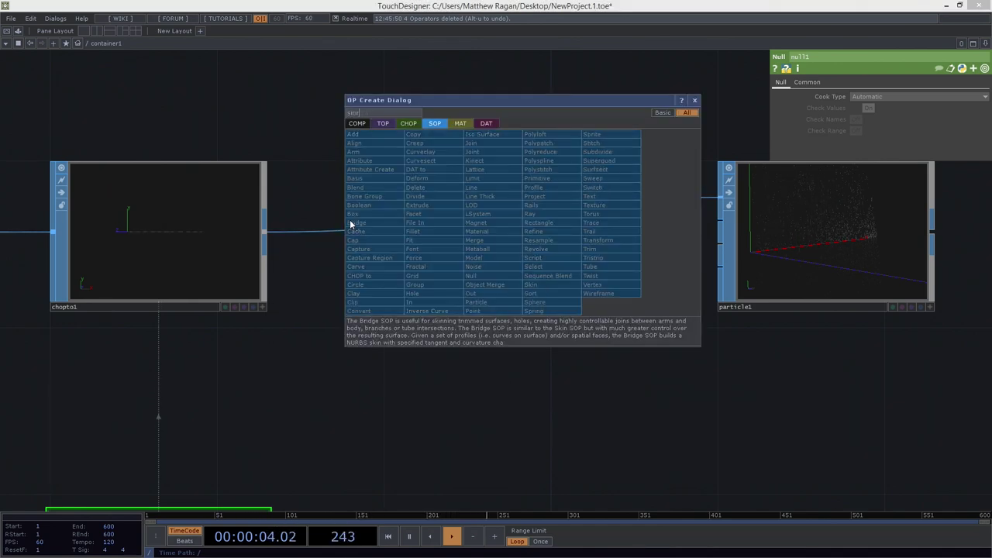
type("sort")
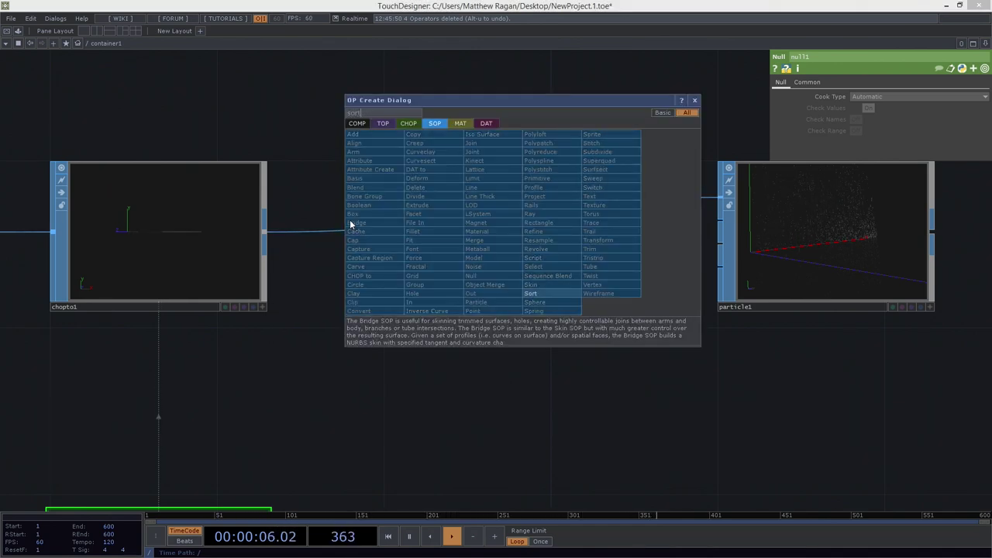
left_click(531, 293)
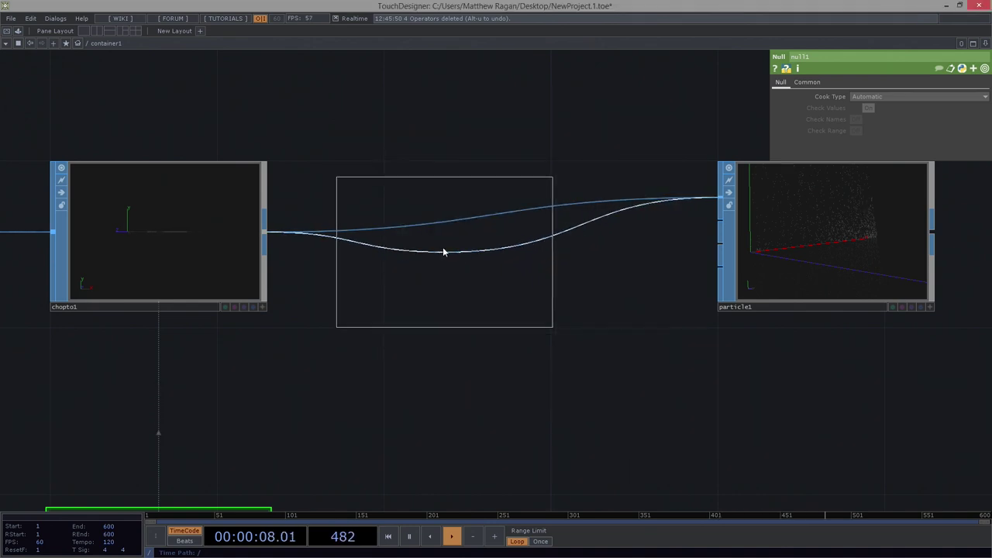
left_click(426, 257)
left_click_drag(421, 237, 420, 235)
right_click_drag(492, 383, 443, 240)
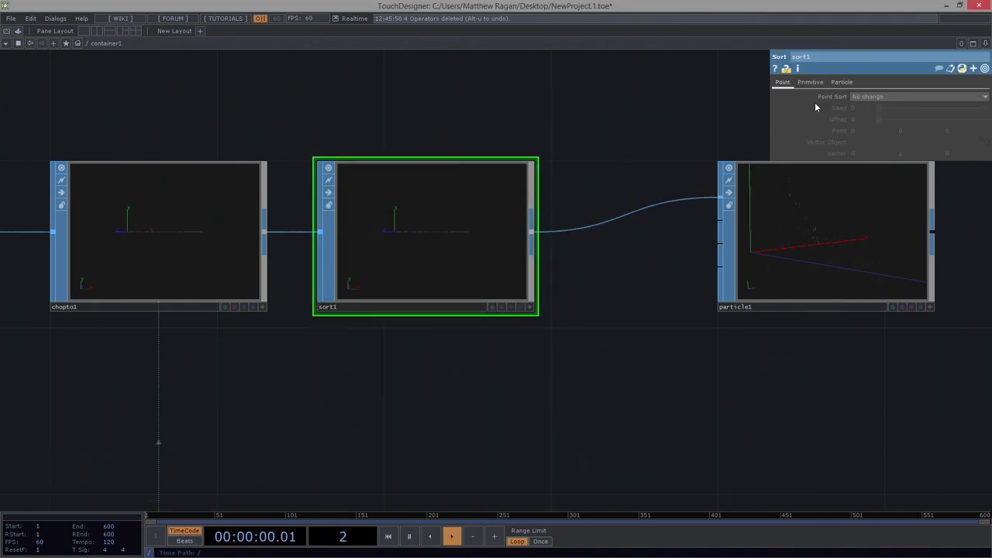
Set the Sort SOP's Point Sort to Random and examine the emission from several angles in the Particle SOP's viewer.
left_click(866, 97)
left_click(875, 162)
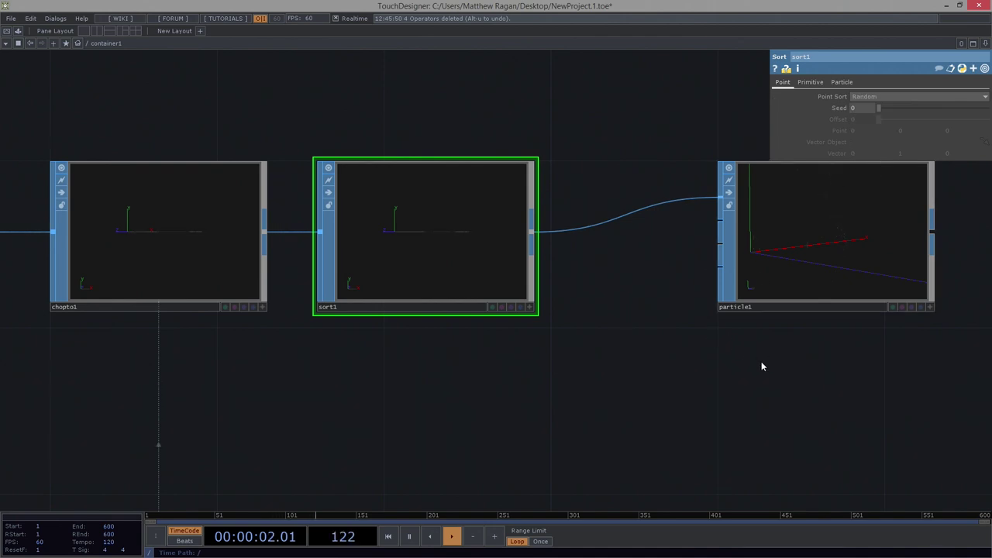
left_click_drag(760, 361, 623, 372)
left_click_drag(832, 272, 598, 285)
scroll(682, 302, "up", 2)
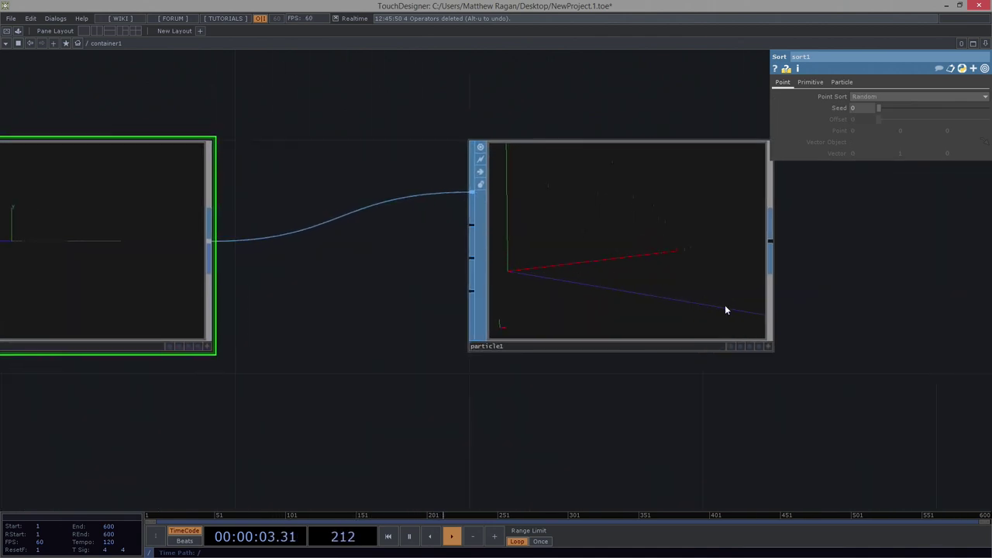
left_click(761, 346)
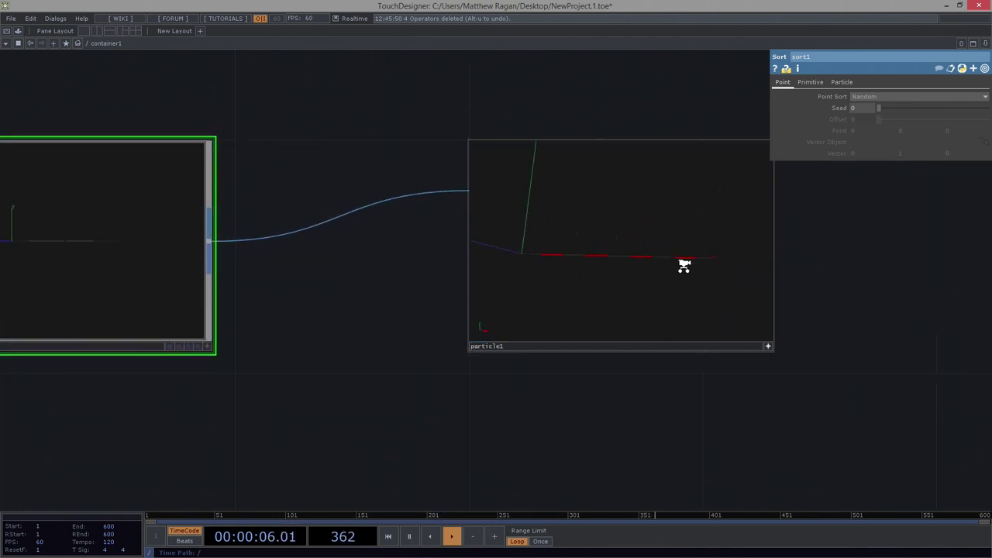
left_click_drag(684, 266, 673, 246)
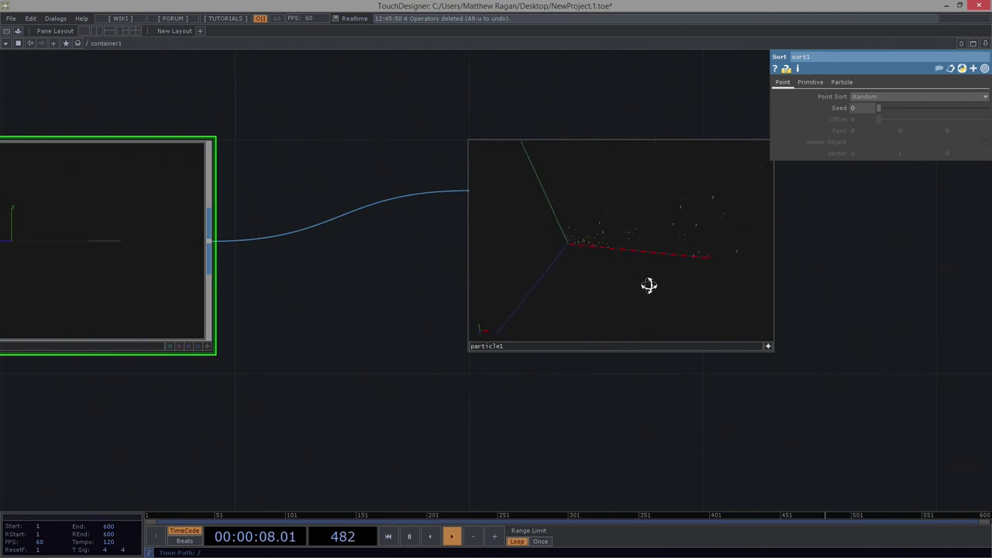
left_click_drag(649, 285, 635, 284)
Try a Life Expect of 1 on the Particle SOP, return it to 1000, and review the State settings.
left_click(673, 347)
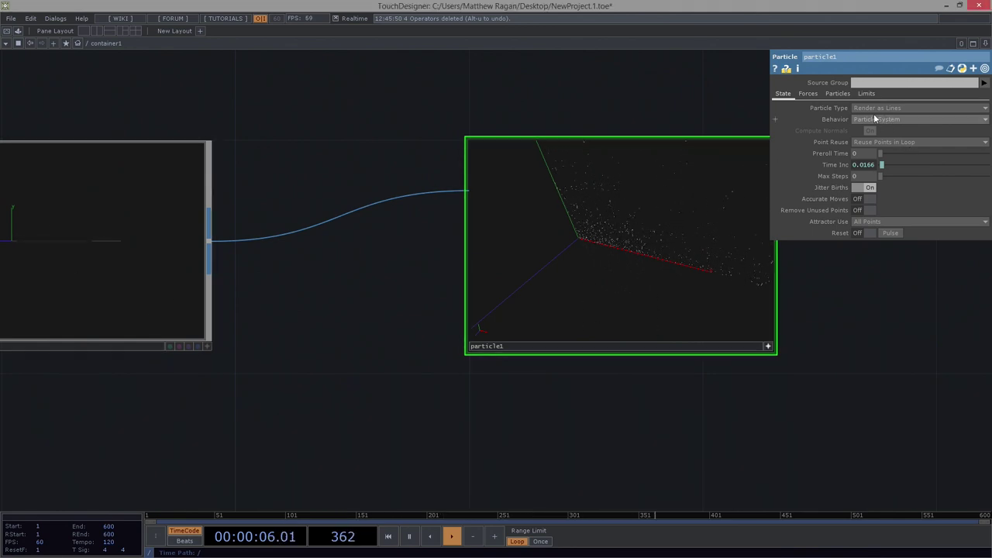
left_click(815, 94)
left_click(835, 94)
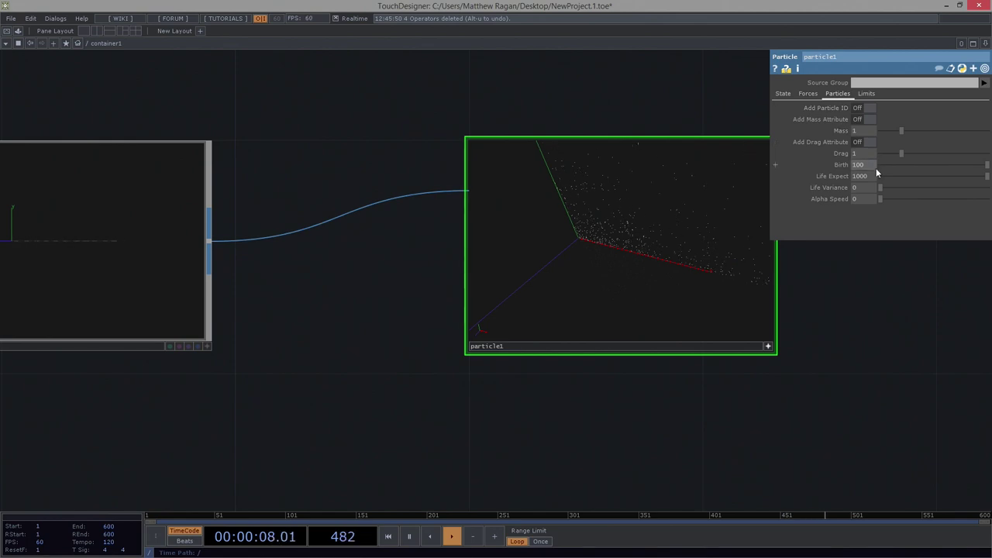
left_click_drag(868, 176, 825, 178)
type("1")
type("1000")
left_click(783, 94)
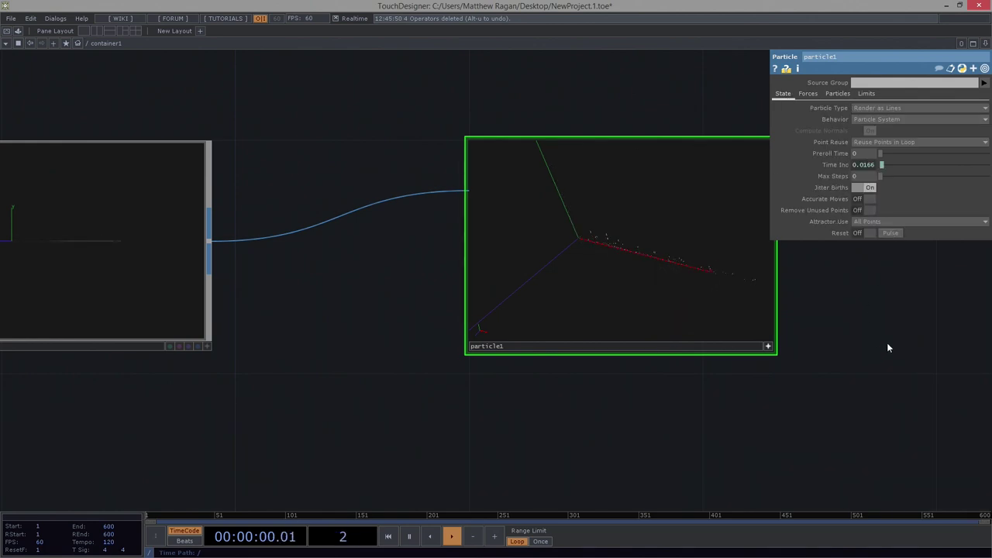
Set the X coordinate of the Line SOP's Point A to -1.
left_click_drag(874, 351, 832, 367)
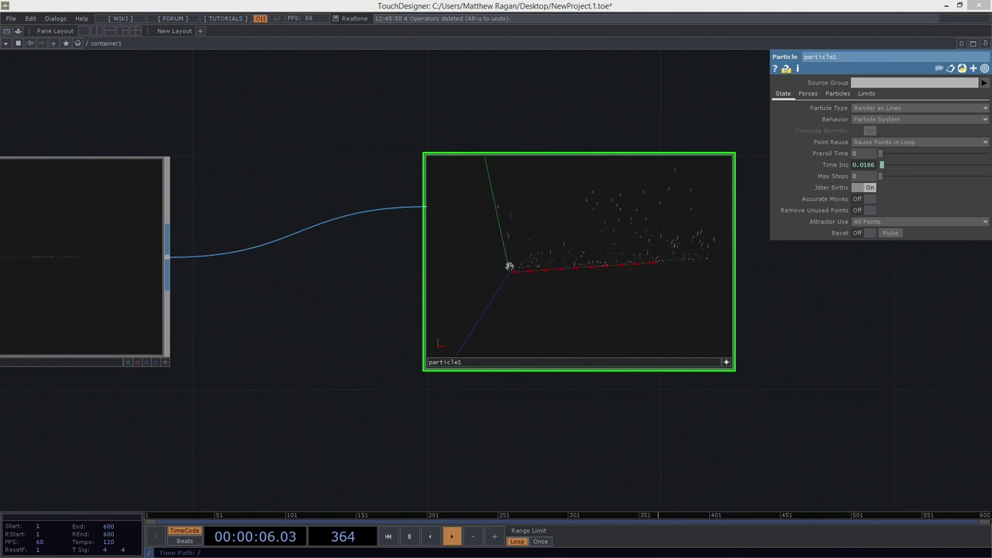
left_click_drag(217, 403, 423, 330)
scroll(423, 330, "down", 5)
left_click_drag(342, 400, 459, 396)
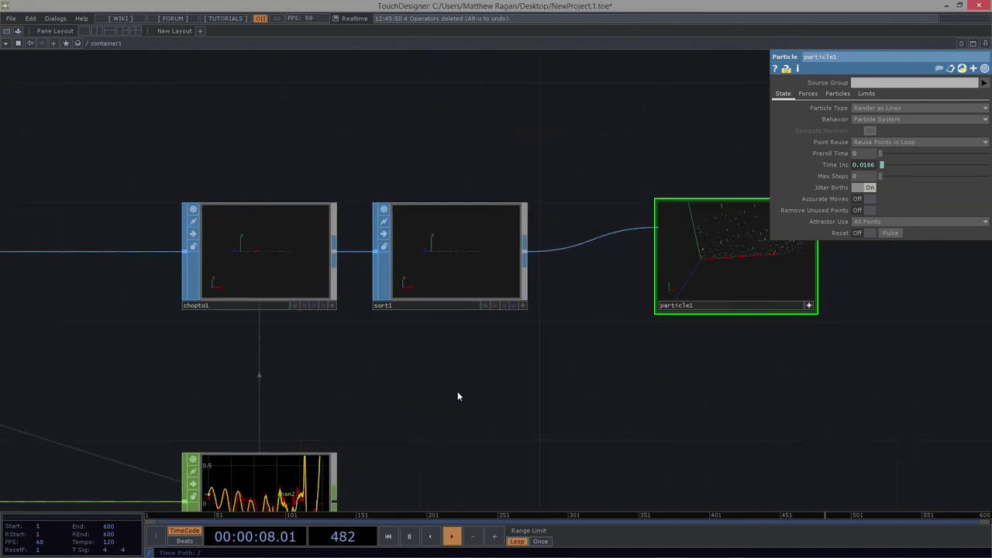
left_click_drag(151, 329, 569, 310)
left_click_drag(335, 351, 823, 369)
left_click(283, 261)
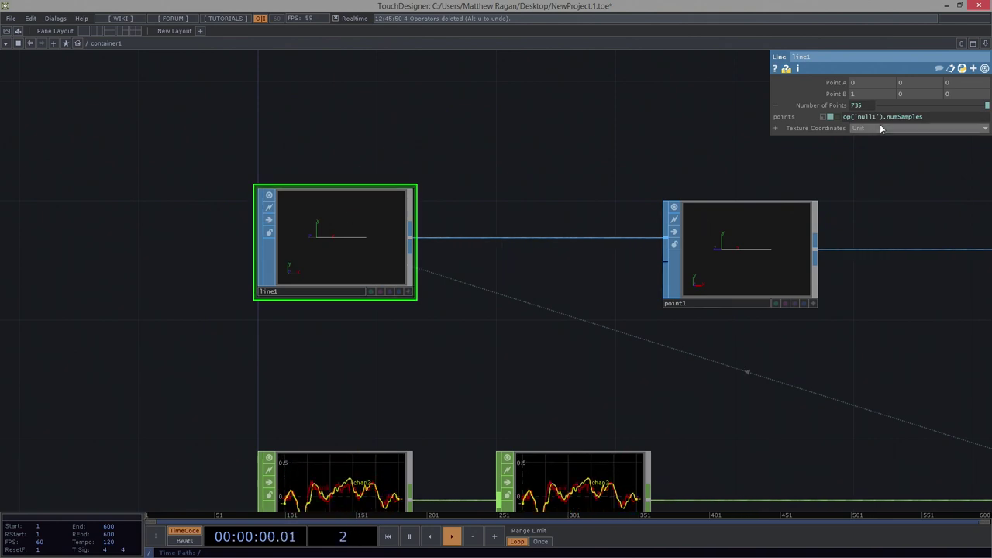
left_click(866, 84)
type("-1")
key("Return")
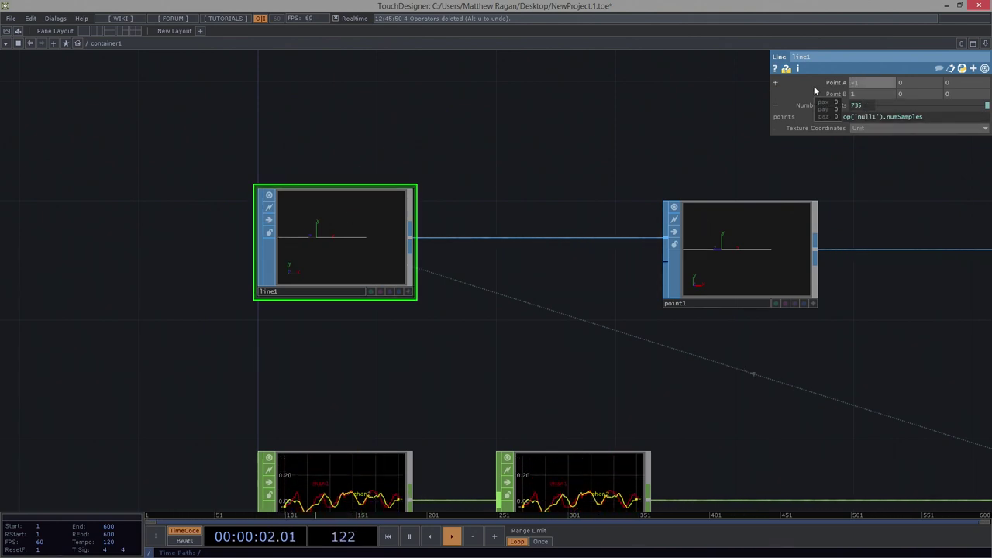
Examine the particle emission across the widened line in the Particle SOP's viewer and review the operator chain feeding it.
left_click_drag(901, 336, 133, 353)
left_click_drag(465, 398, 16, 432)
scroll(373, 338, "up", 3)
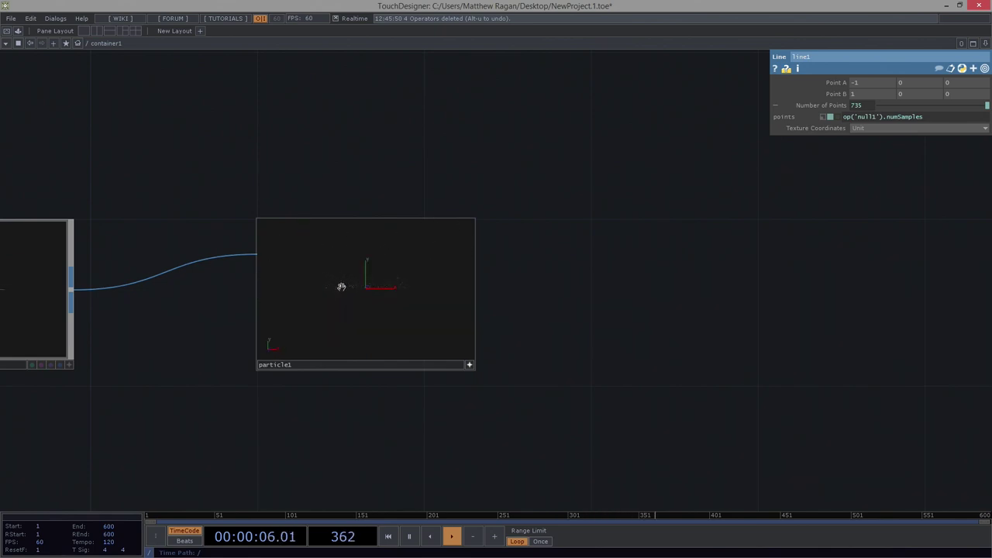
left_click_drag(569, 290, 589, 346)
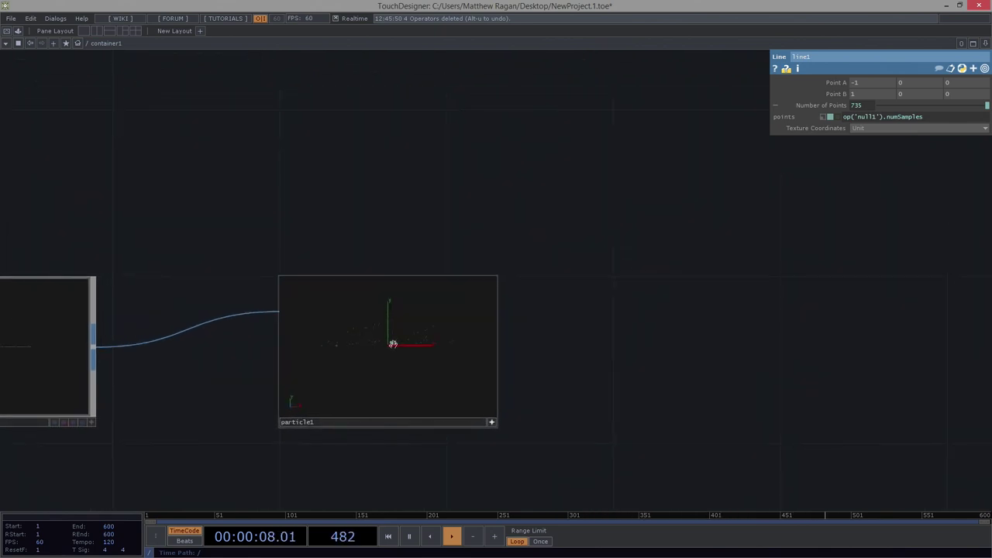
scroll(393, 349, "up", 2)
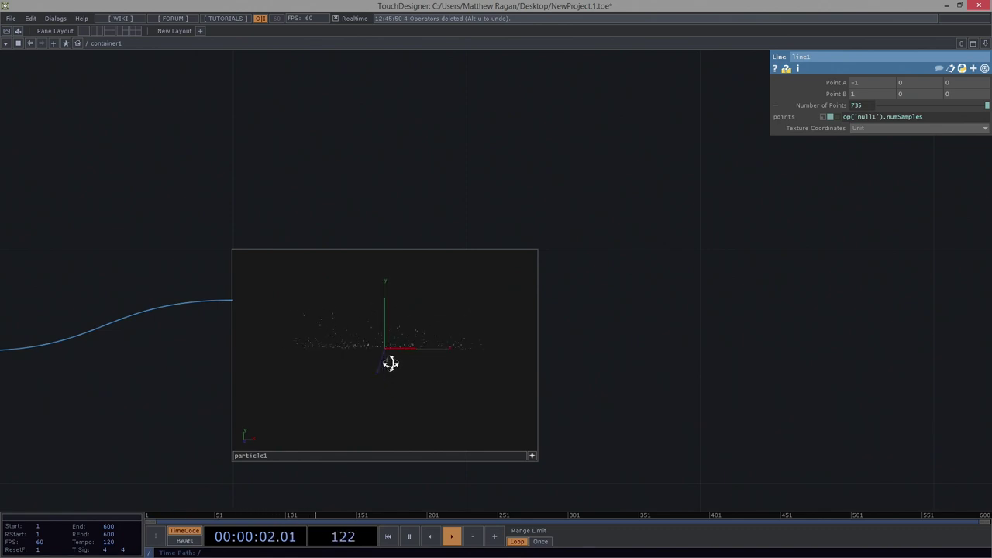
left_click_drag(113, 380, 529, 319)
scroll(555, 316, "down", 3)
left_click_drag(142, 407, 611, 381)
scroll(611, 381, "down", 1)
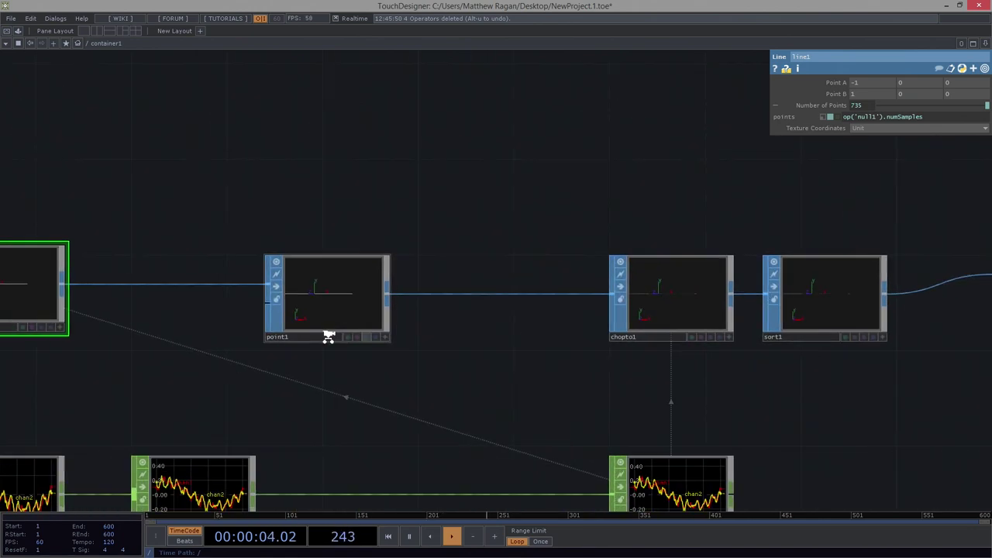
scroll(380, 327, "down", 1)
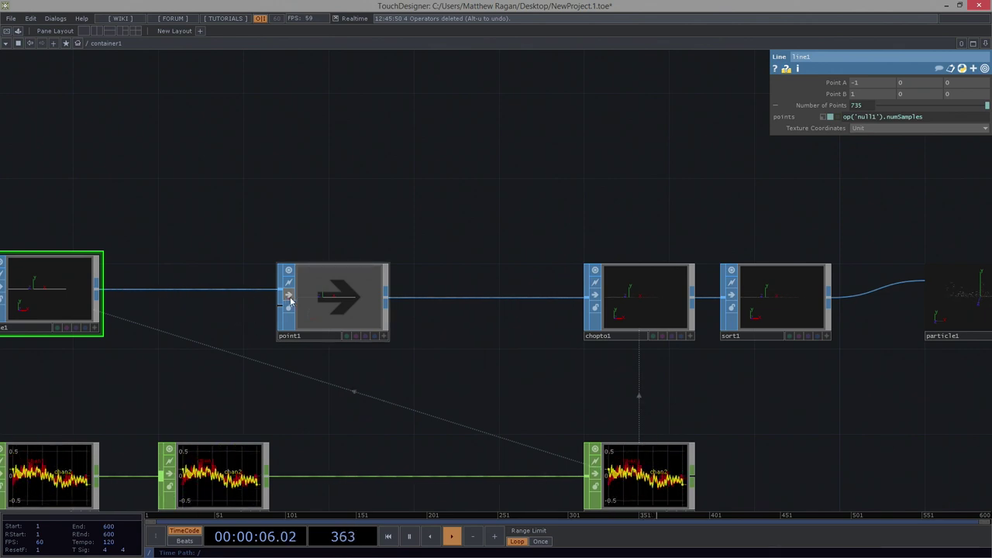
left_click_drag(888, 275, 498, 270)
scroll(515, 271, "up", 4)
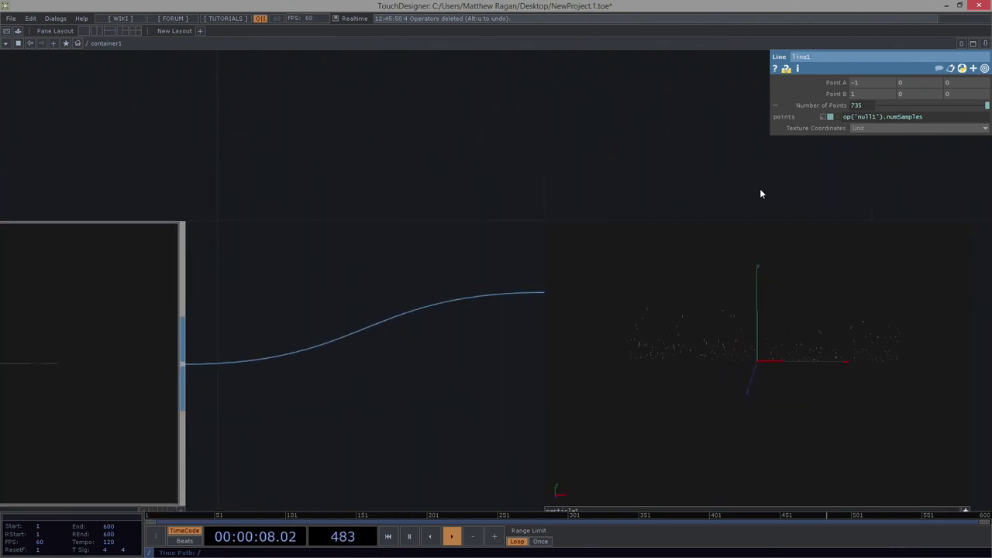
left_click_drag(795, 362, 478, 341)
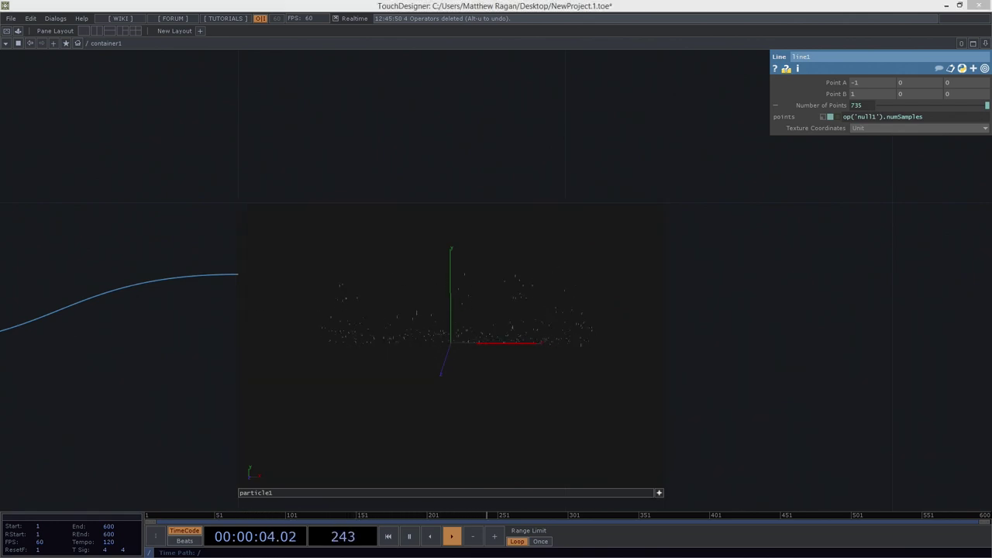
left_click_drag(745, 323, 651, 231)
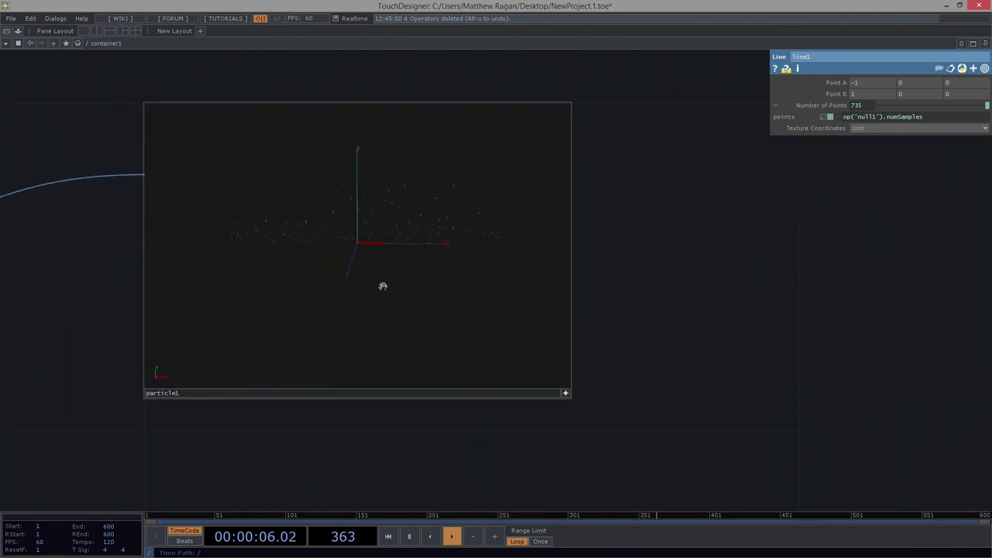
scroll(383, 286, "down", 3)
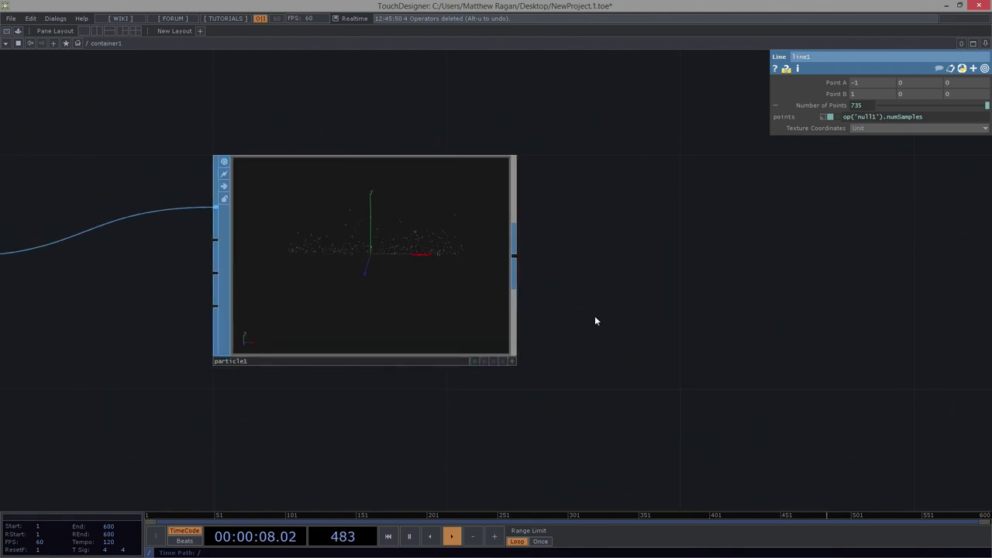
scroll(594, 321, "down", 3)
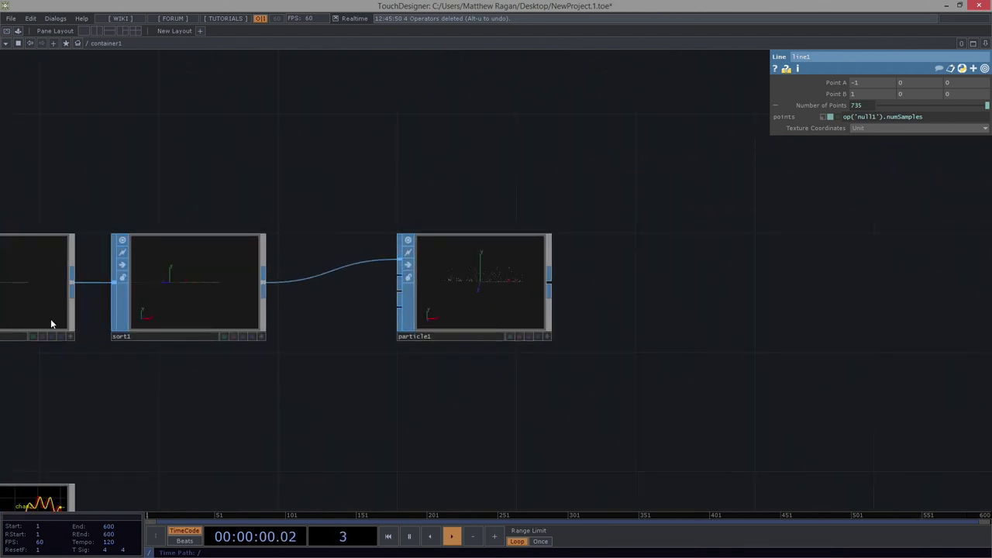
Add a Camera COMP in the empty network area above and beyond the Particle SOP.
left_click_drag(633, 226, 397, 290)
left_click_drag(441, 198, 398, 219)
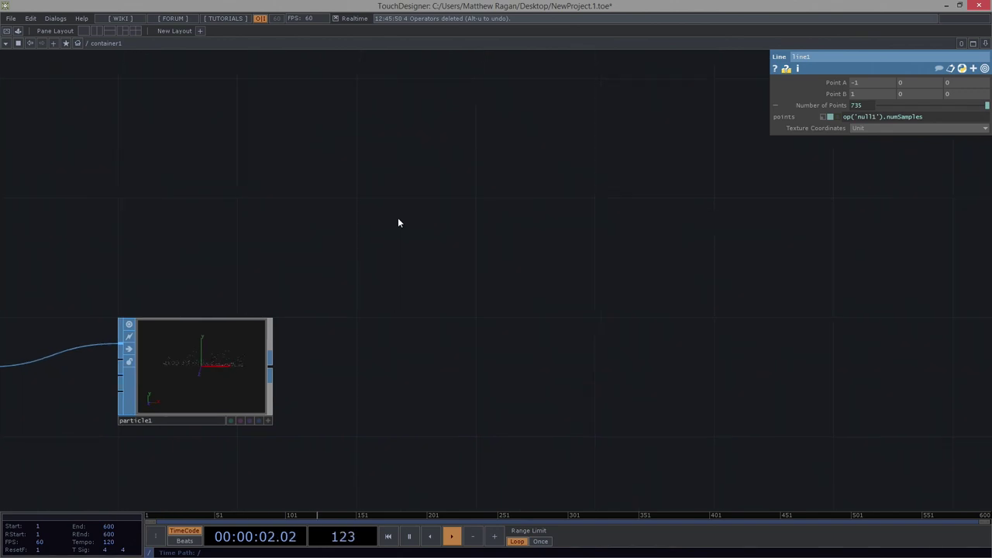
key("Tab")
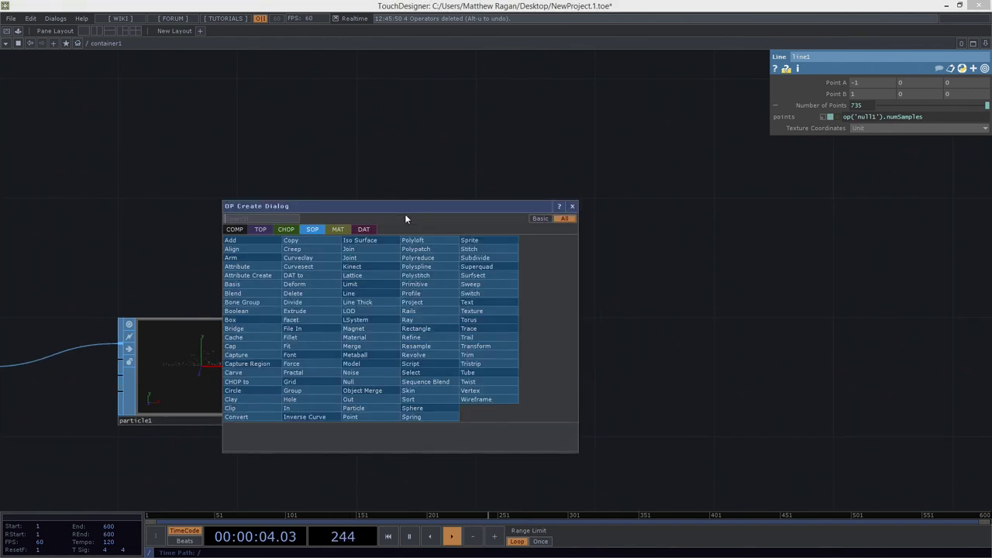
type("ca")
left_click(234, 229)
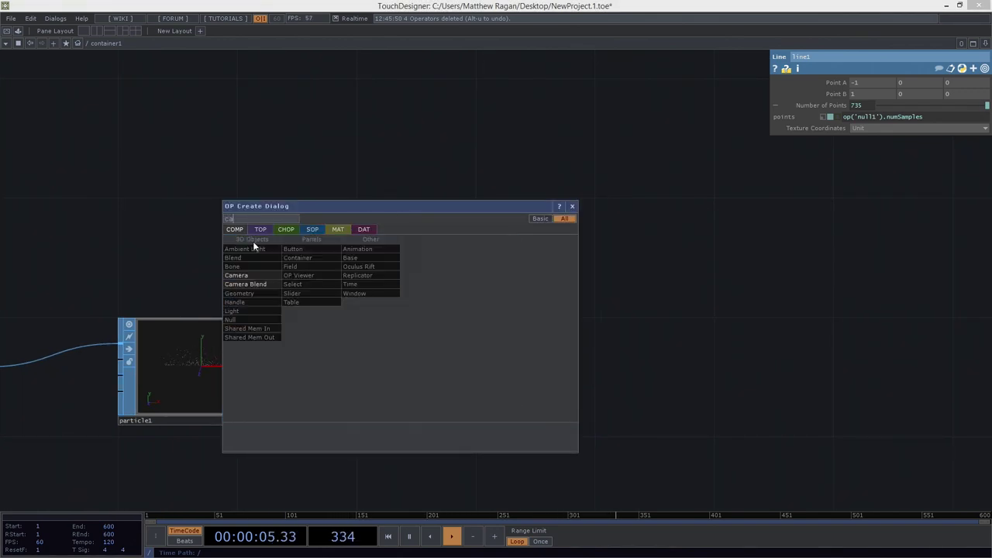
left_click(263, 282)
left_click(418, 211)
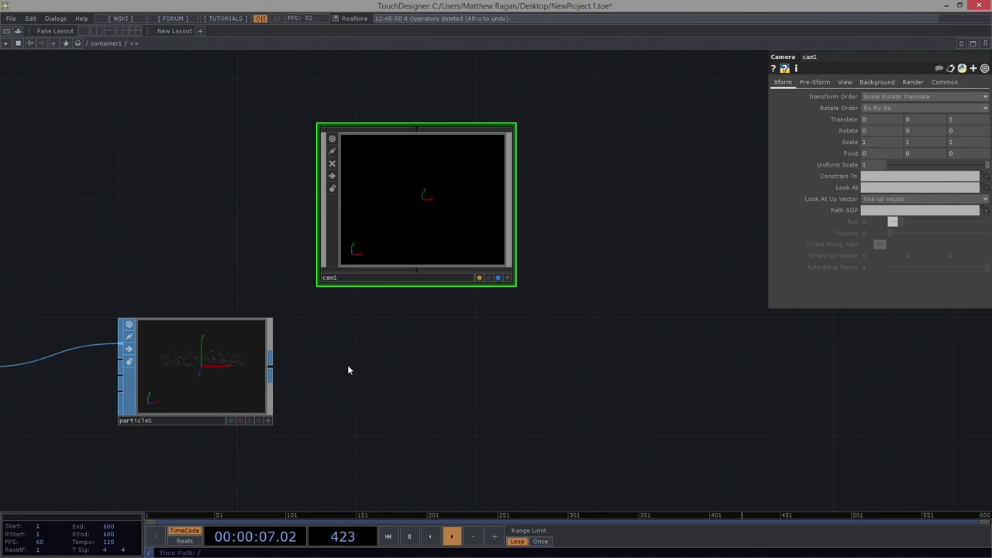
Append a Geometry COMP to the Particle SOP's output, placing it below the camera.
right_click(269, 372)
left_click(275, 271)
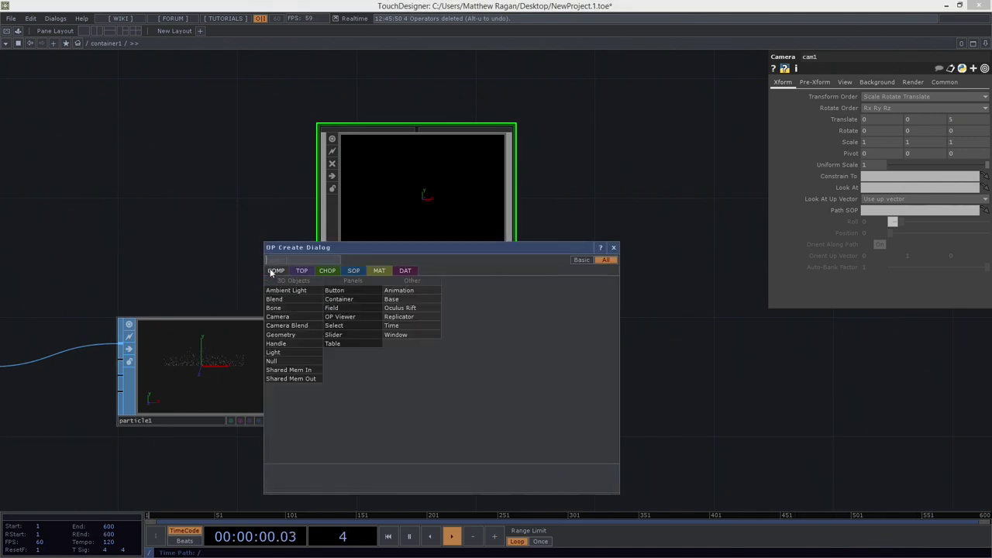
left_click(319, 335)
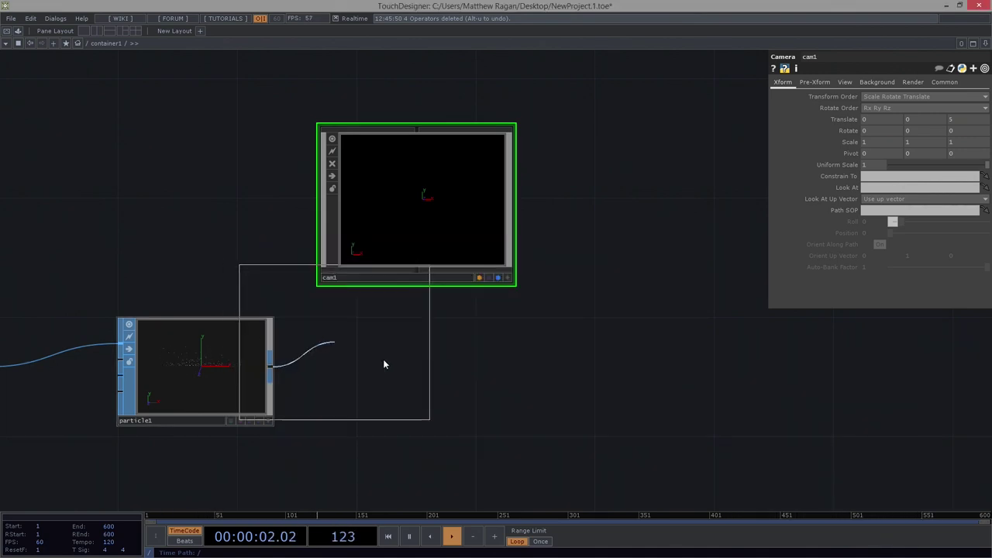
left_click(418, 379)
Add a Render TOP in the empty network area beyond the Camera and Geometry COMPs.
key("Tab")
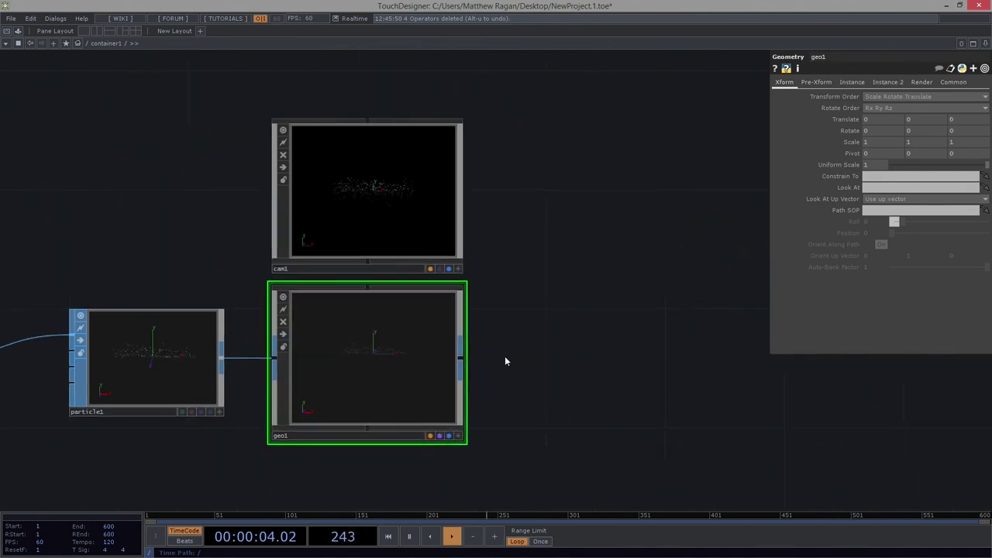
left_click(451, 323)
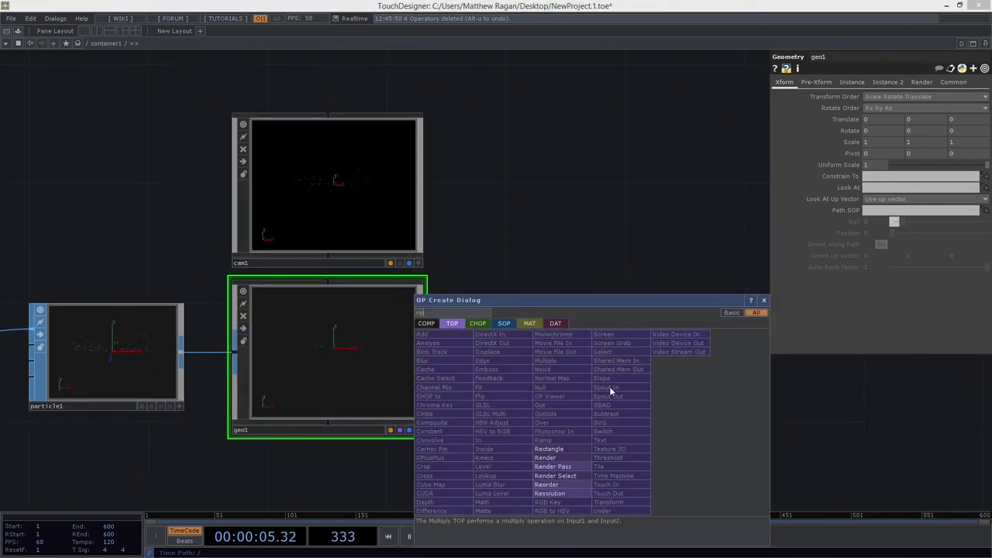
left_click(564, 462)
left_click(601, 345)
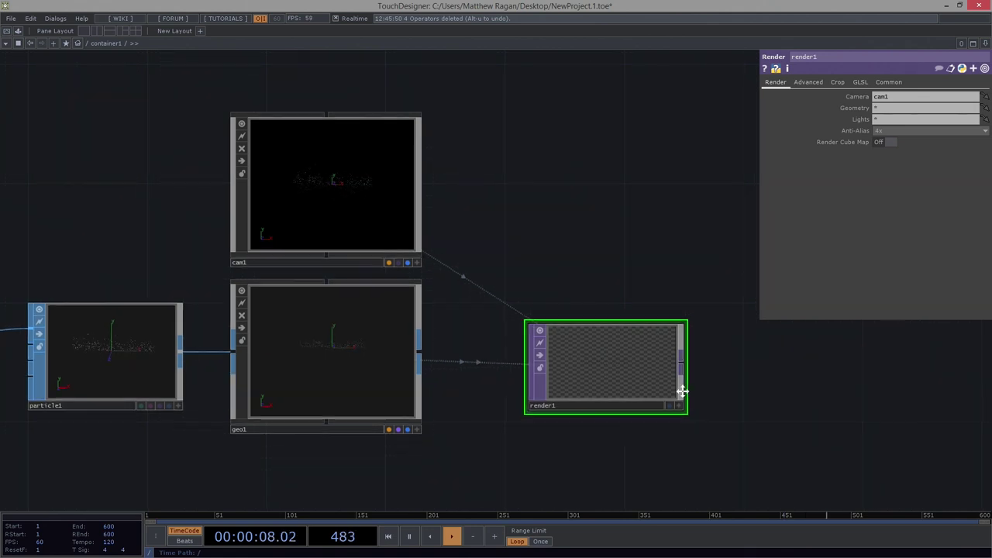
Examine the particles in the Render TOP's viewer and review the operator chain feeding it.
scroll(442, 352, "up", 5)
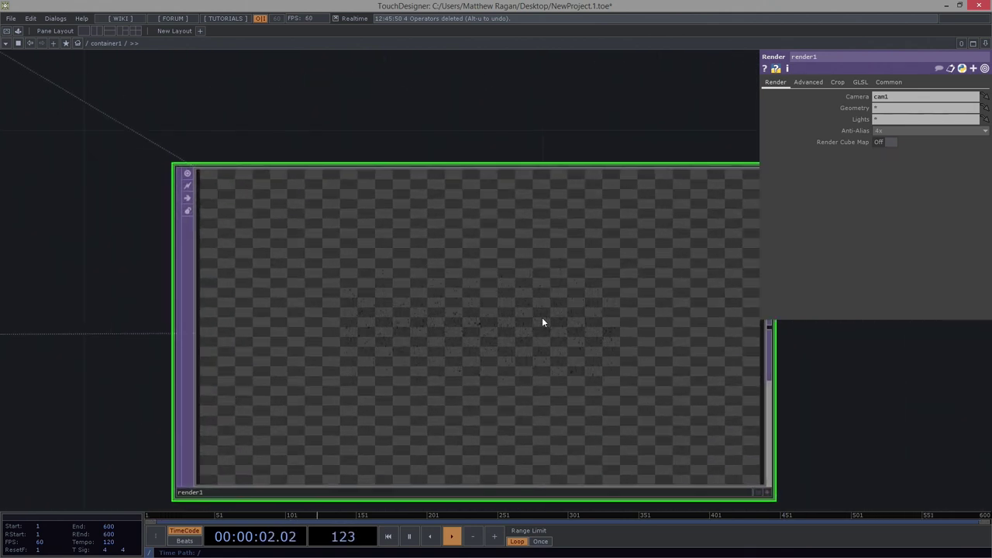
scroll(542, 322, "down", 5)
left_click_drag(430, 333, 447, 334)
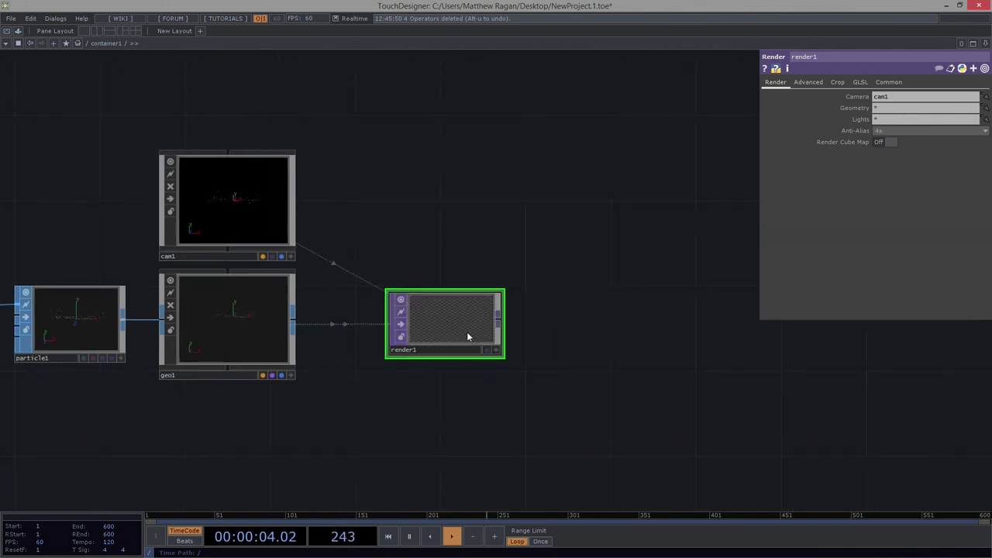
left_click_drag(601, 375, 549, 391)
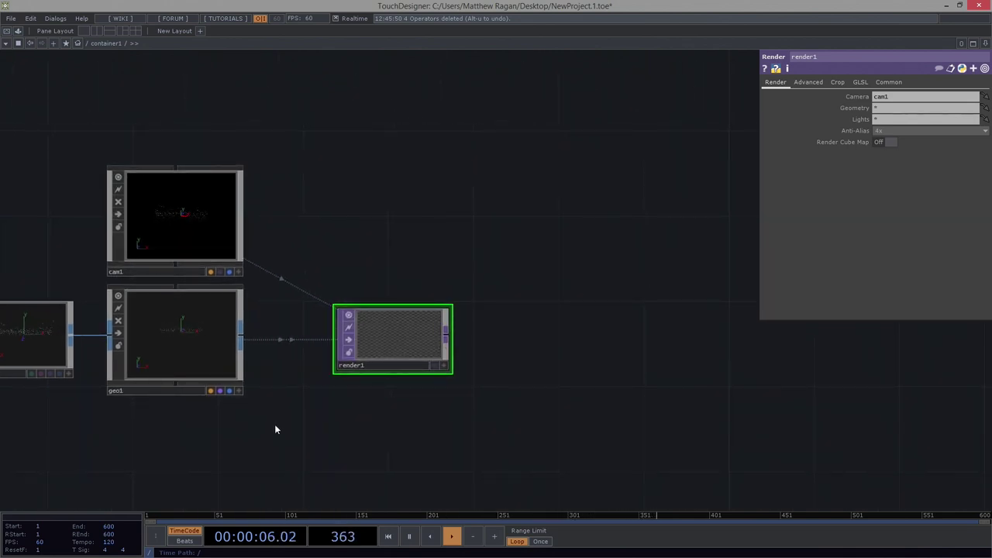
scroll(281, 423, "down", 2)
left_click_drag(286, 419, 430, 348)
scroll(423, 337, "down", 5)
scroll(430, 298, "down", 2)
scroll(513, 294, "up", 4)
left_click_drag(513, 294, 505, 305)
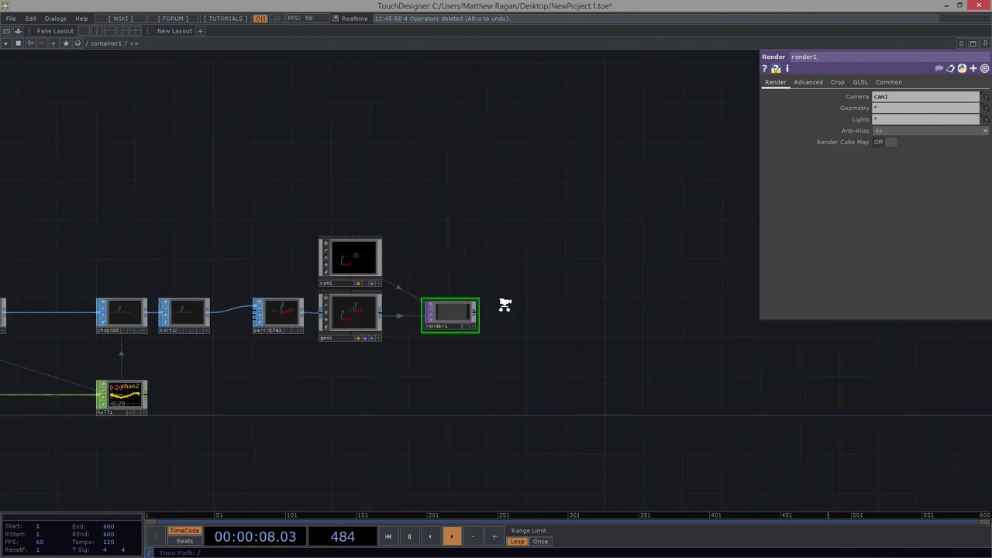
scroll(504, 305, "up", 3)
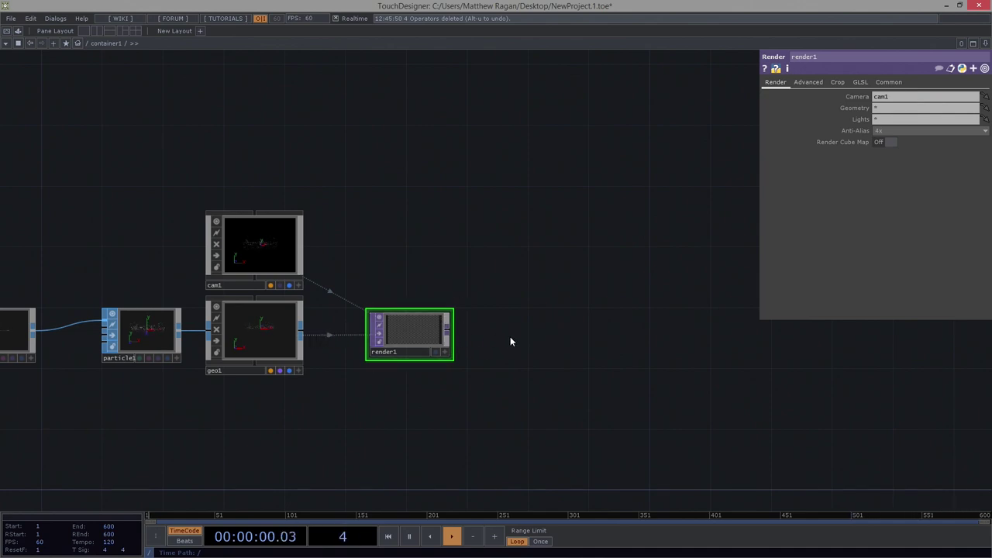
scroll(462, 331, "up", 6)
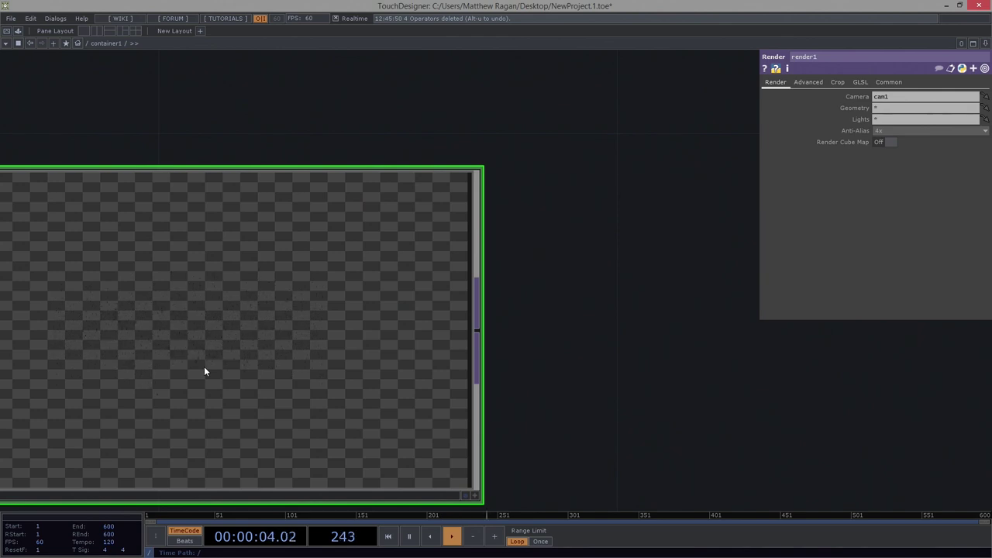
scroll(204, 371, "down", 6)
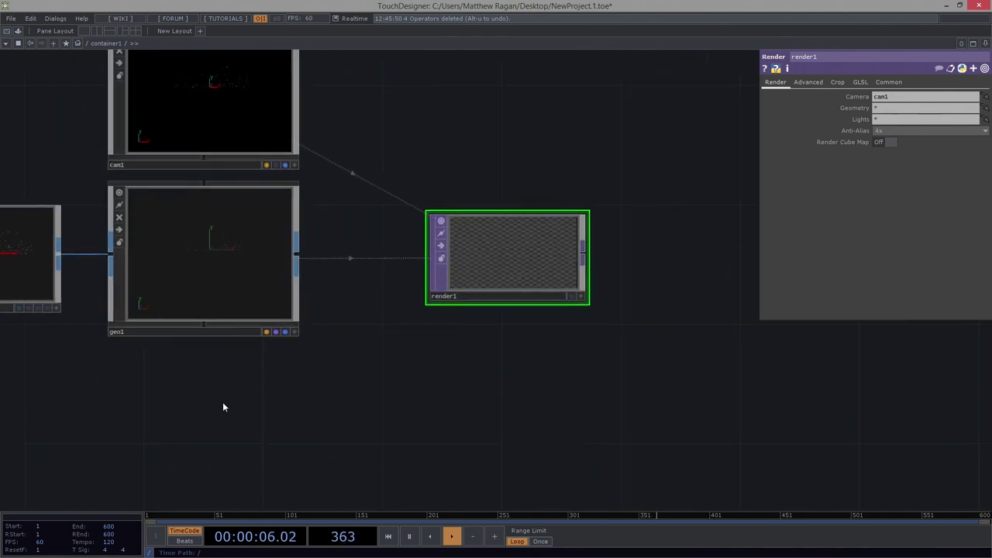
Add a Point Sprite MAT below the Geometry COMP and assign it as the geometry's material.
key("Tab")
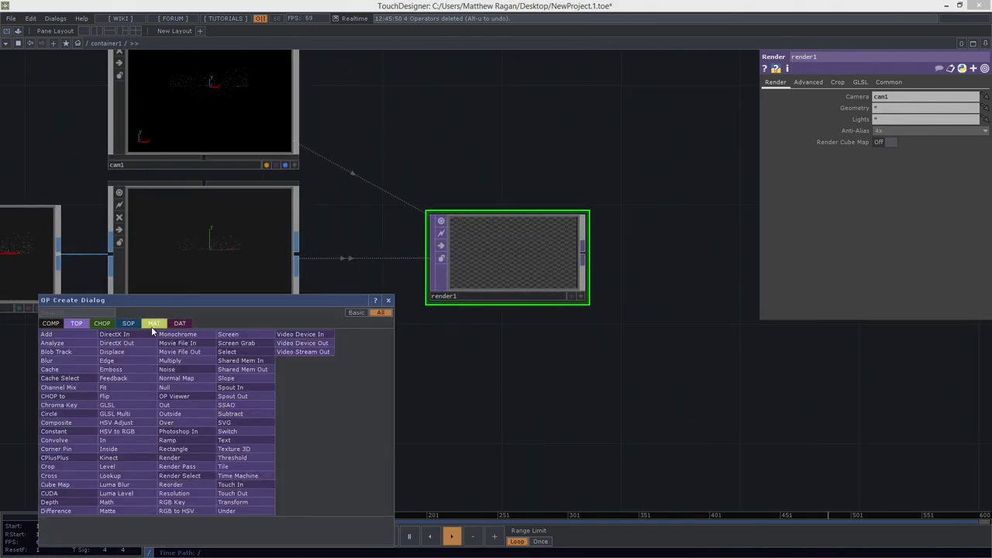
left_click(153, 325)
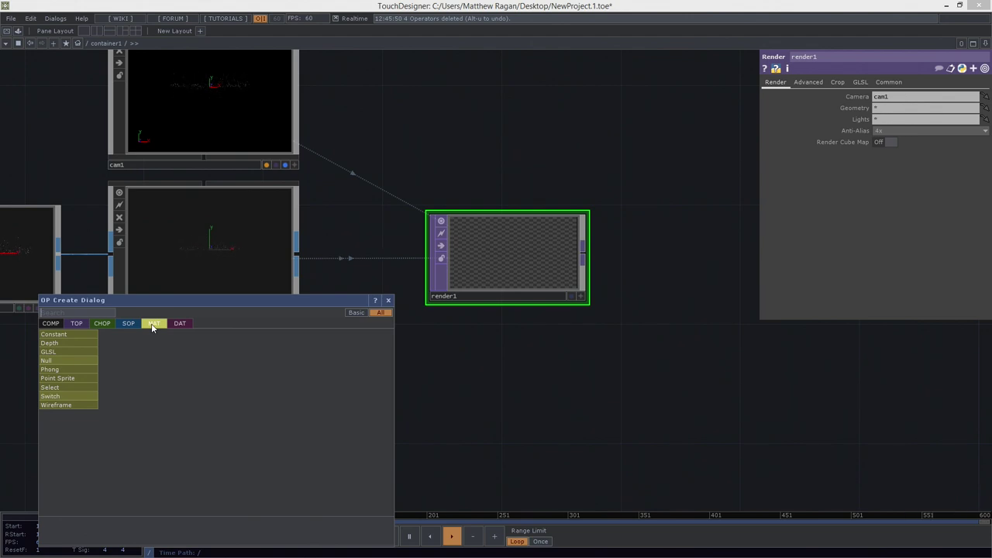
type("poin")
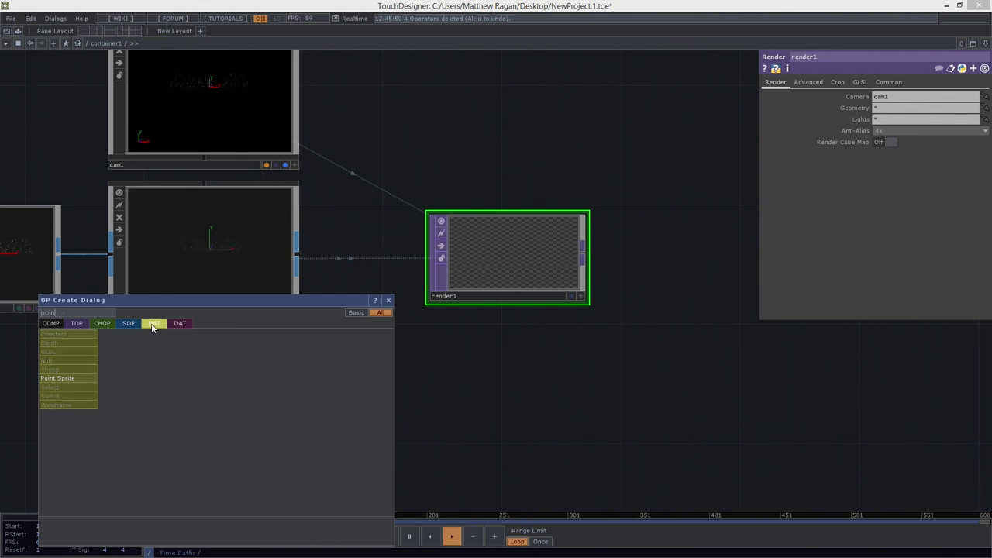
left_click(59, 378)
left_click(177, 428)
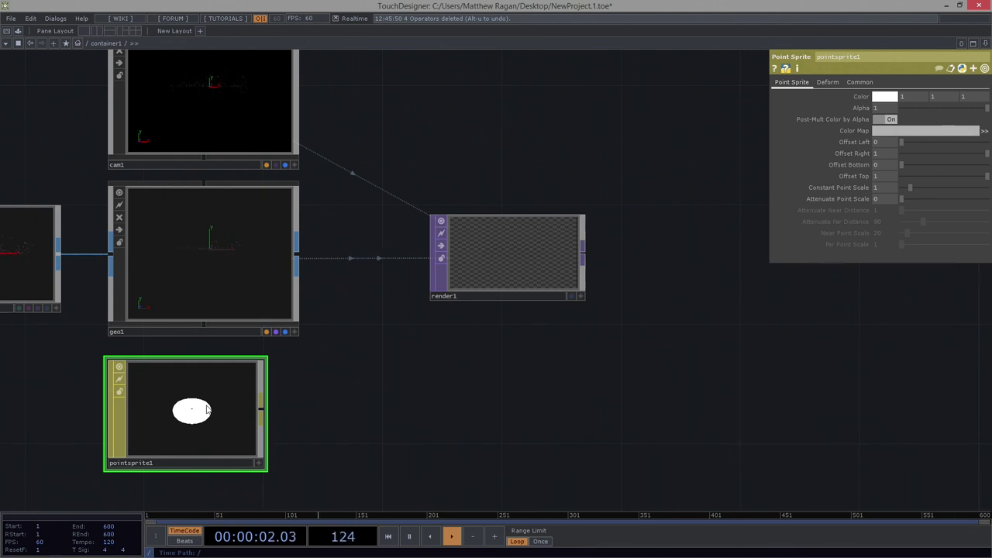
left_click_drag(221, 402, 282, 256)
left_click(308, 258)
Set the Point Sprite MAT's Constant Point Scale to 3.4, Attenuate Point Scale to 0.37 and Attenuate Near Distance to 0.
scroll(488, 243, "up", 6)
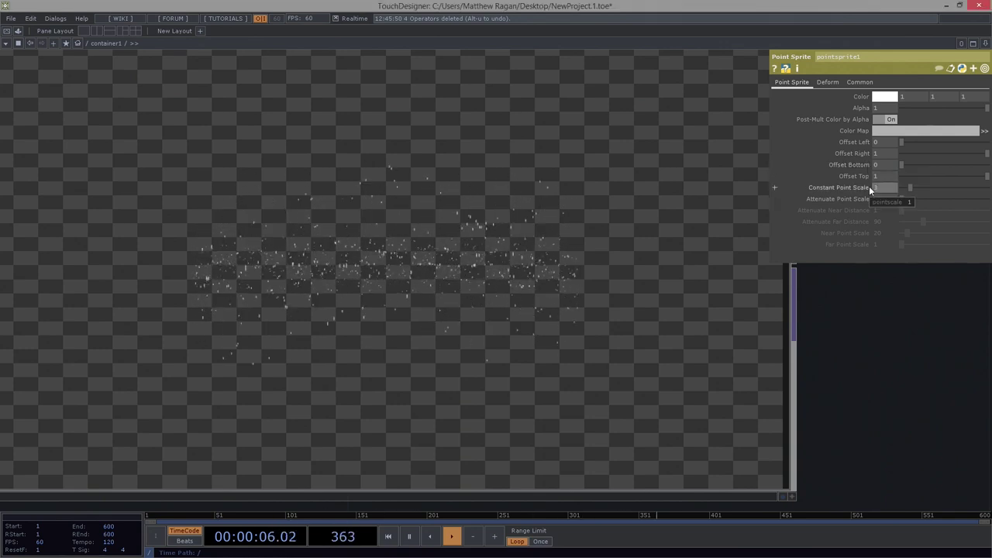
type(".4")
key("Return")
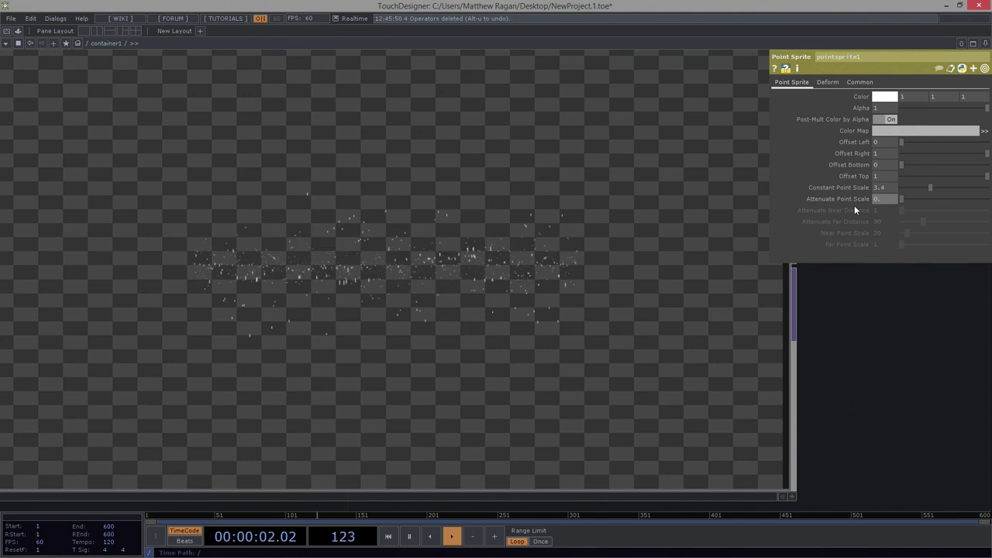
key("Return")
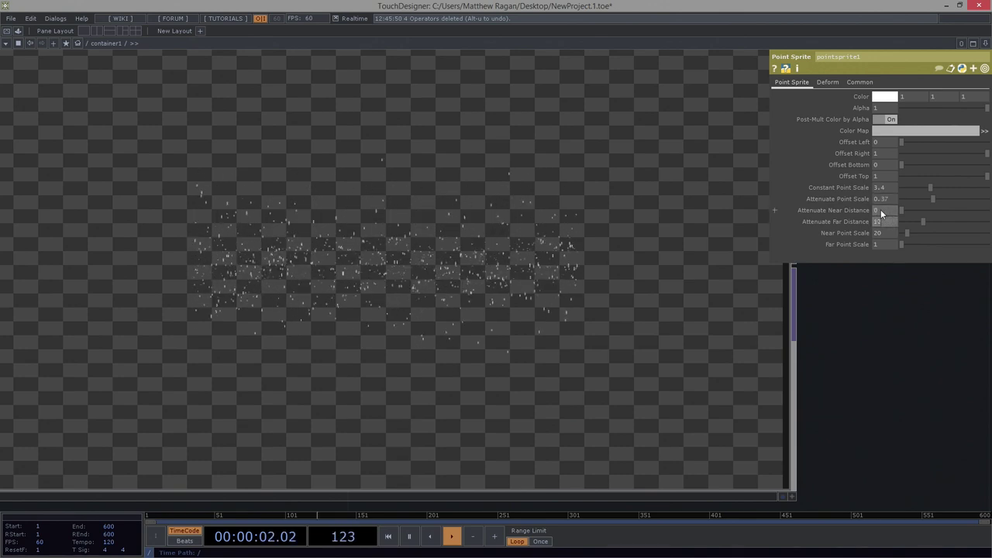
Set the Point Sprite MAT's Attenuate Far Distance to 125 and Near Point Scale to 85.
type("5")
key("Return")
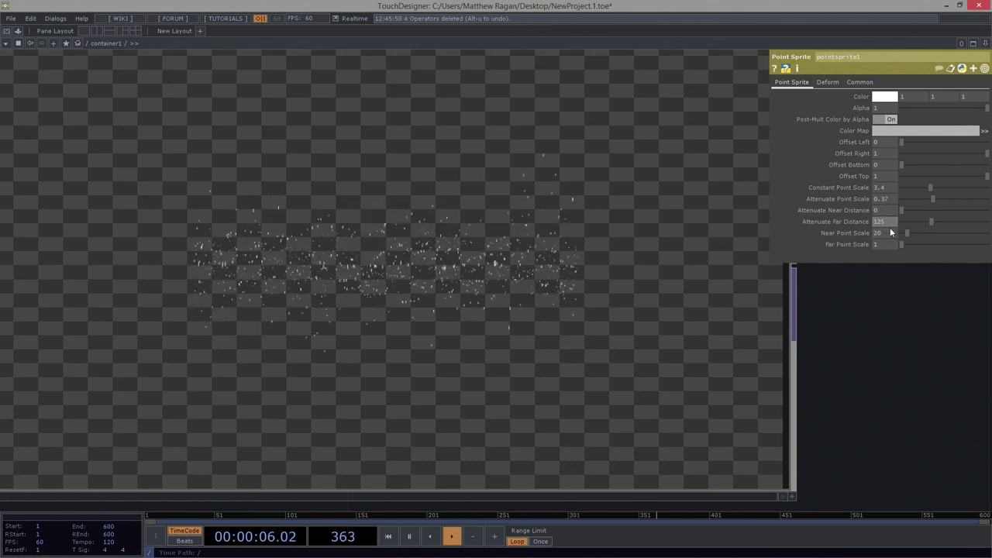
type("85")
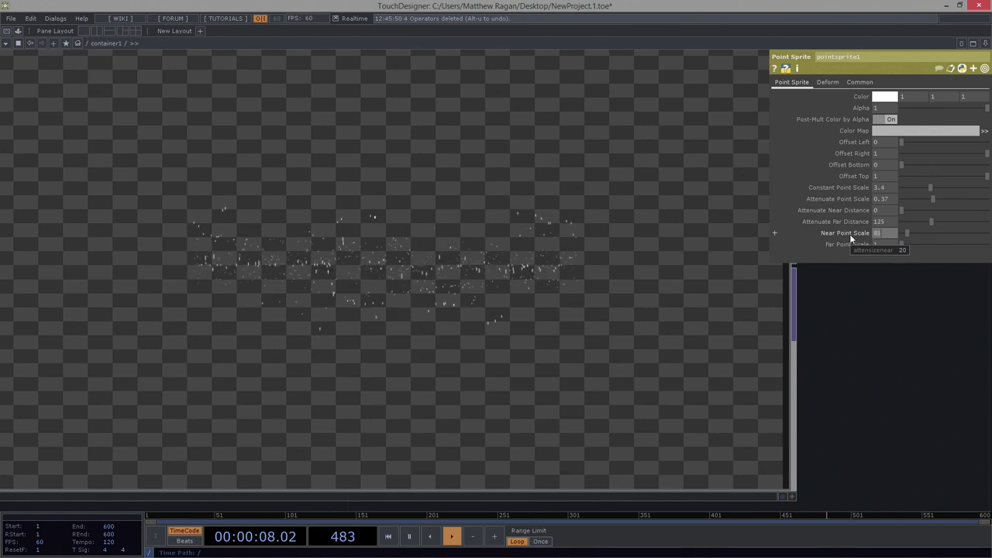
key("Return")
Inspect the point sprite particles up close in the Render TOP and return to the camera and geometry.
left_click(940, 369)
left_click_drag(939, 366, 812, 388)
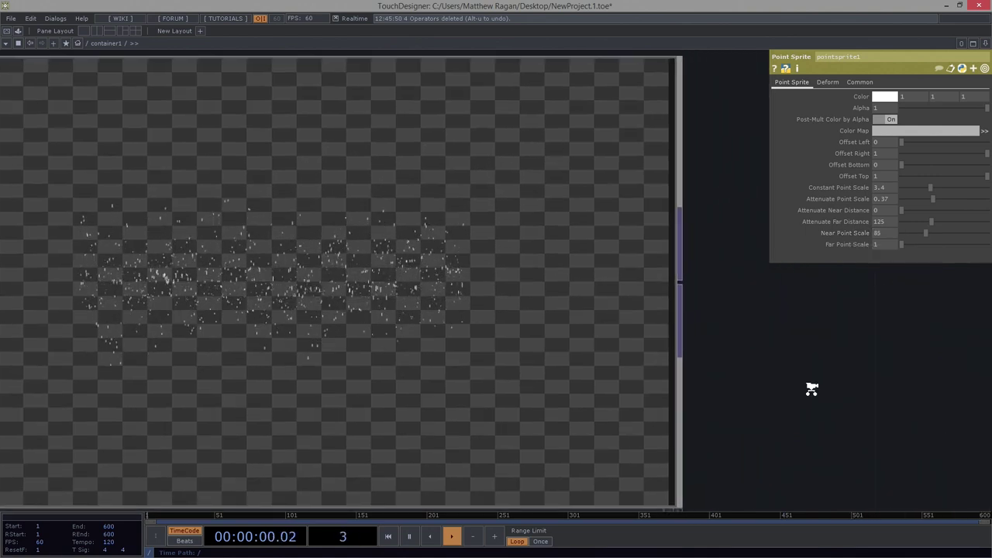
scroll(812, 387, "down", 3)
scroll(608, 362, "up", 3)
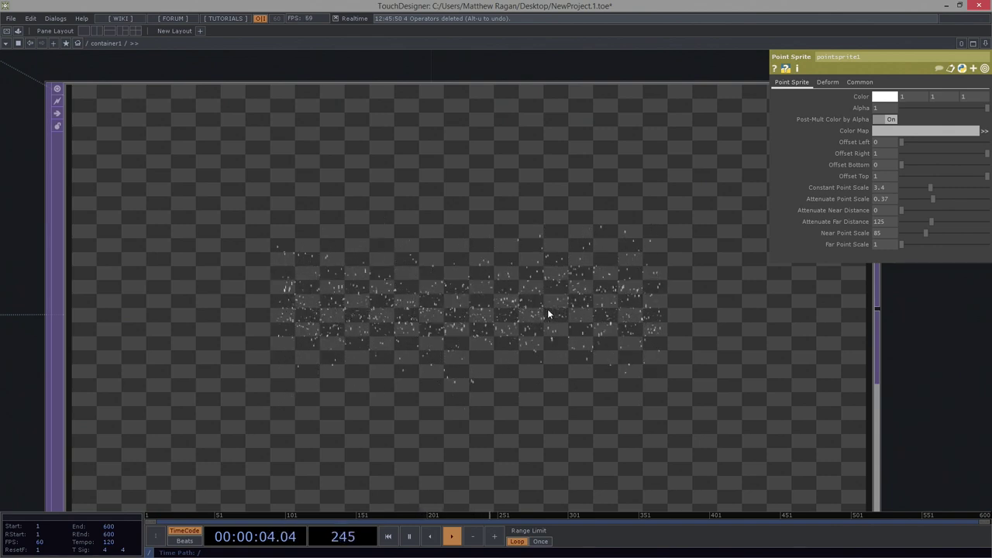
scroll(547, 308, "down", 3)
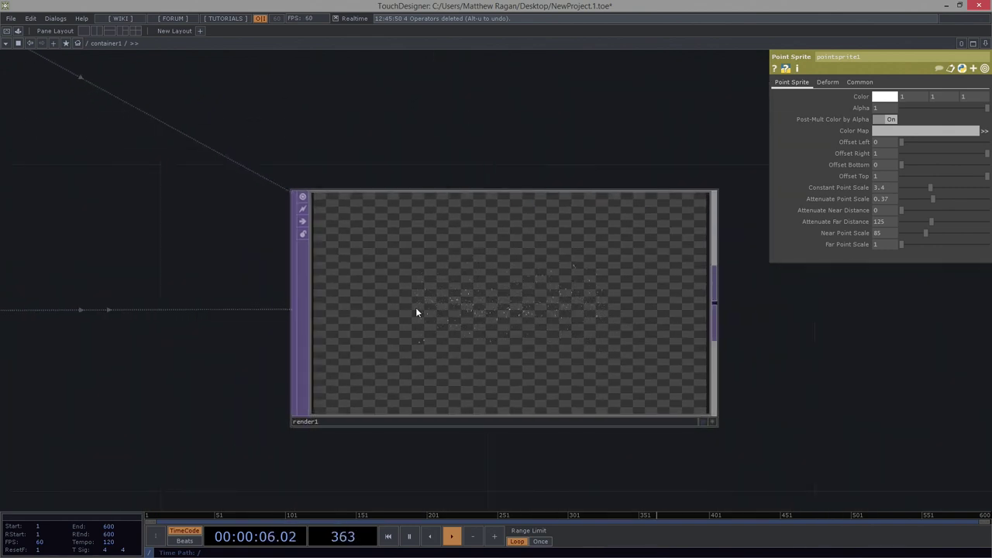
scroll(364, 306, "down", 3)
middle_click_drag(251, 433, 228, 435)
left_click_drag(257, 305, 367, 271)
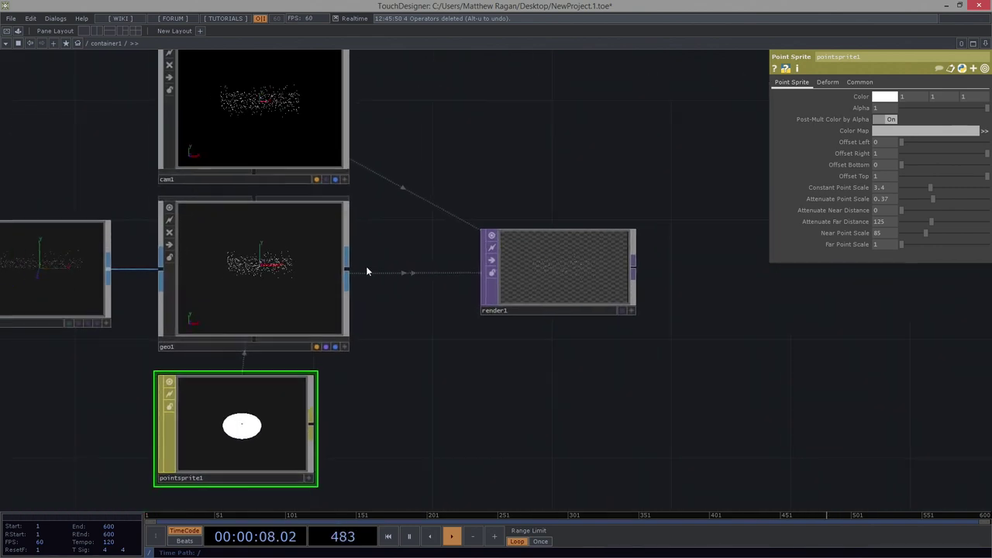
Move the Camera COMP closer to the particles by setting its Z translation to 2.
left_click(245, 142)
left_click_drag(629, 329, 425, 347)
middle_click_drag(422, 348, 606, 231)
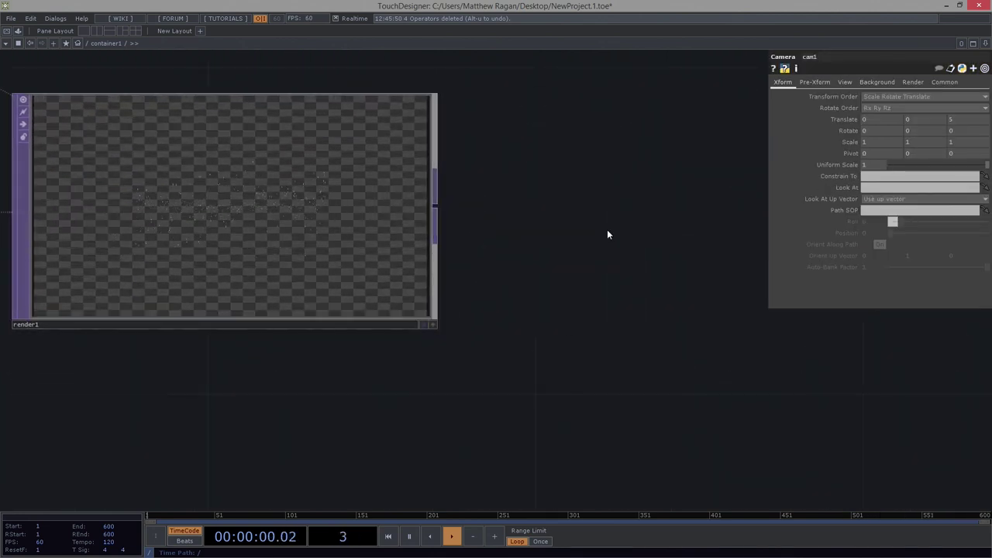
left_click_drag(451, 128, 539, 214)
middle_click_drag(951, 119, 957, 106)
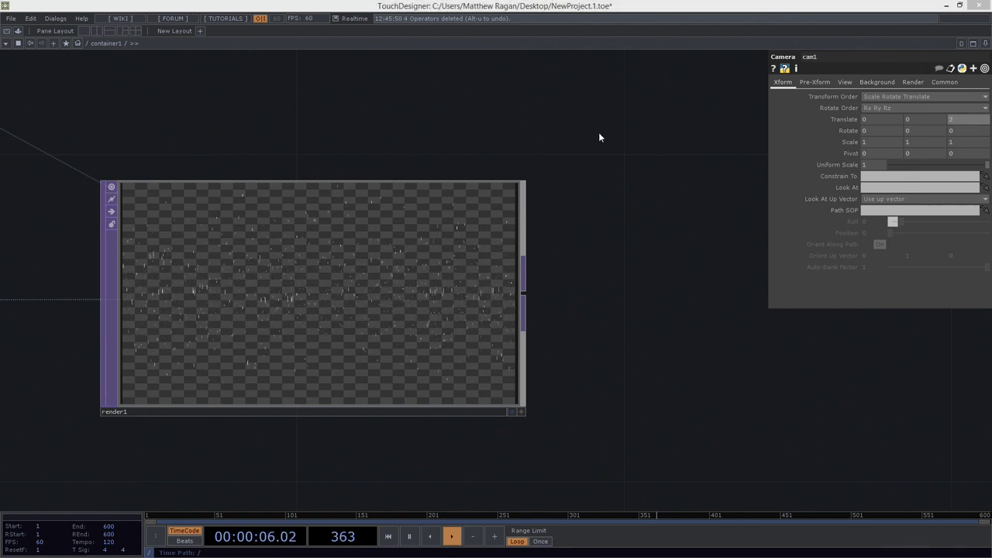
Set the Camera COMP's Z translation to 2.4 while checking the framing in the Render TOP.
left_click(514, 195)
left_click_drag(205, 105, 581, 168)
middle_click_drag(581, 168, 341, 225)
left_click(259, 86)
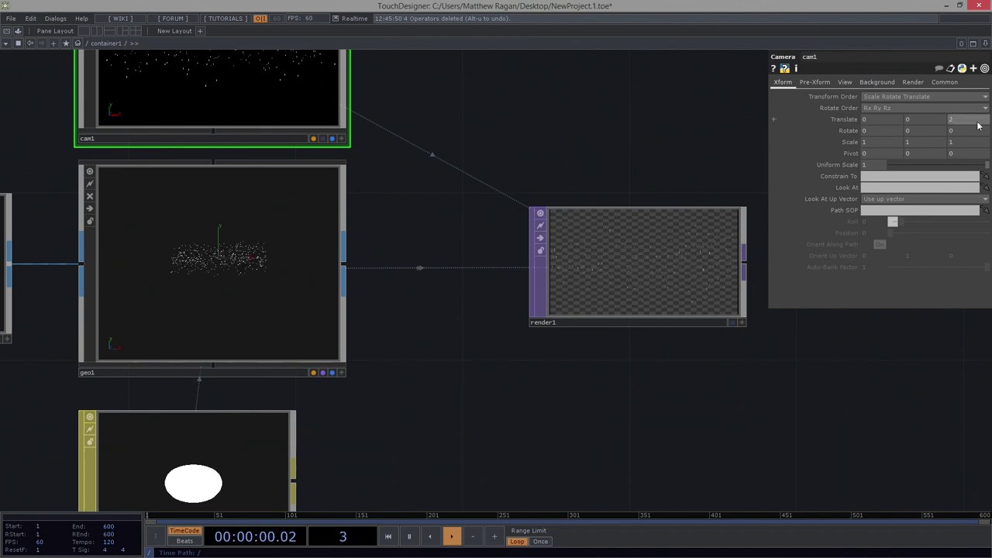
left_click_drag(691, 276, 444, 262)
scroll(444, 262, "up", 5)
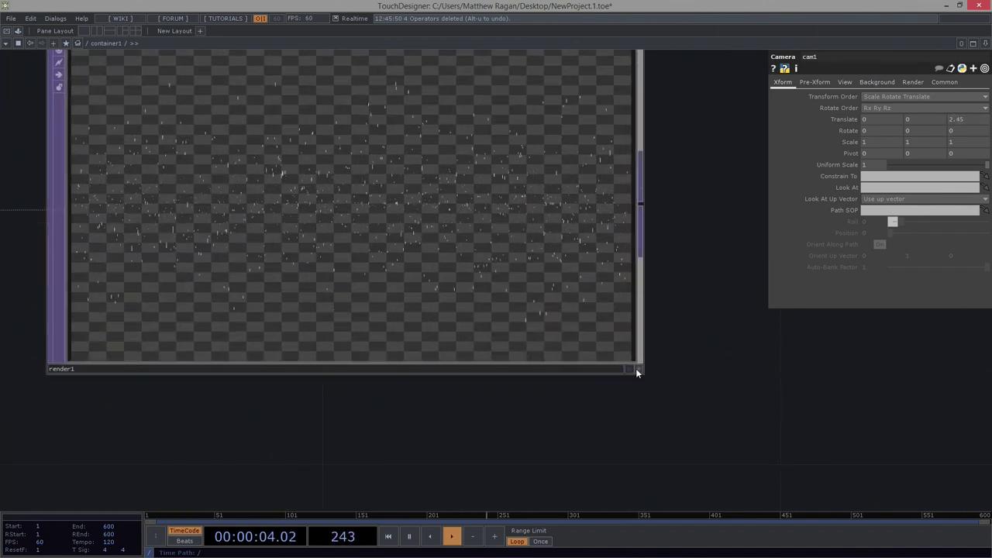
middle_click_drag(968, 119, 967, 118)
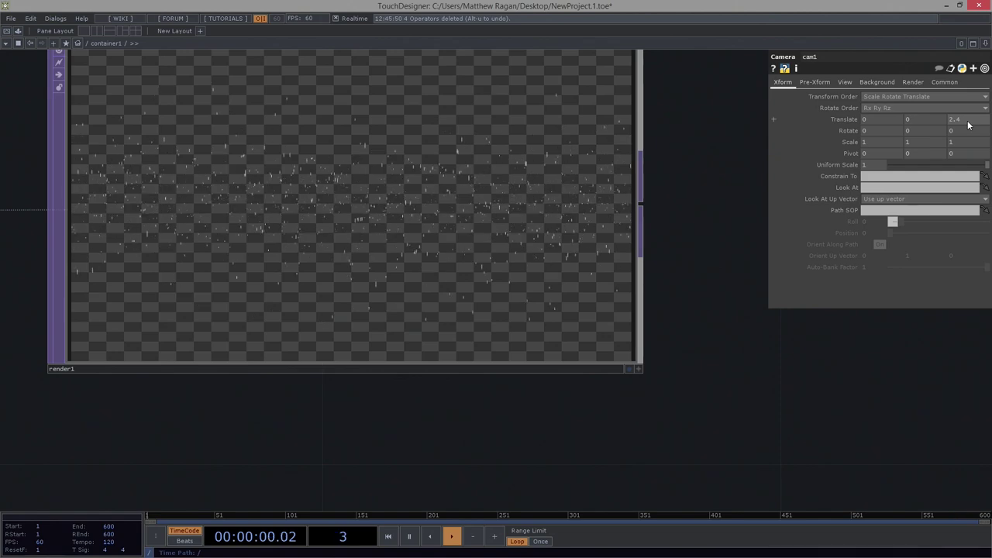
Check the reframed particles in the Render TOP and display its output as the network background.
left_click_drag(707, 169, 708, 207)
scroll(405, 248, "down", 3)
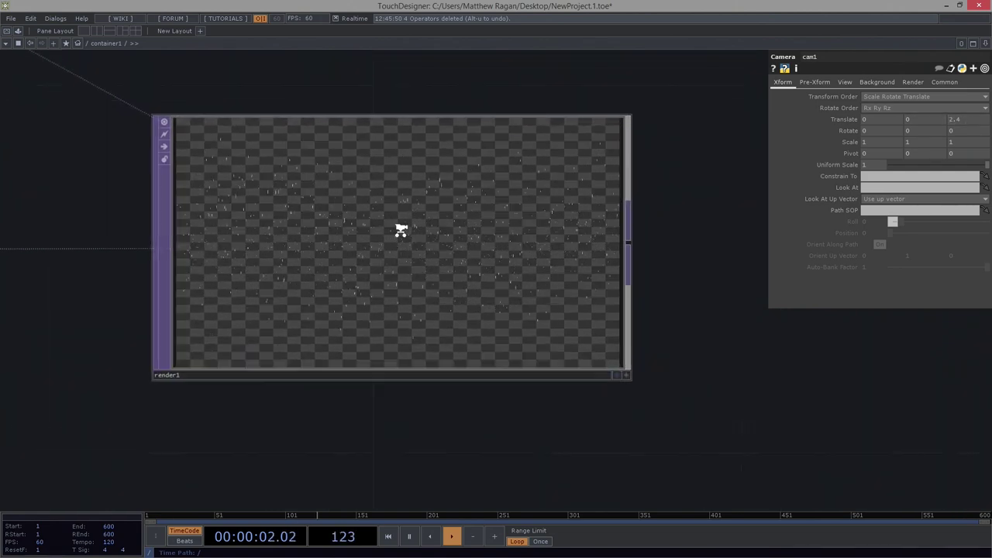
scroll(400, 230, "up", 3)
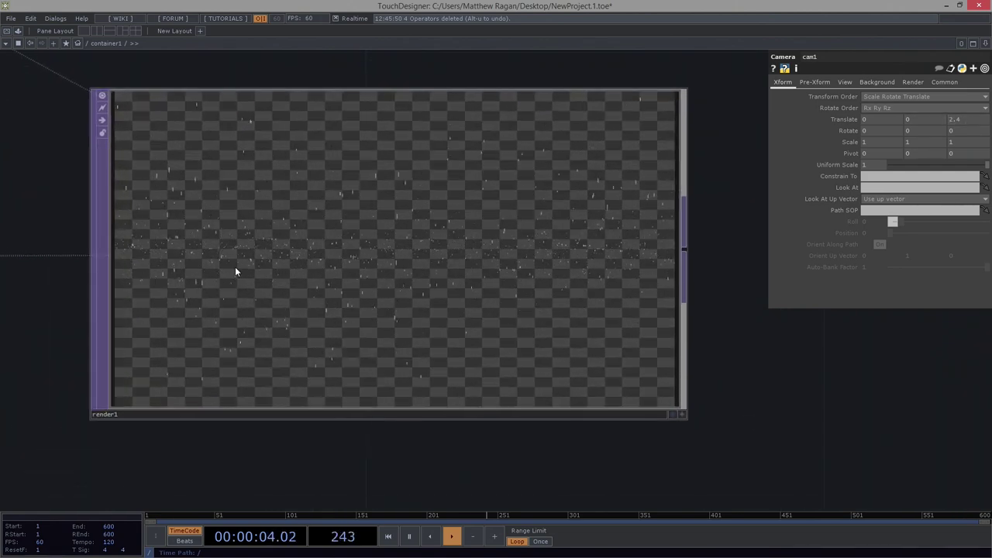
scroll(235, 269, "down", 3)
left_click_drag(204, 402, 534, 357)
scroll(116, 463, "down", 3)
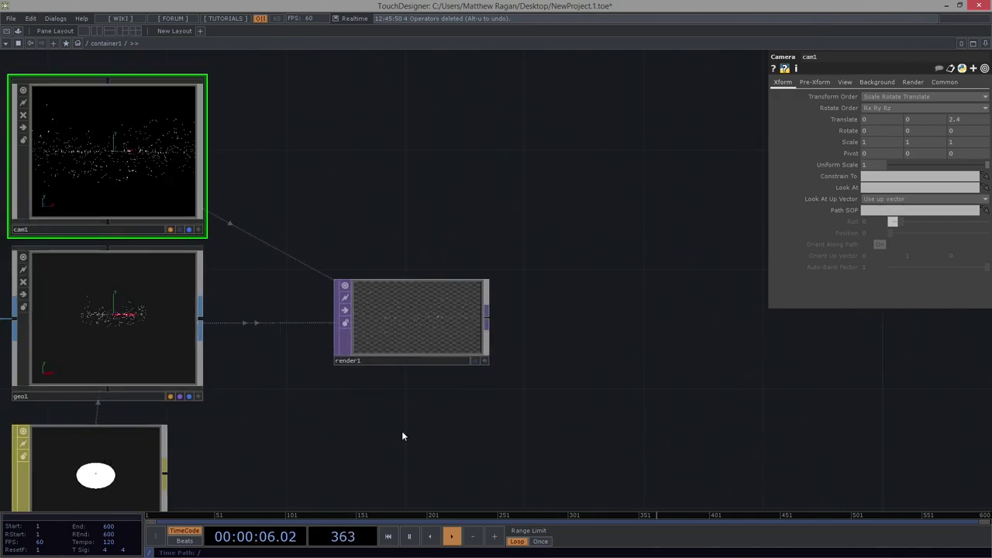
left_click(474, 361)
Set the Particle SOP's Particle Type to Render as Point Sprites.
left_click_drag(344, 415, 896, 347)
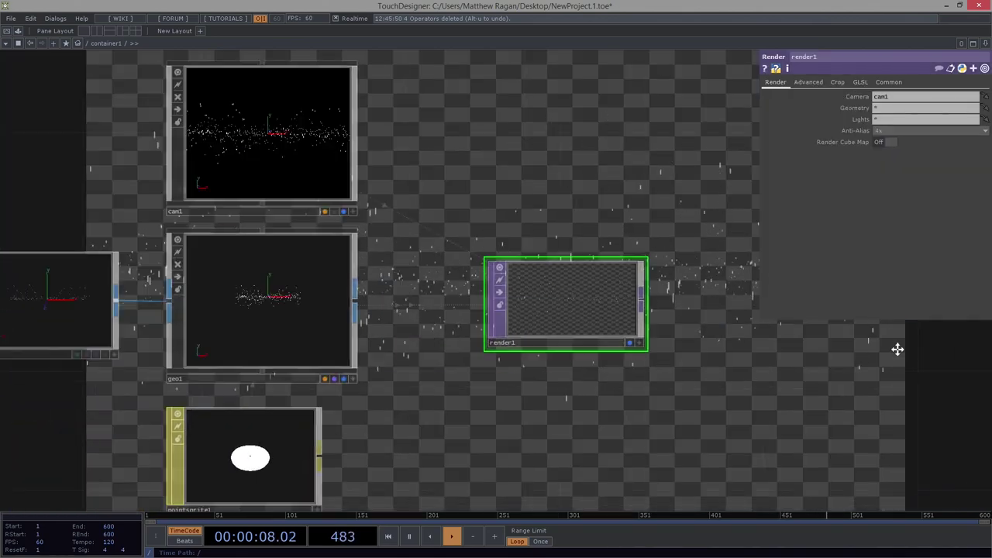
left_click_drag(246, 392, 366, 392)
right_click_drag(608, 151, 596, 329)
left_click_drag(600, 363, 408, 371)
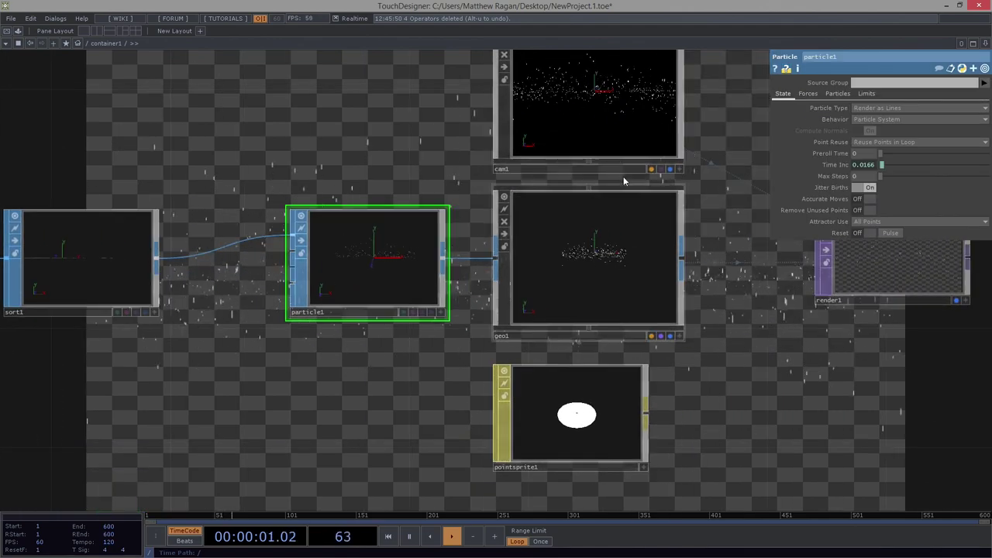
left_click(885, 108)
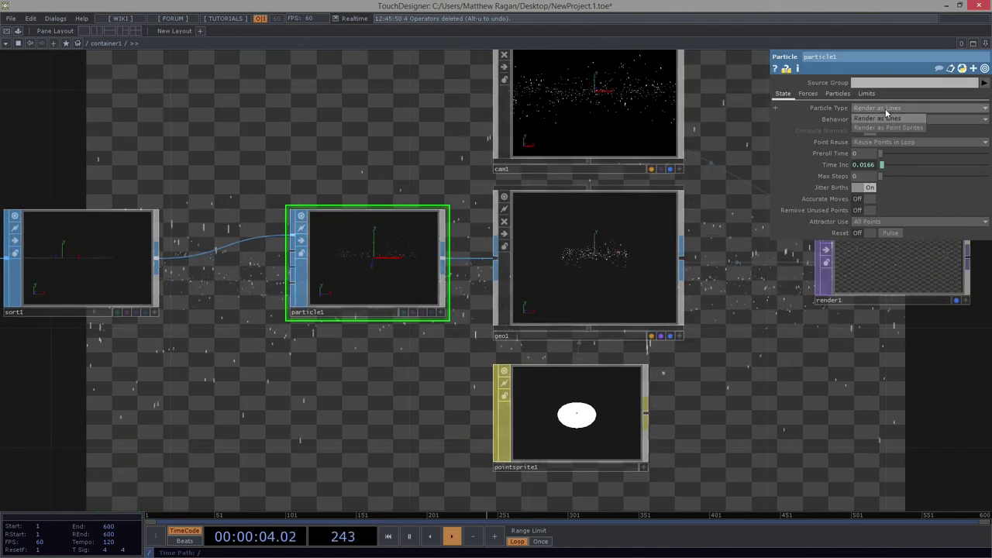
left_click(890, 124)
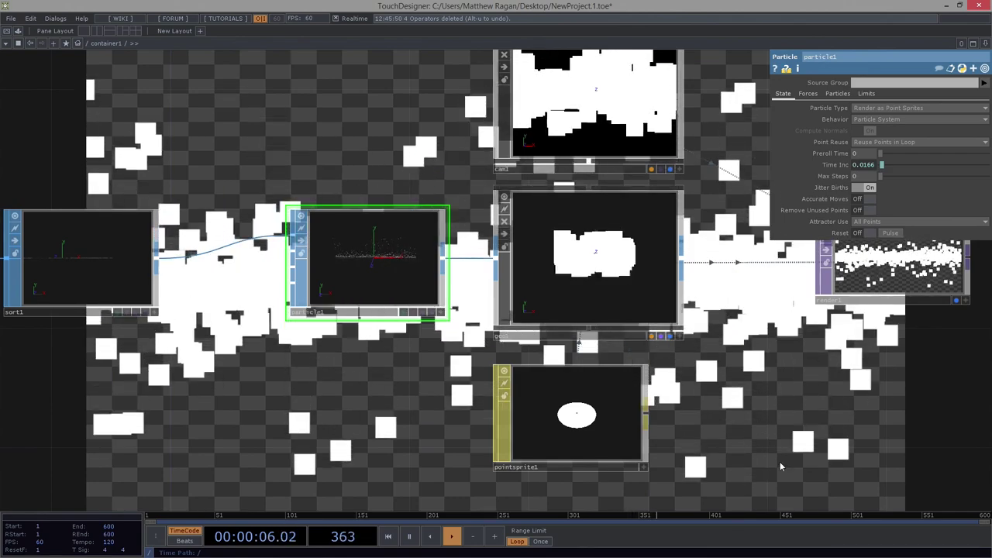
Add a Ramp TOP below the Point Sprite material and assign it as the material's Color Map.
left_click_drag(860, 415, 387, 449)
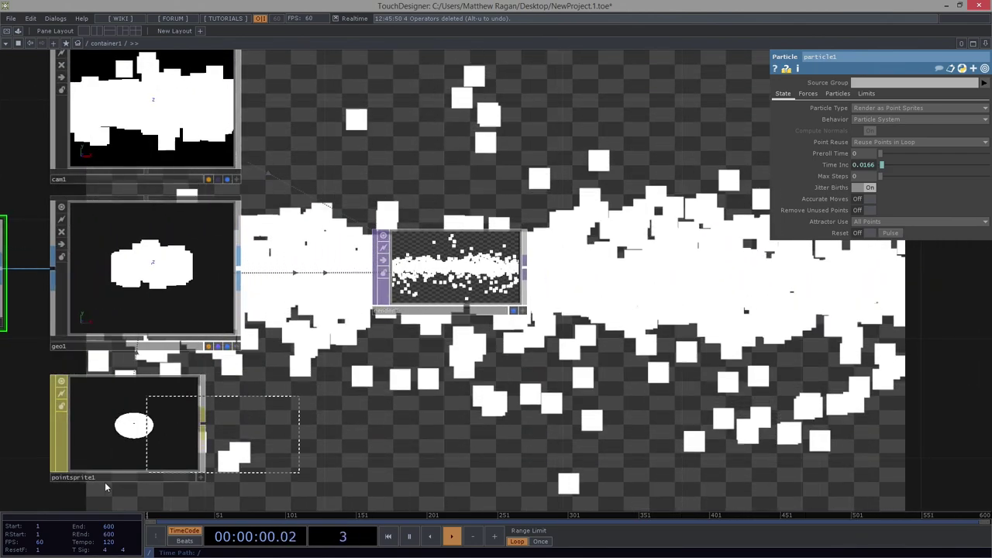
left_click(105, 472)
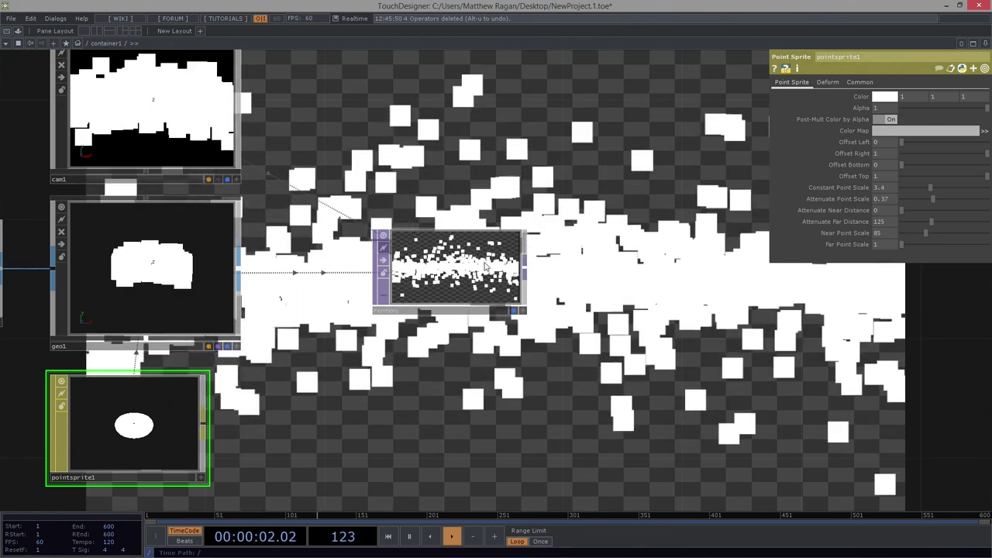
left_click_drag(339, 442, 426, 382)
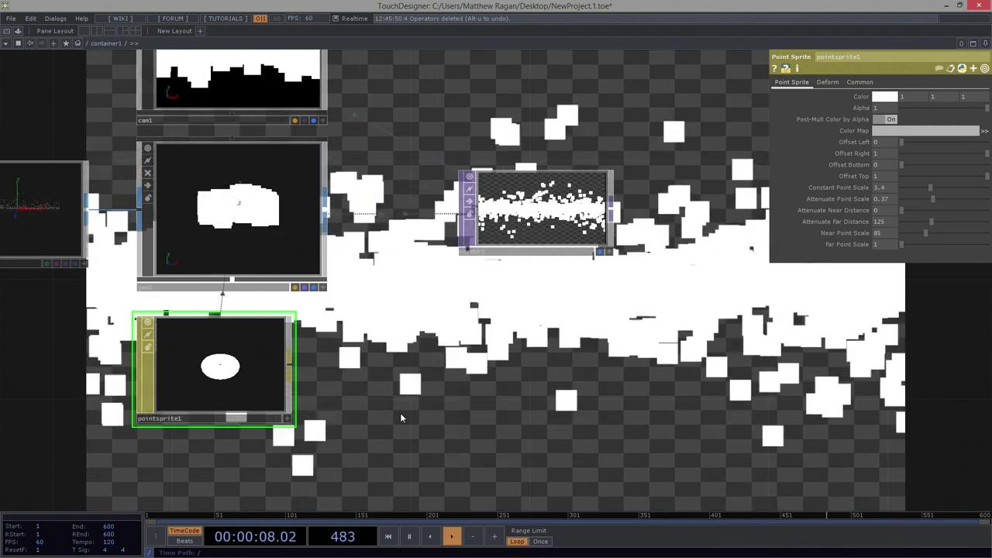
left_click_drag(392, 451, 392, 329)
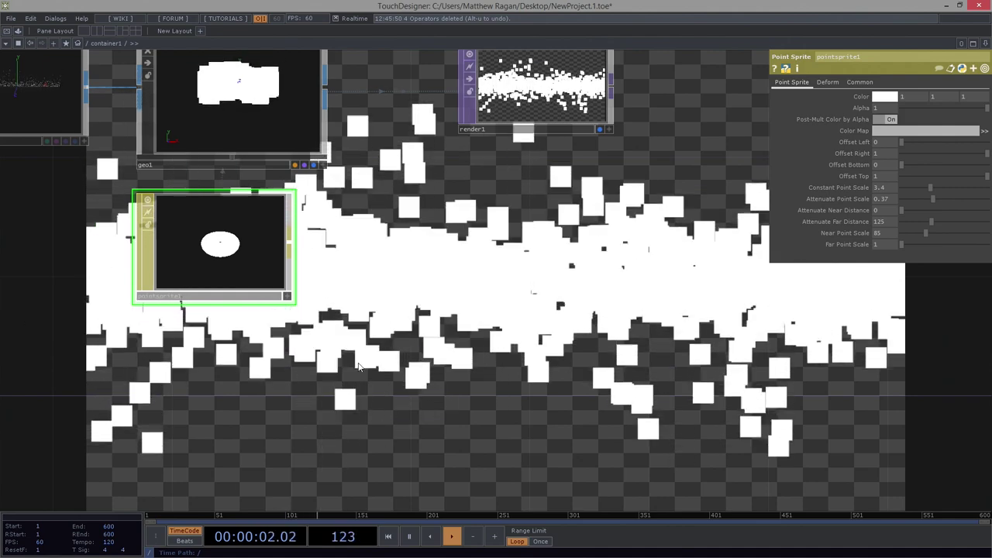
key("Tab")
left_click(201, 323)
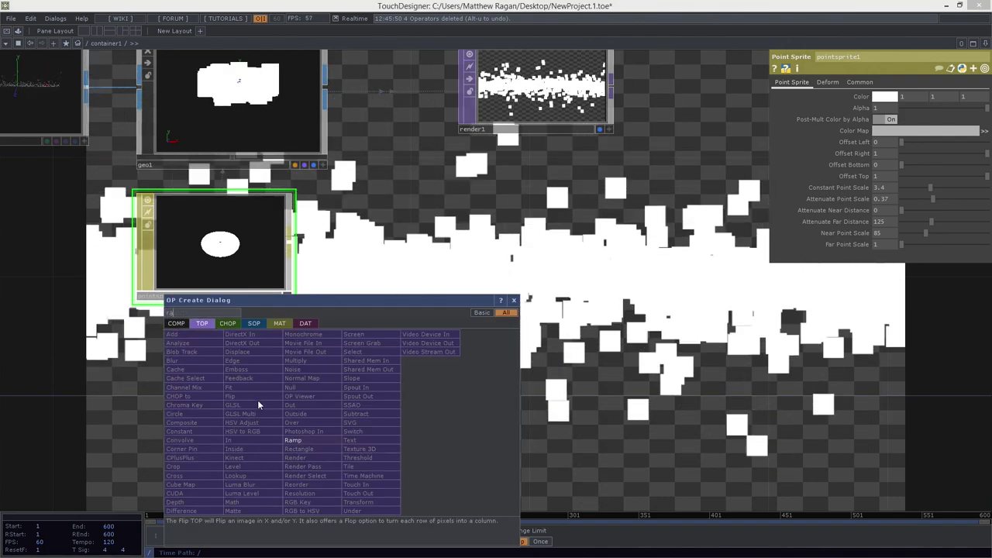
left_click(310, 439)
left_click(213, 389)
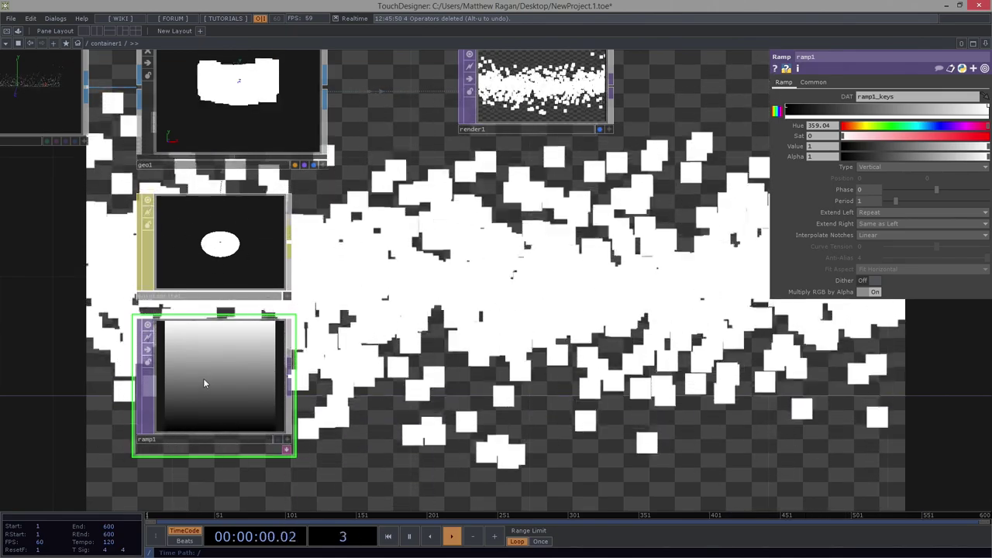
left_click_drag(203, 378, 195, 236)
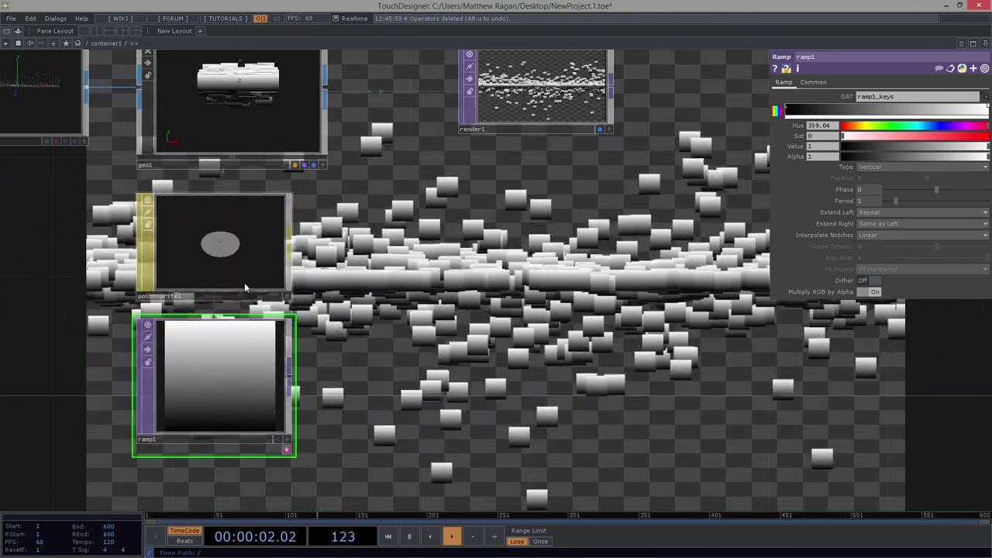
Set the Ramp TOP's Type to Circular and its Period to 1.71.
left_click_drag(447, 385, 390, 423)
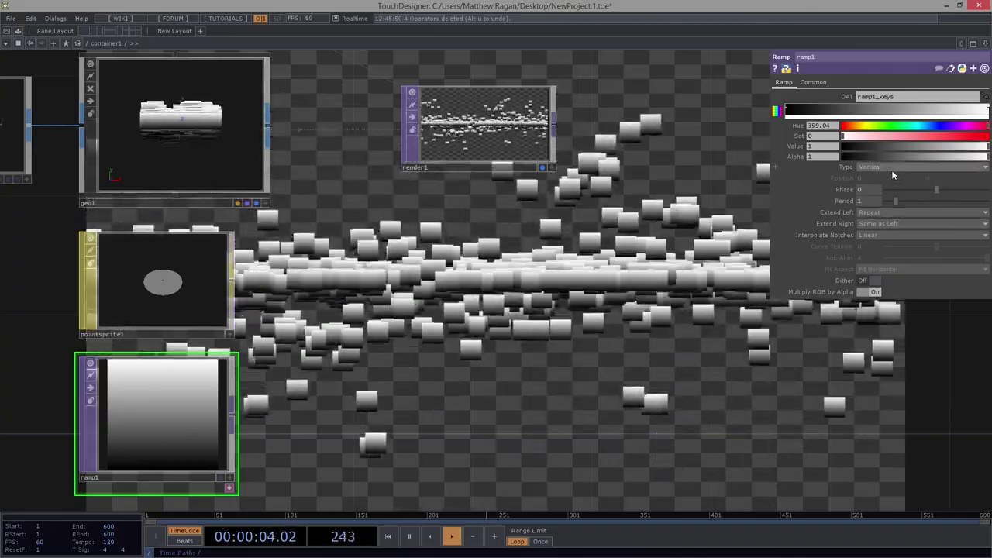
left_click(891, 167)
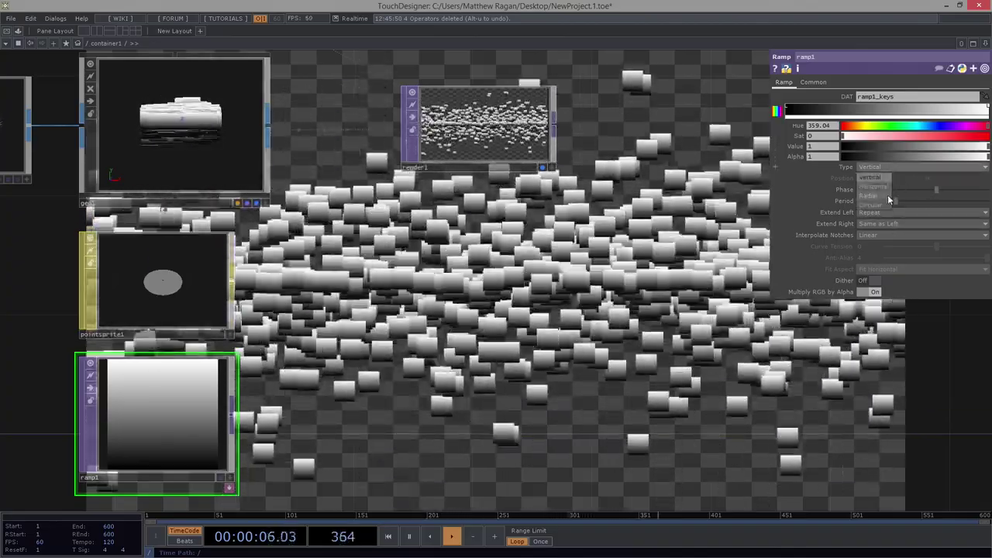
left_click(877, 206)
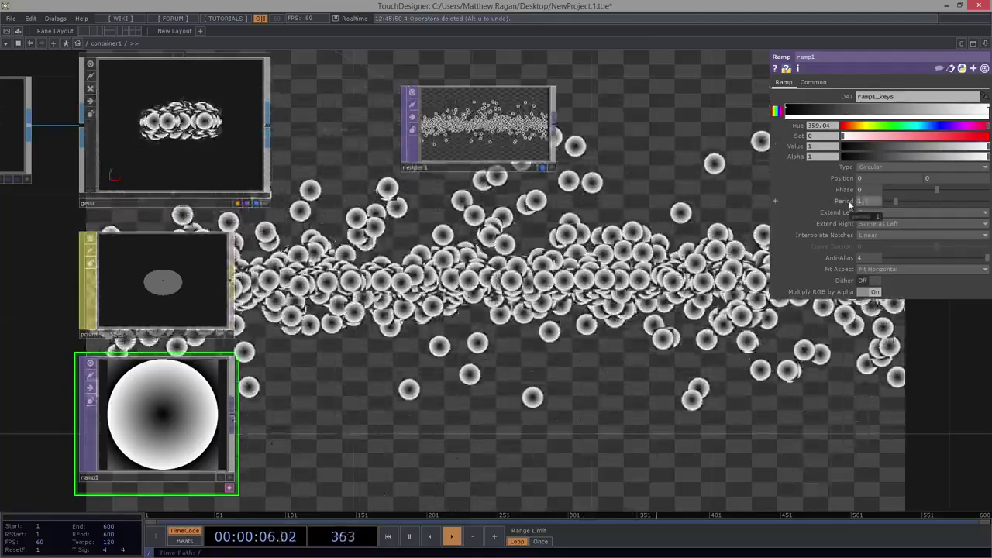
scroll(850, 205, "up", 5)
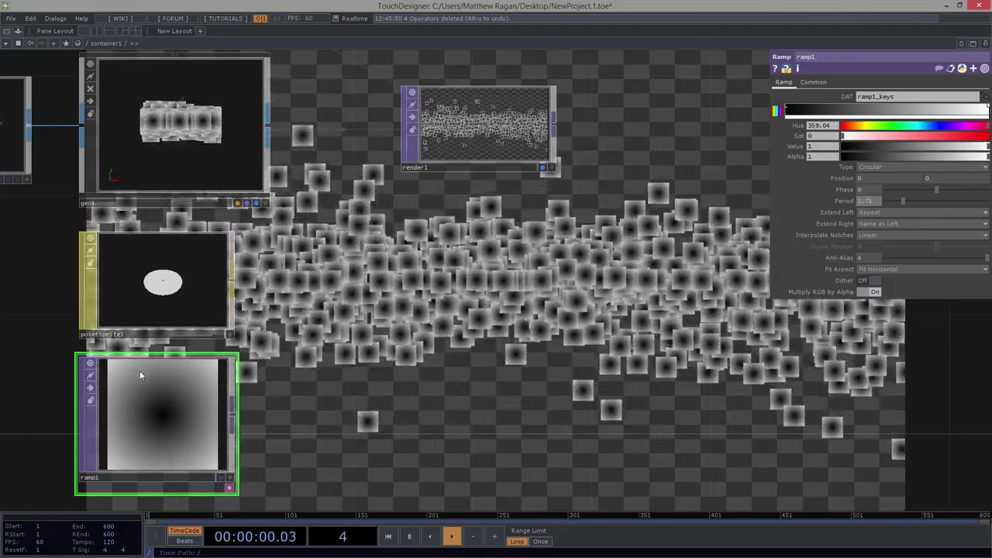
Add a grey key near the middle of the ramp and set the end key's Value and Alpha to 0.
left_click(984, 110)
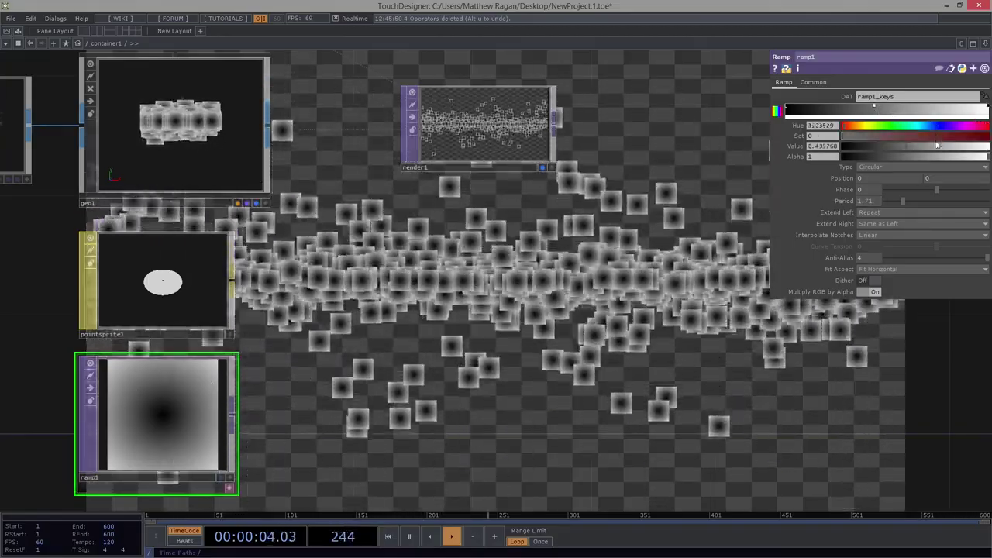
left_click(986, 147)
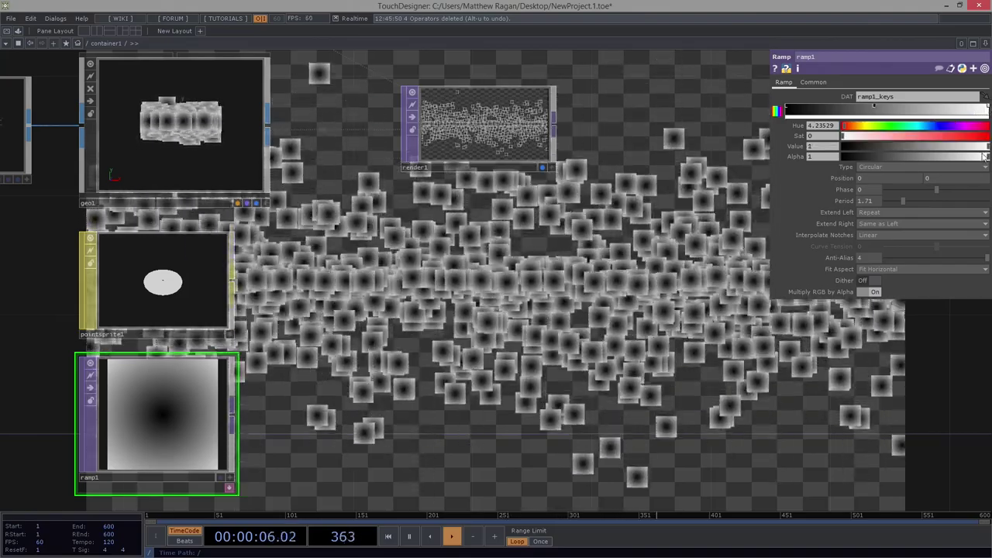
left_click_drag(987, 147, 880, 145)
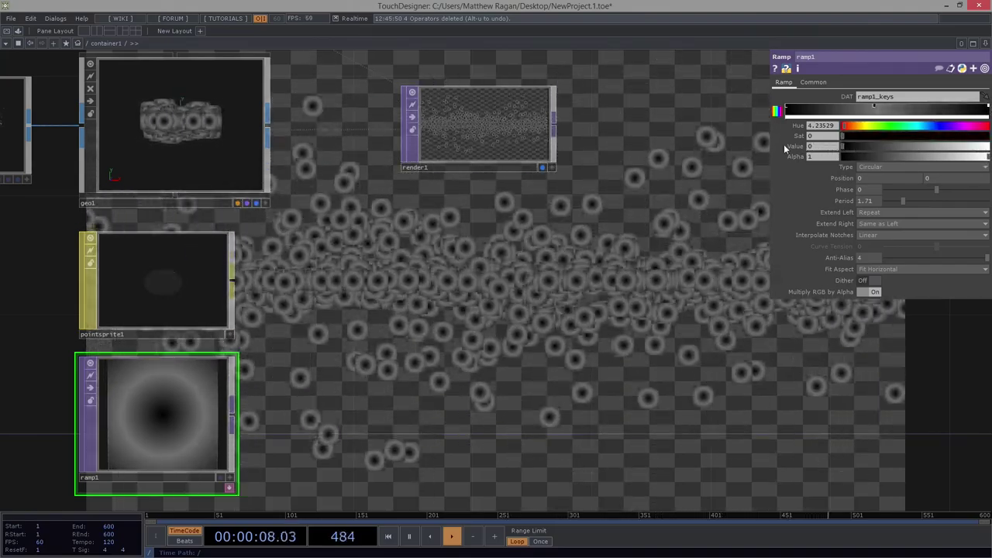
left_click_drag(984, 161, 800, 162)
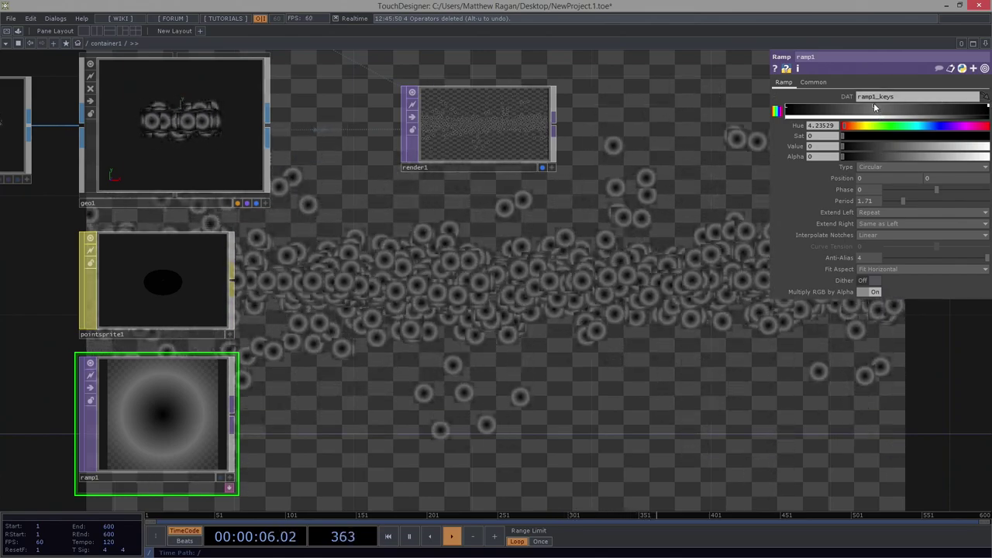
Shift the ramp's grey key toward the start and add a key with Value 0 and Alpha 0 between it and the end key.
left_click_drag(874, 105, 843, 105)
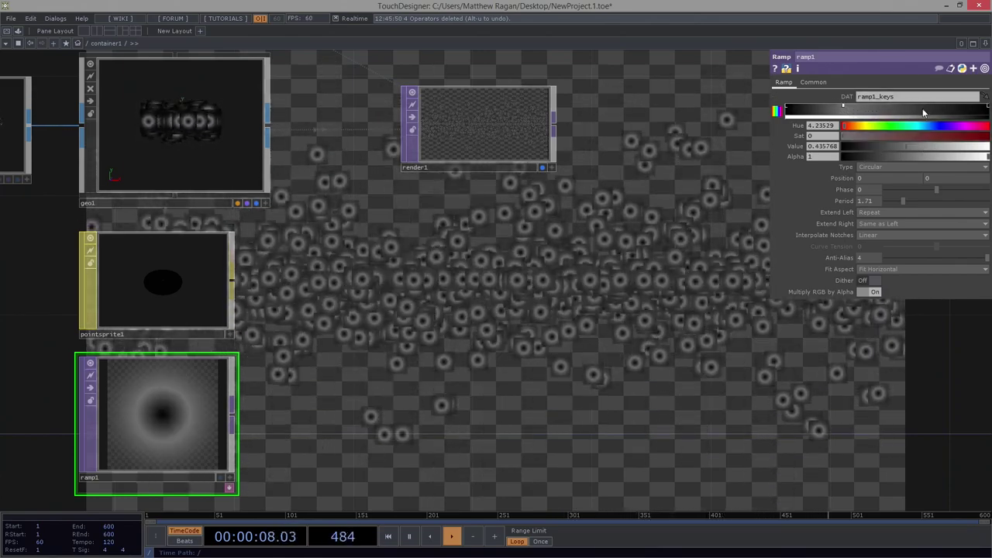
left_click(922, 107)
left_click_drag(874, 148, 821, 147)
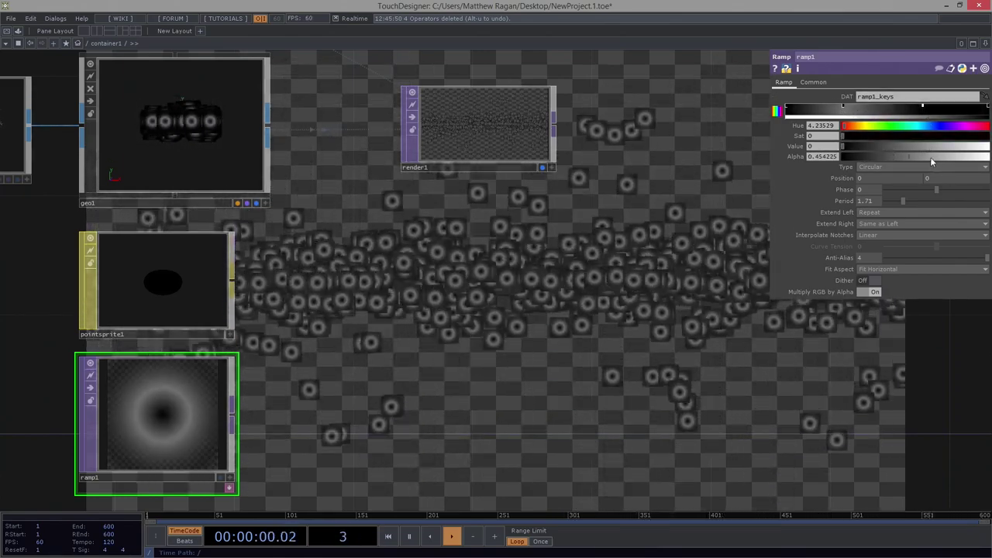
left_click_drag(931, 157, 800, 158)
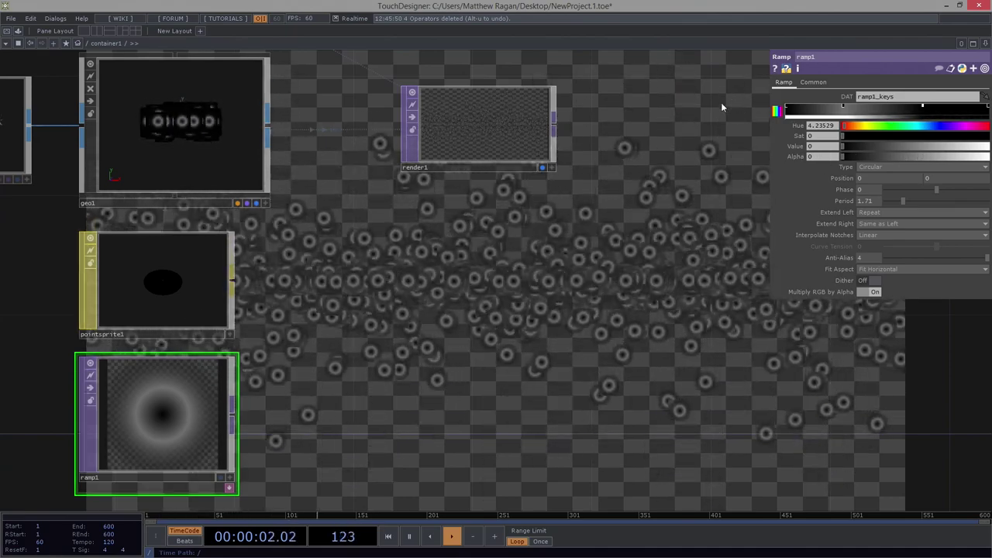
left_click_drag(843, 106, 816, 107)
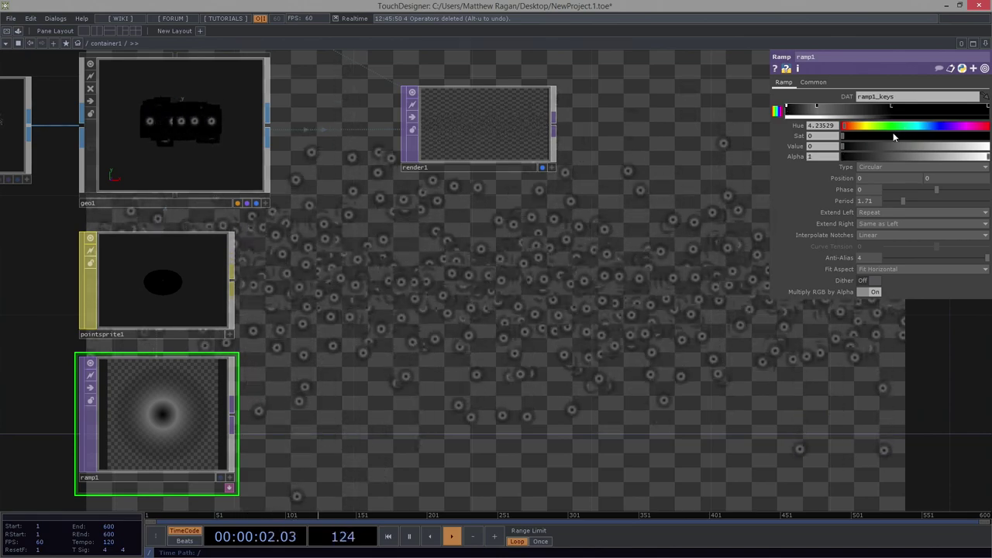
Color the ramp's start key purple with Hue 269, Sat 1, Value 0.578, and the neighbouring key the same hue with Value 0.443.
left_click_drag(883, 126, 952, 126)
left_click_drag(852, 146, 989, 147)
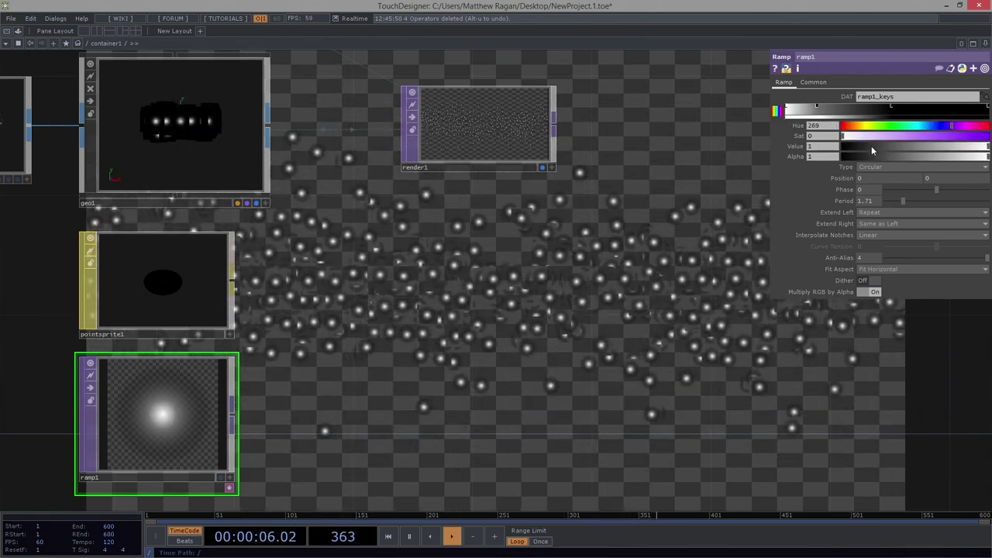
left_click_drag(871, 136, 926, 147)
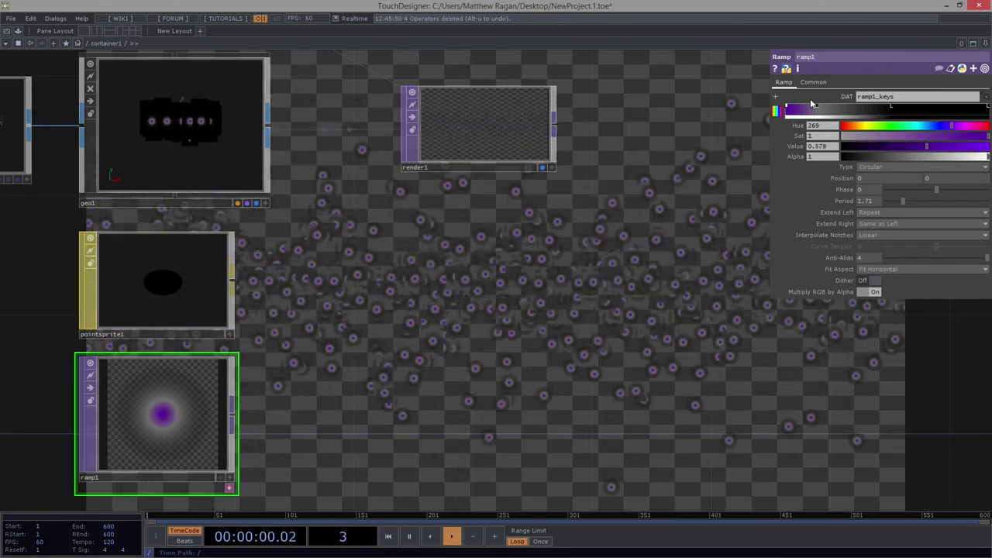
left_click(808, 107)
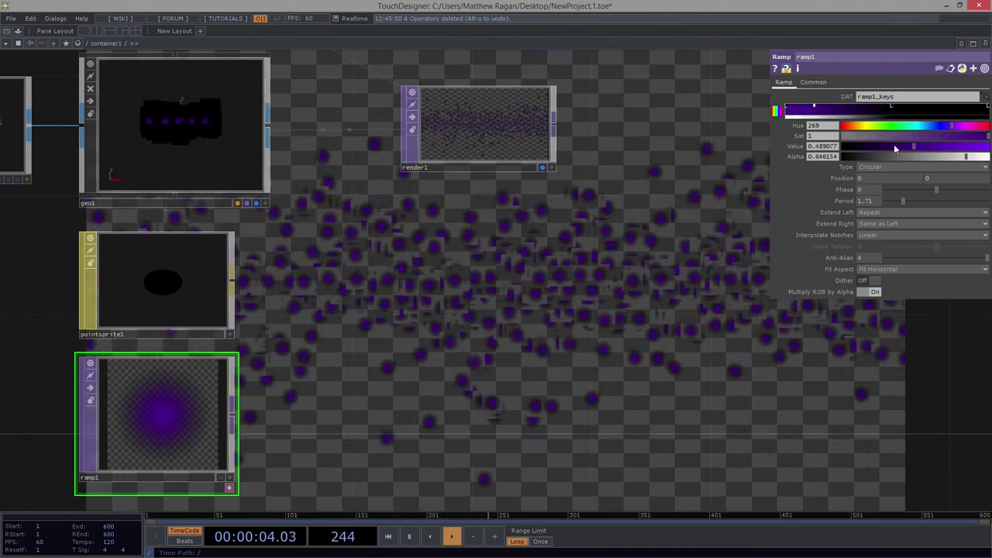
left_click_drag(915, 146, 906, 146)
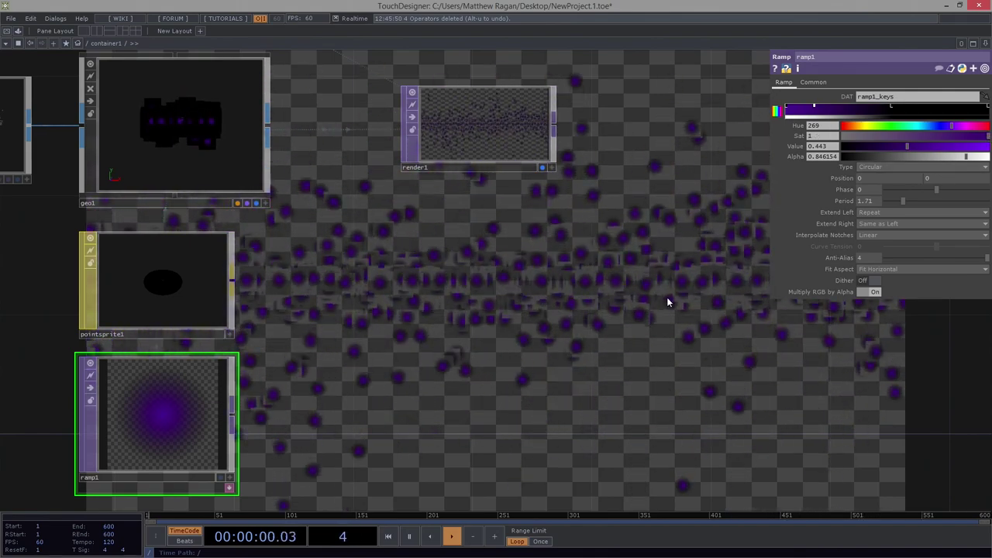
Pause the timeline, enable Blending (Transparency) on the Point Sprite material, and resume playback.
left_click(408, 536)
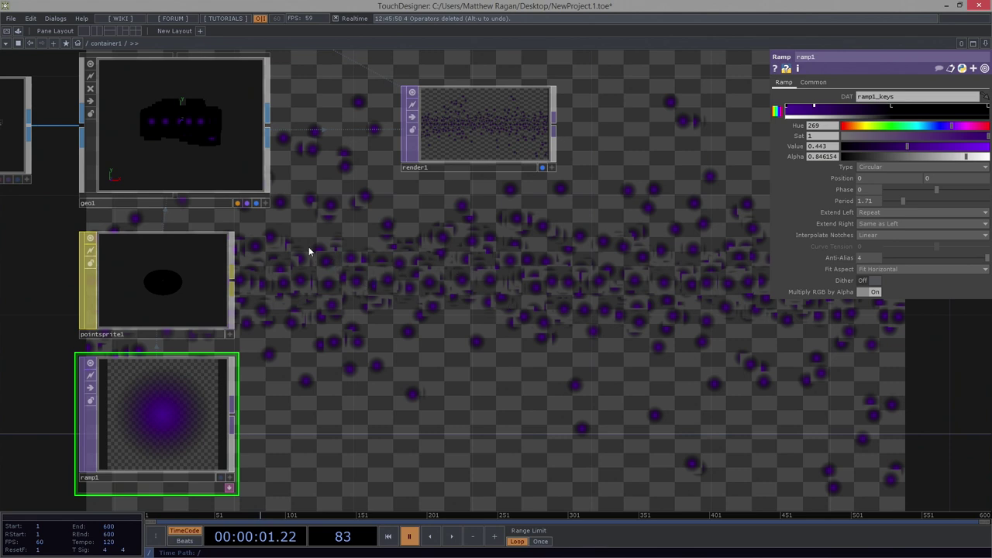
left_click(190, 275)
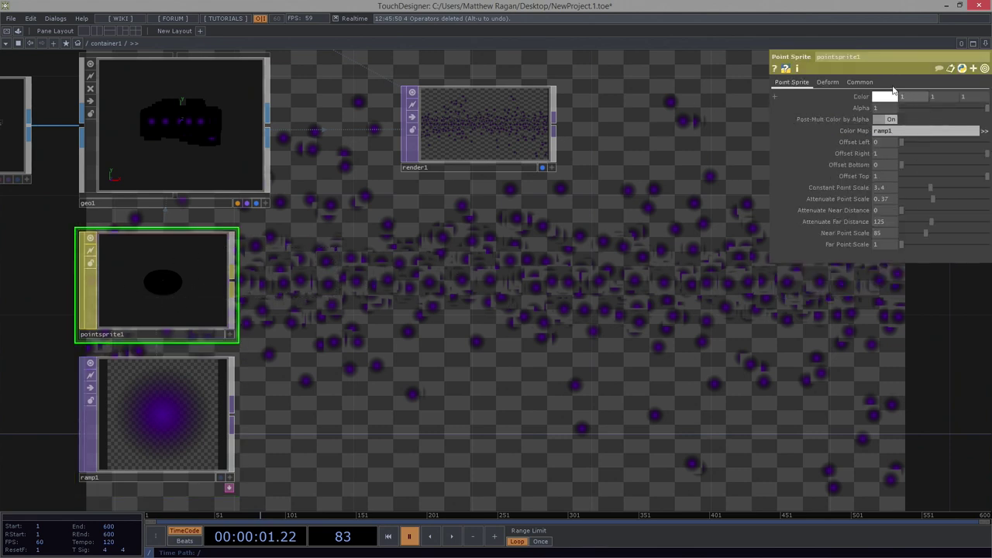
left_click(860, 82)
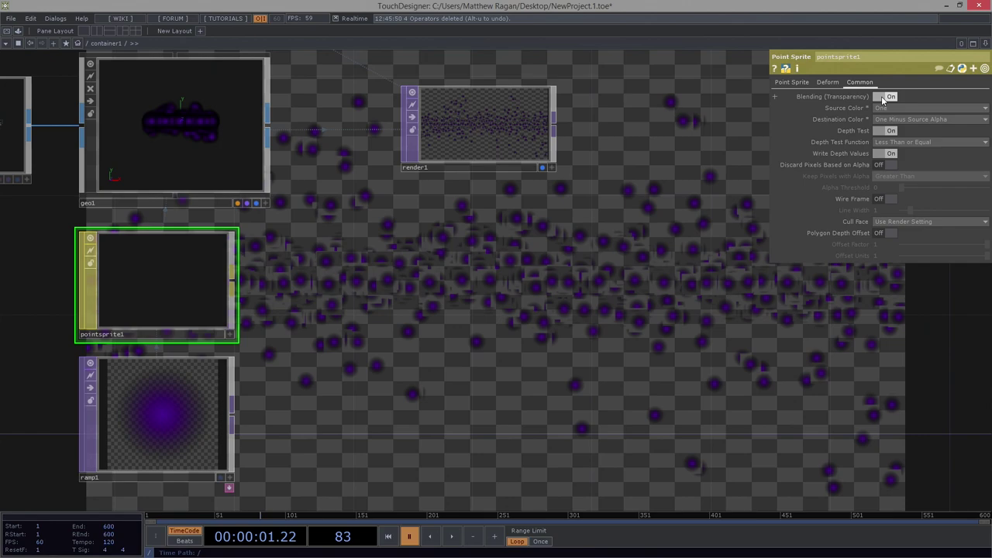
left_click(449, 536)
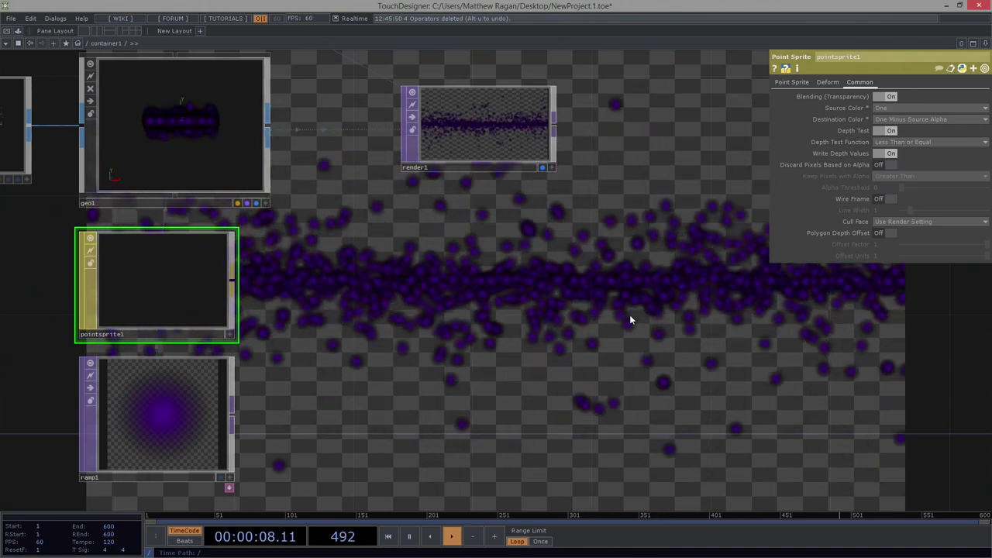
Brighten and desaturate the ramp's purple start key, and rearrange the following keys so the glow fades to transparent closer to its centre.
left_click_drag(629, 318, 334, 405)
left_click_drag(385, 169, 488, 337)
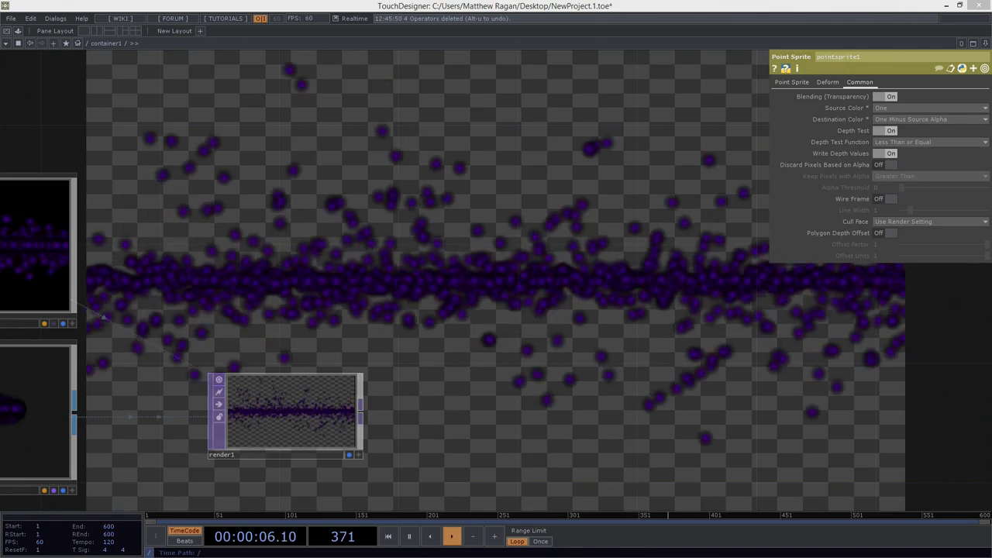
left_click_drag(513, 236, 778, 135)
left_click_drag(402, 435, 382, 356)
left_click(225, 403)
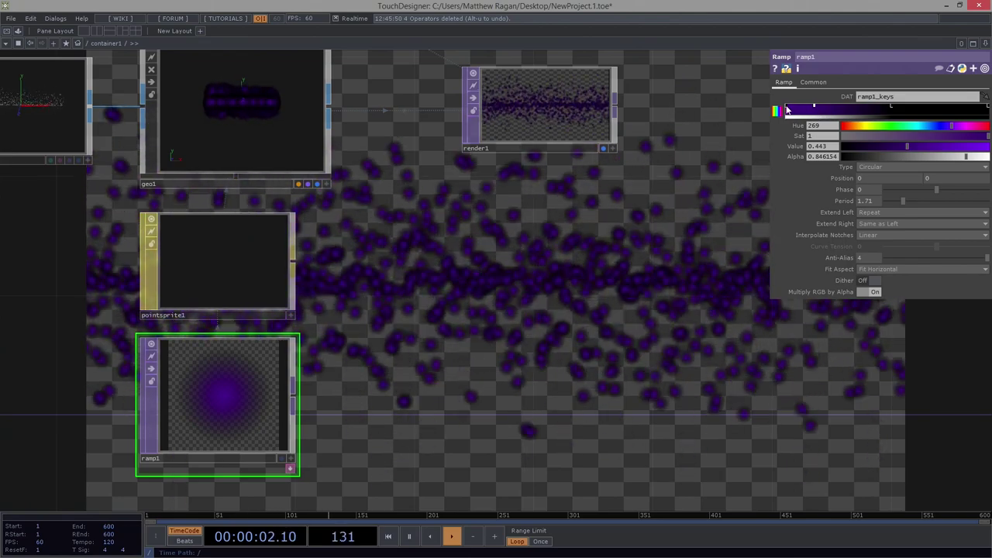
left_click(787, 110)
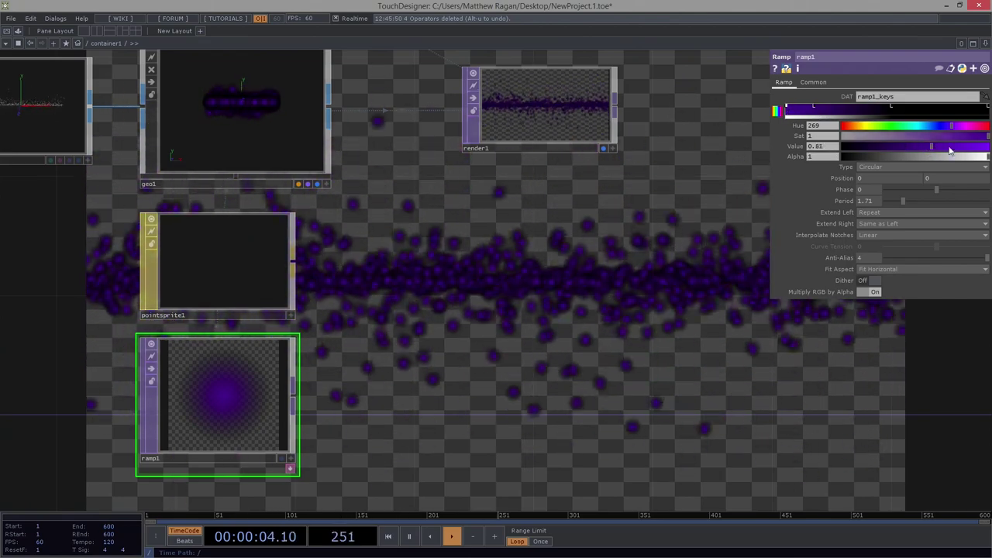
left_click_drag(950, 147, 922, 138)
left_click(807, 109)
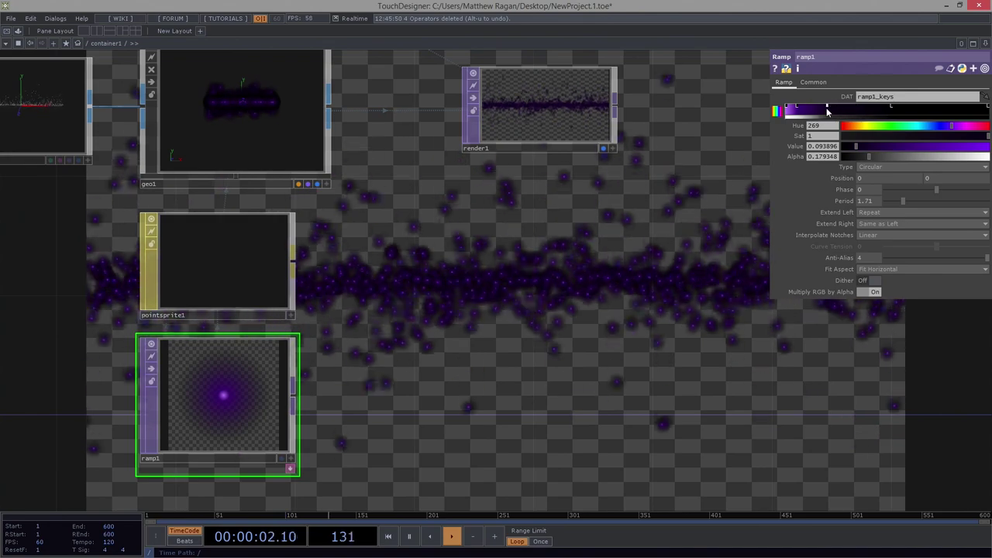
left_click_drag(827, 109, 825, 109)
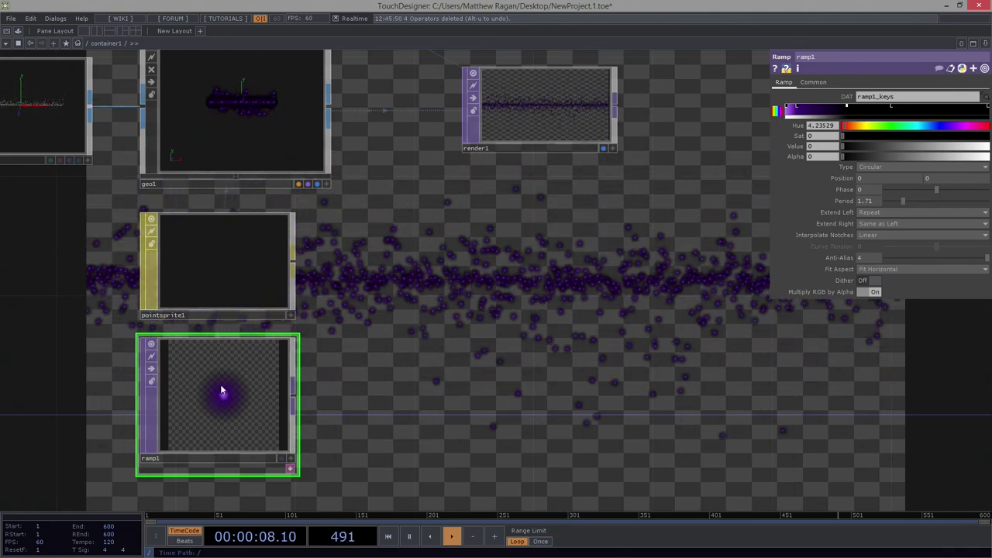
Turn off render1's background display and add a Feedback TOP fed by render1.
left_click_drag(561, 350, 387, 355)
scroll(387, 356, "down", 2)
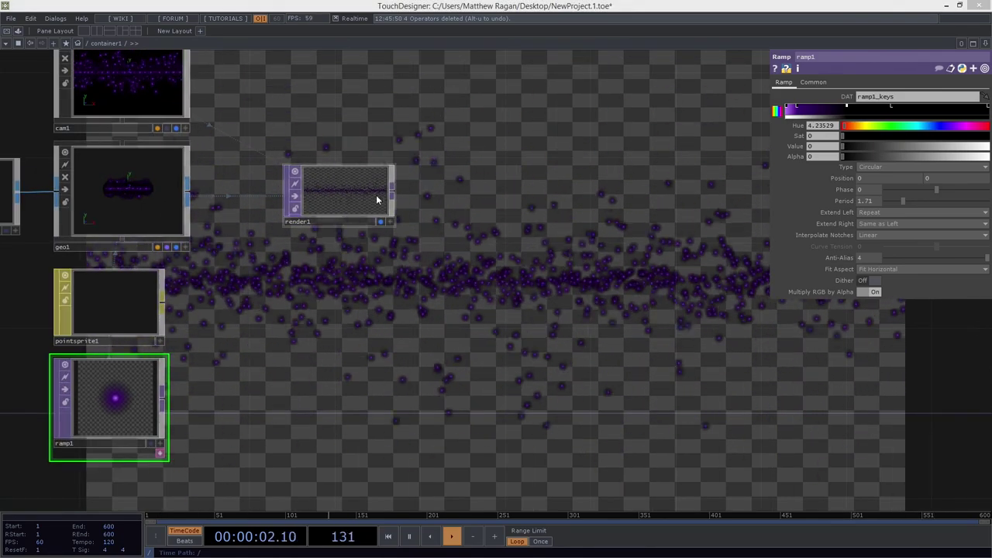
right_click(393, 192)
left_click(317, 286)
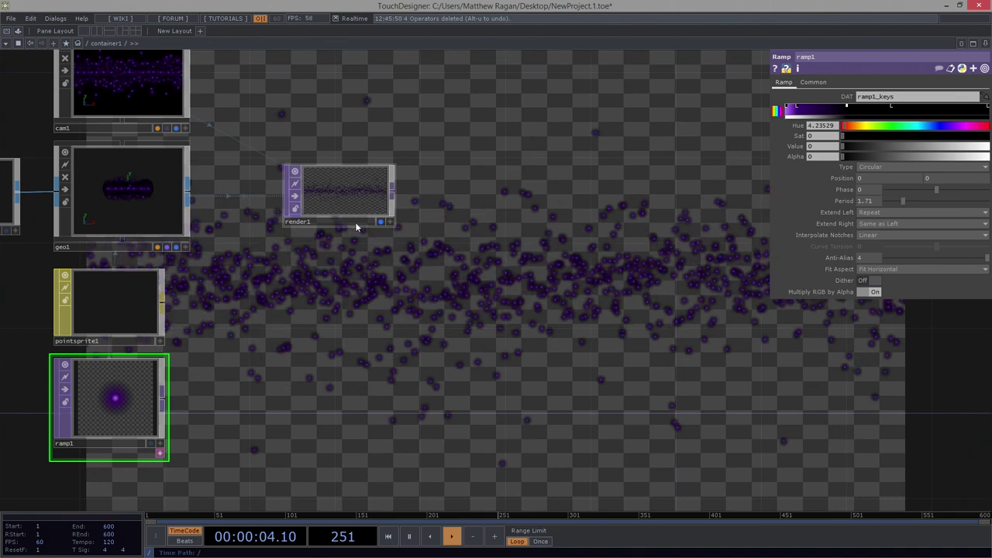
left_click(380, 222)
right_click(394, 192)
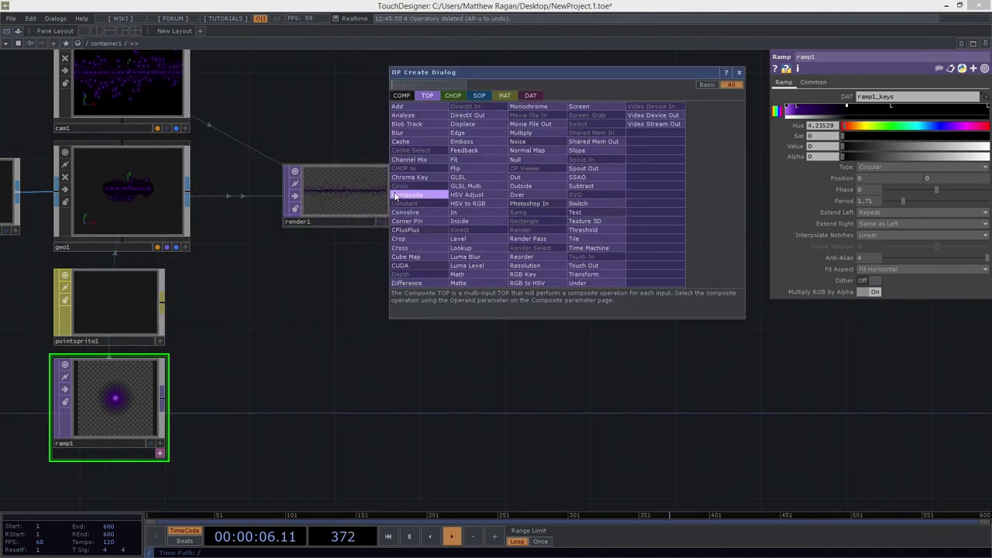
type("fed")
key("Return")
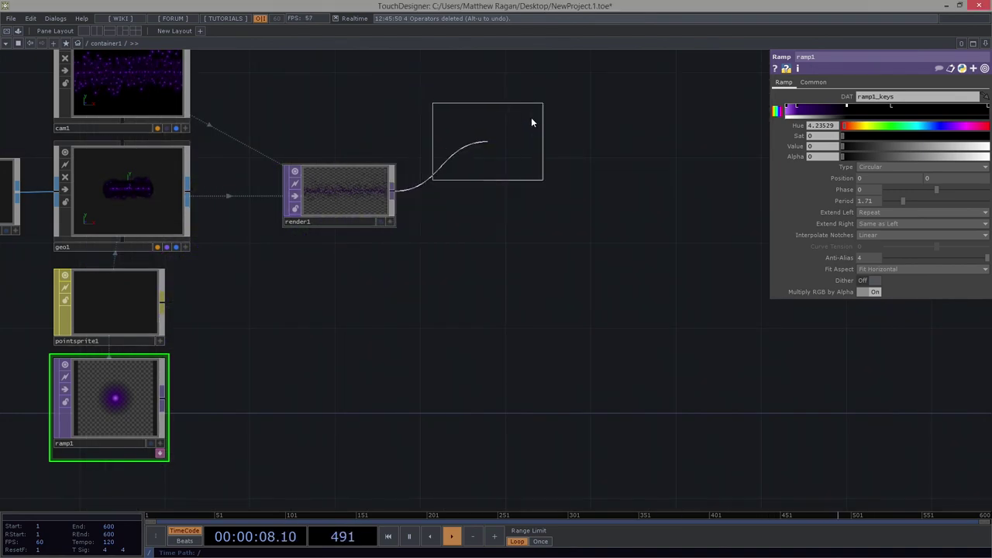
left_click(581, 105)
Add a Level TOP after feedback1 and leave extra room between the two nodes.
right_click(486, 207)
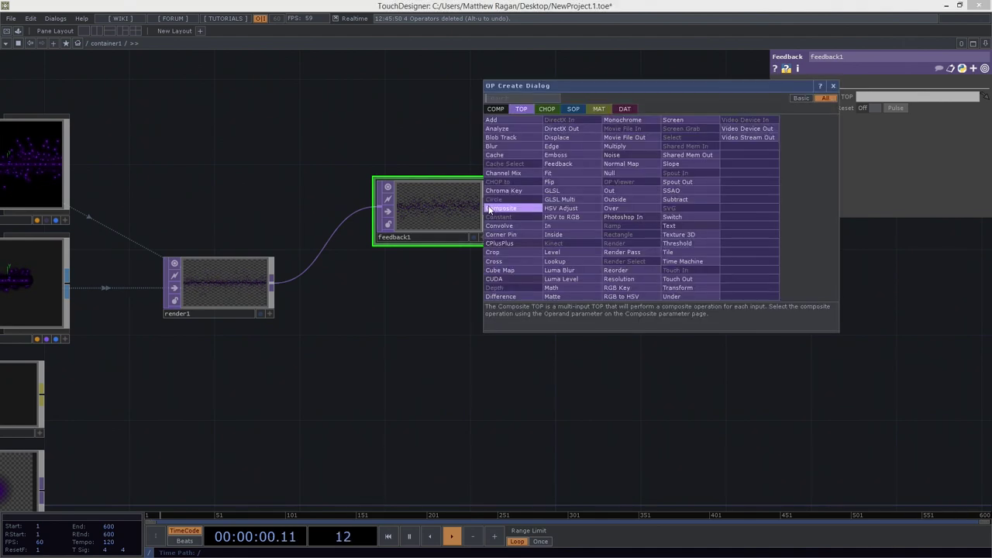
type("lev")
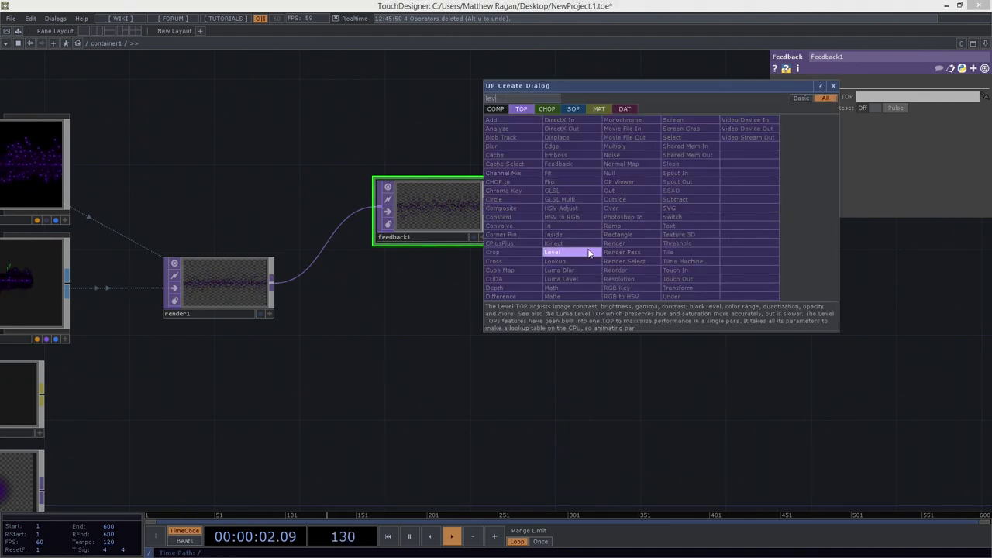
left_click(589, 253)
left_click(591, 210)
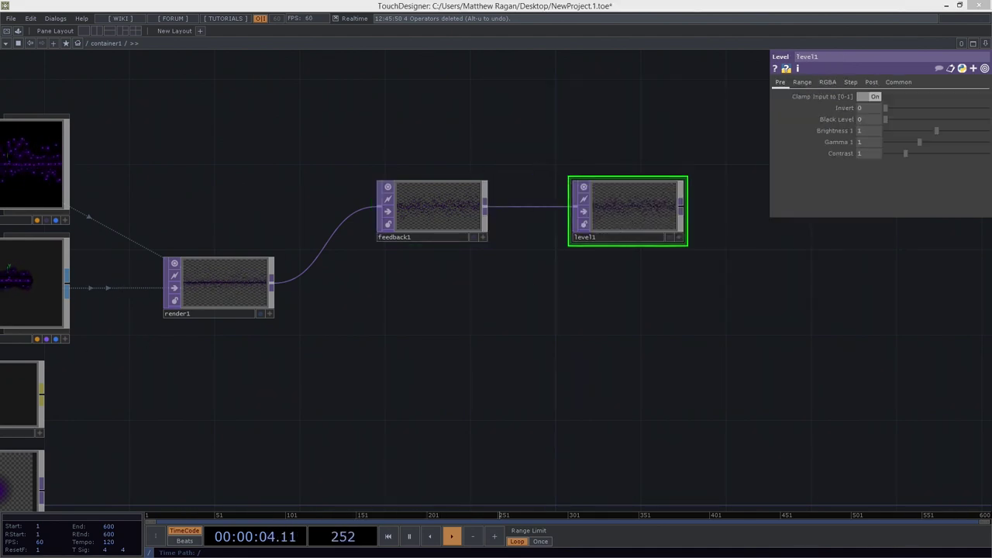
left_click_drag(618, 221, 677, 221)
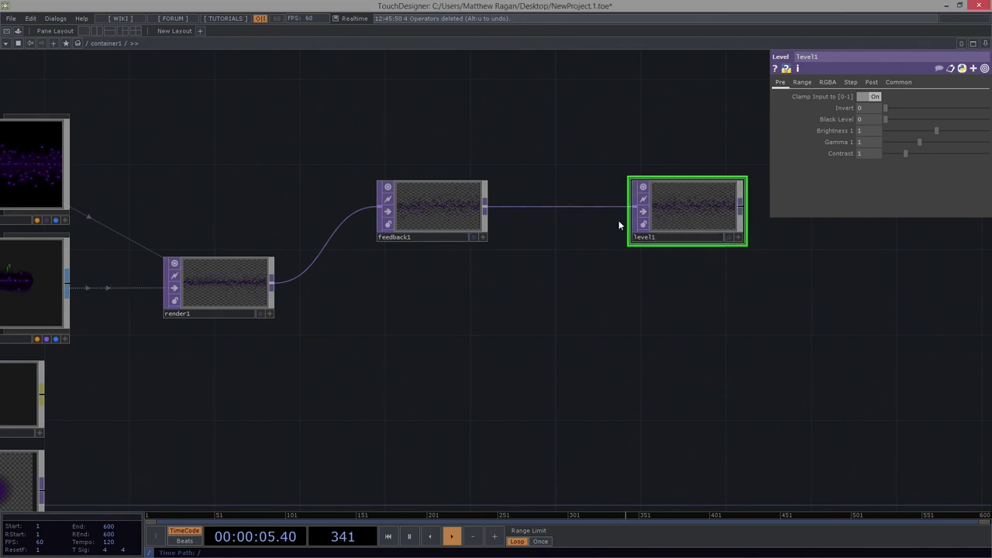
Insert a Blur TOP between feedback1 and level1, and spread the three nodes farther apart.
right_click(516, 209)
left_click(565, 194)
type("blu")
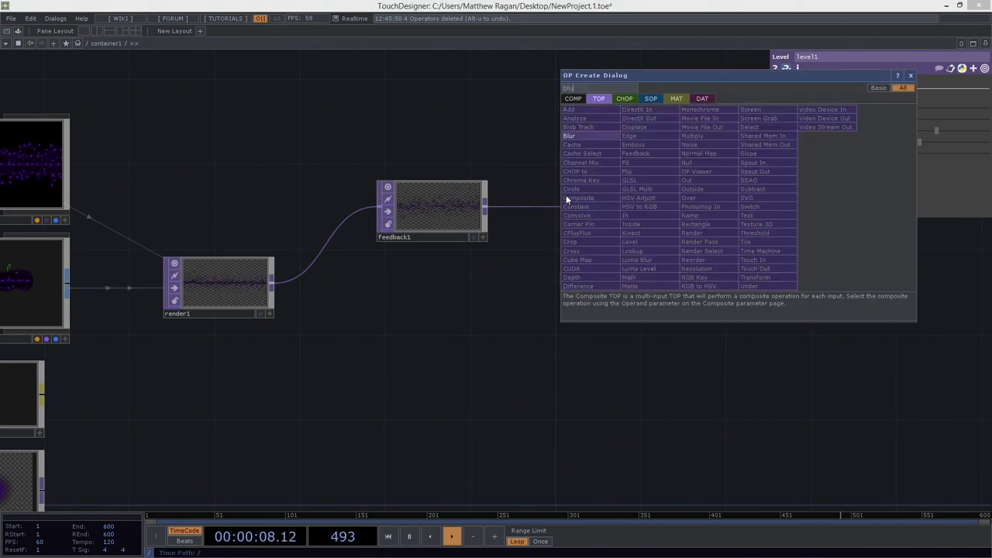
left_click(580, 138)
left_click(560, 211)
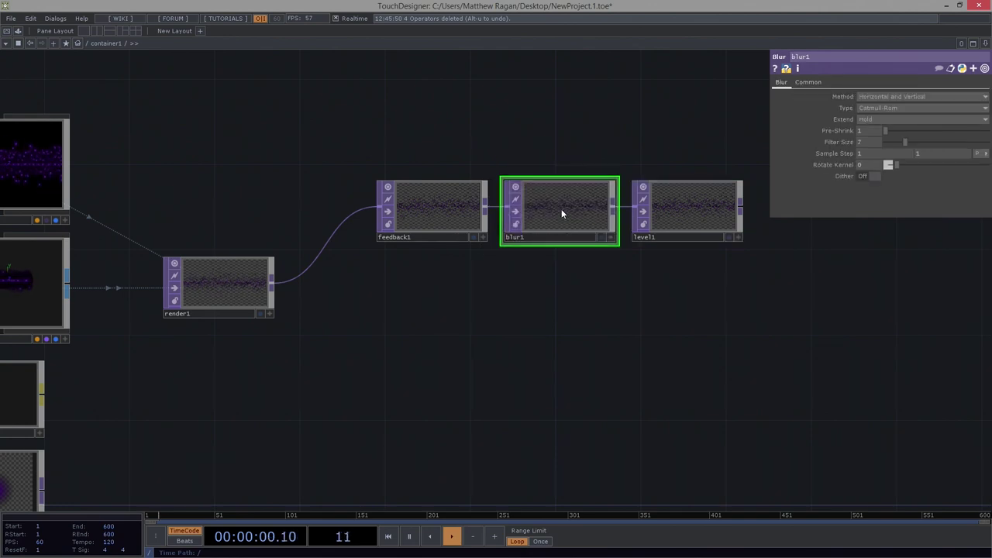
left_click_drag(449, 225, 422, 226)
left_click_drag(582, 296, 216, 288)
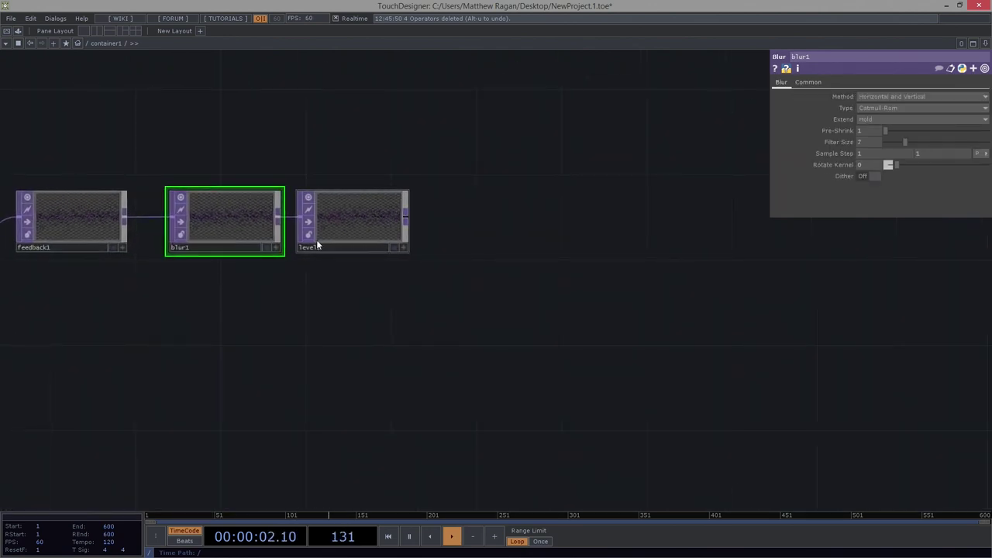
left_click_drag(316, 245, 549, 228)
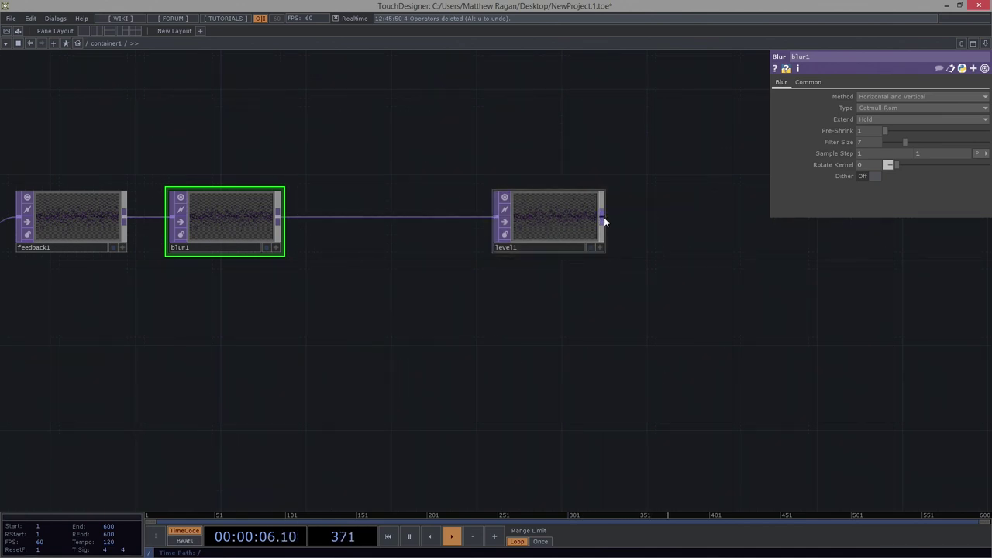
Add a Composite TOP after level1 and wire render1 in as its second input.
right_click(604, 222)
type("com")
left_click(605, 220)
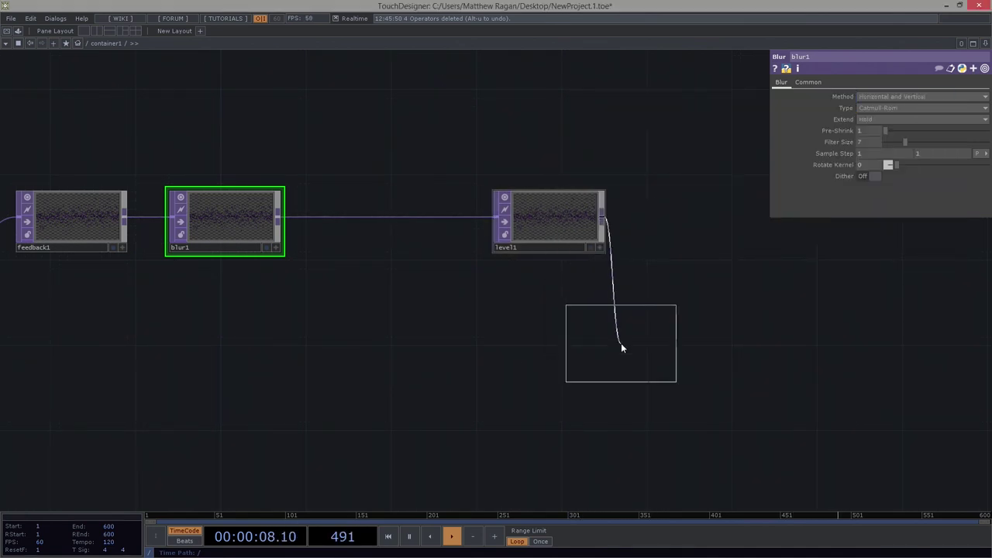
left_click(641, 335)
left_click_drag(715, 351, 800, 330)
left_click_drag(425, 323, 558, 327)
left_click(828, 352)
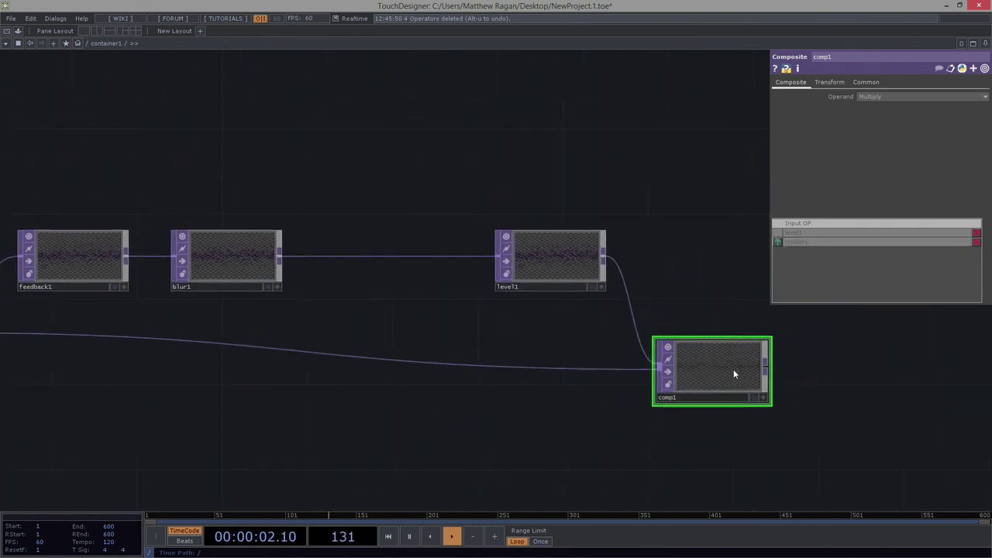
Close the feedback loop by making comp1 the target of feedback1, and set comp1's Operand to Add.
left_click_drag(728, 328, 729, 327)
left_click_drag(547, 375, 593, 390)
left_click_drag(758, 356, 118, 279)
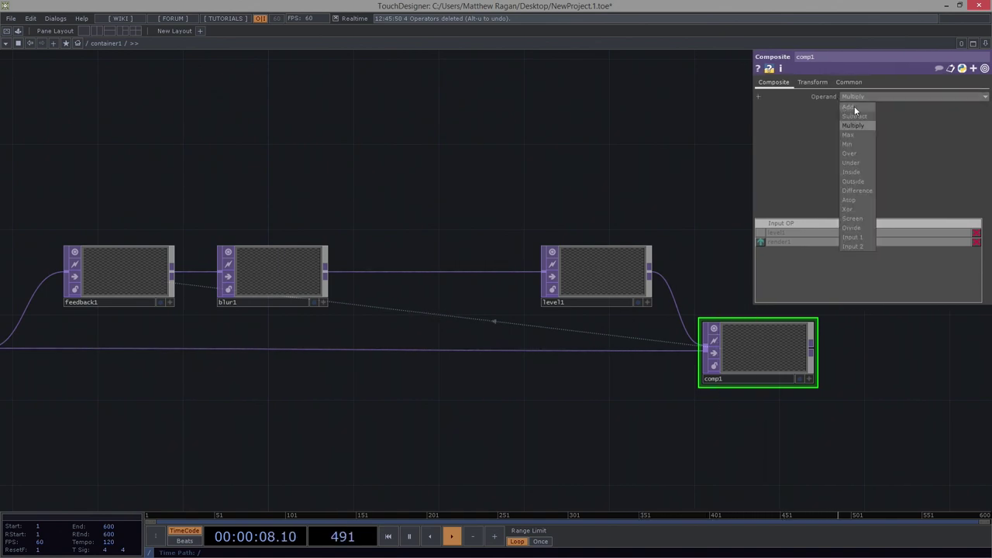
left_click(852, 107)
Add a Null TOP after comp1 and display it as the network background.
left_click_drag(848, 377, 687, 398)
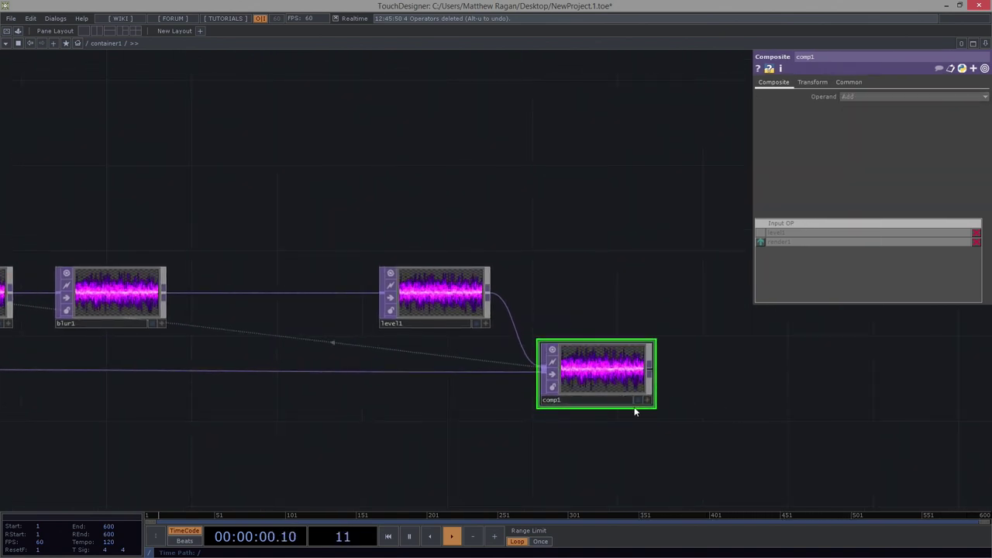
right_click(649, 370)
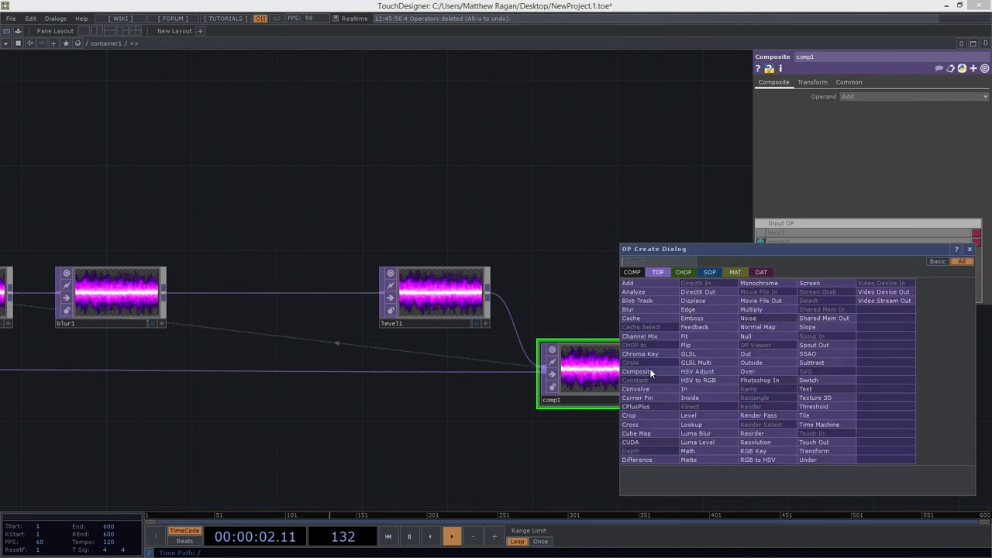
type("null")
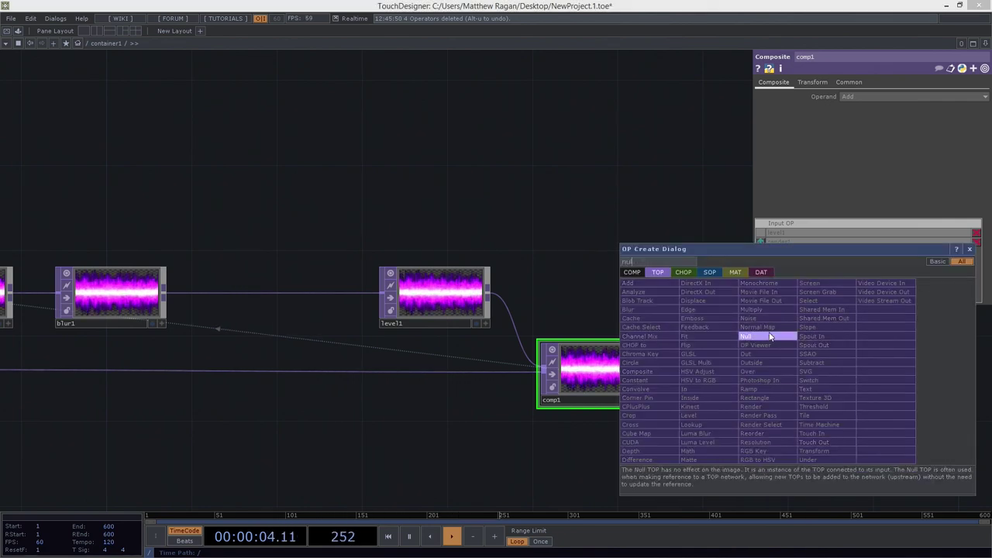
left_click(746, 336)
left_click(758, 381)
left_click_drag(758, 381, 774, 372)
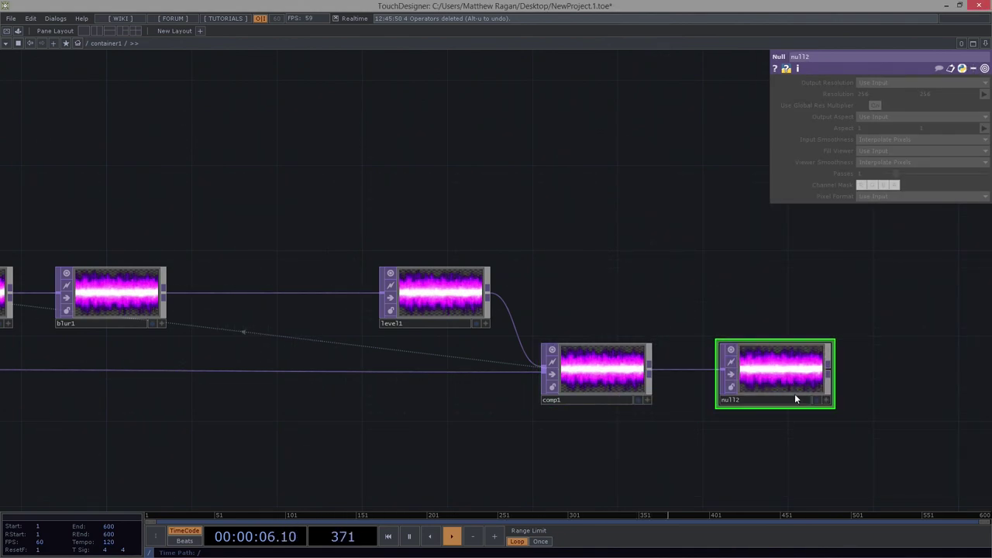
left_click(815, 401)
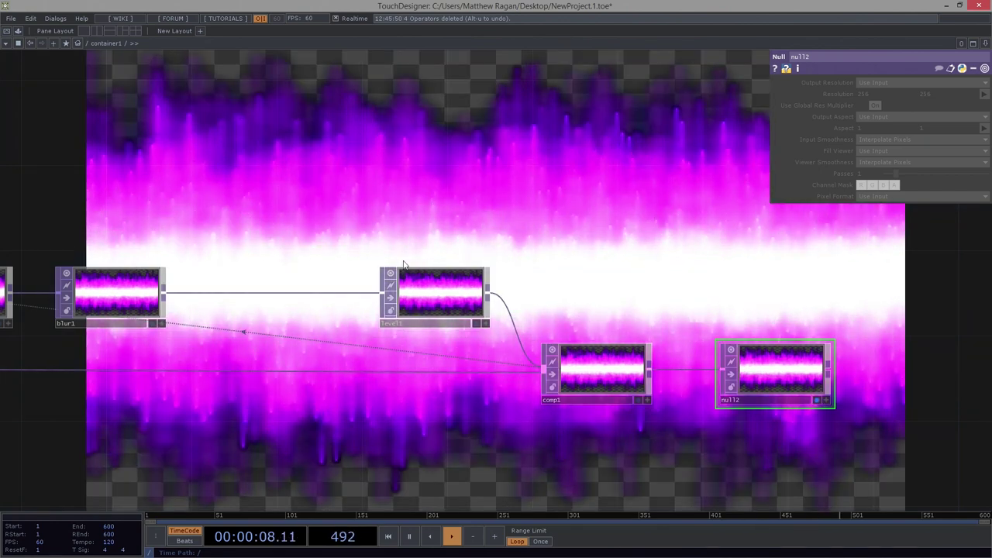
Set level1's Opacity to 0.985 and its Black Level to 0.002 so the feedback trails fade out.
left_click_drag(382, 180, 474, 164)
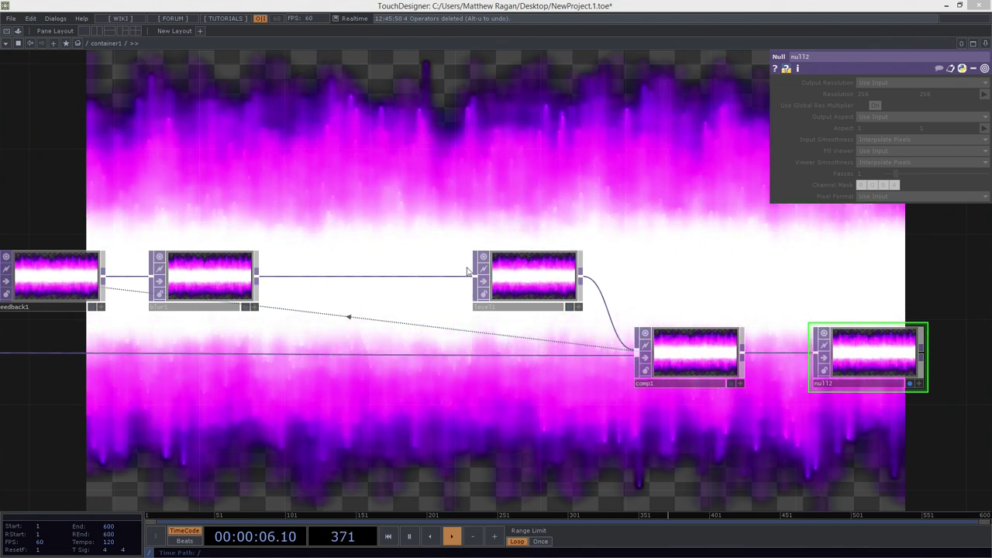
left_click(553, 302)
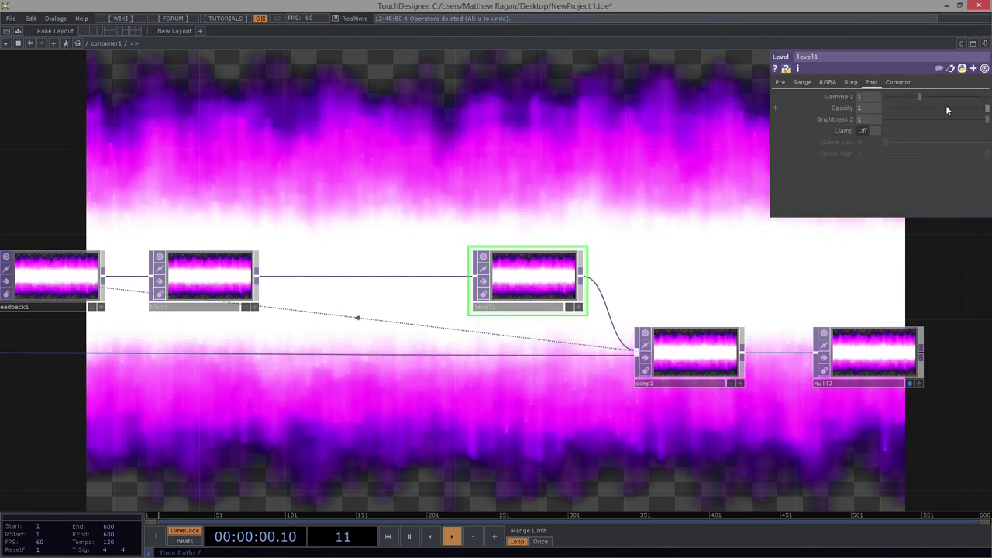
left_click_drag(985, 112, 956, 115)
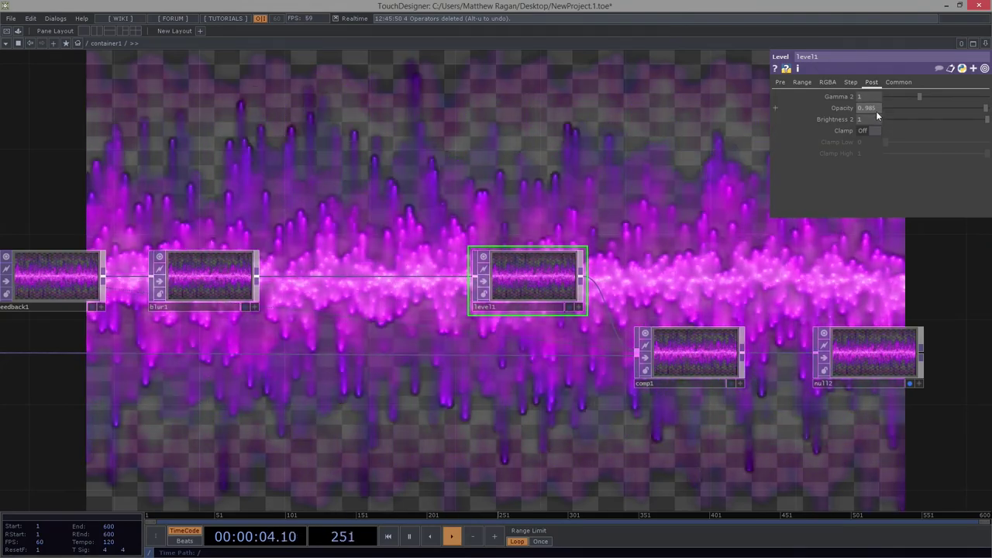
left_click(781, 83)
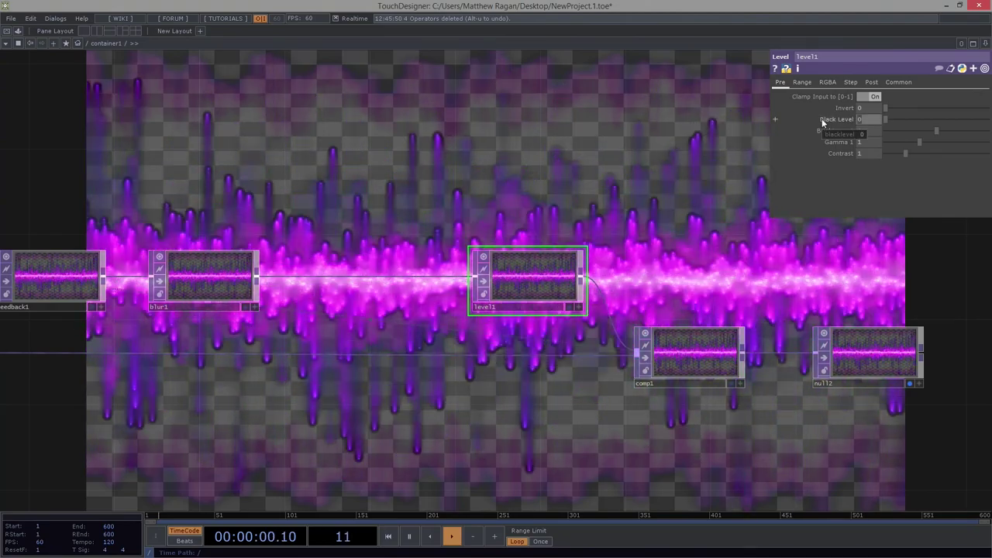
type(".002")
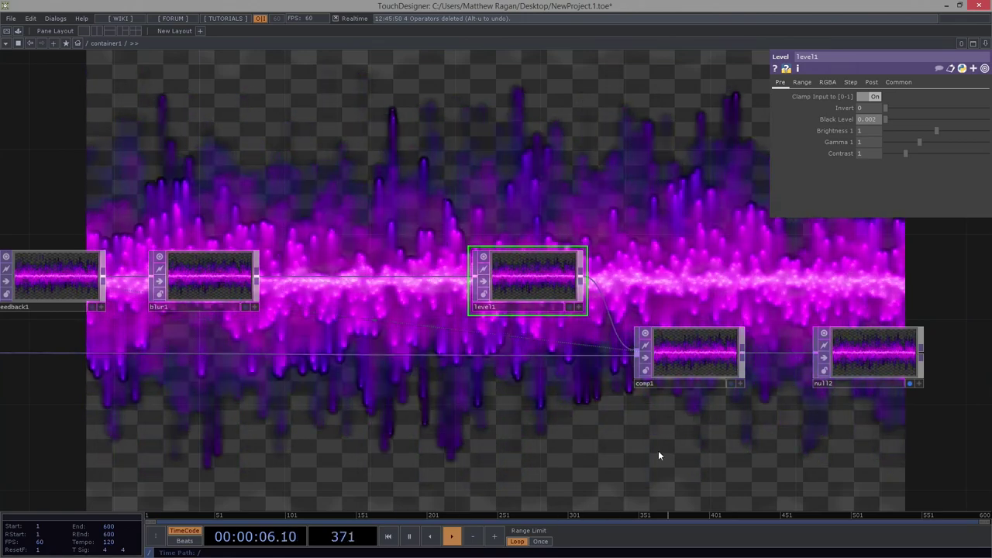
Insert a Transform TOP between blur1 and level1 in the feedback chain.
left_click_drag(776, 453, 286, 417)
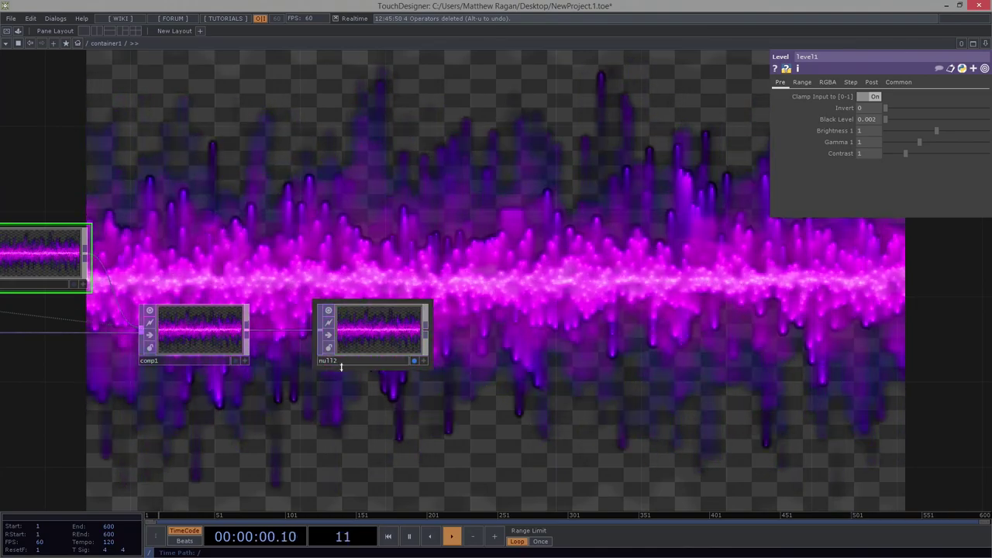
left_click_drag(305, 192, 560, 252)
scroll(559, 252, "down", 3)
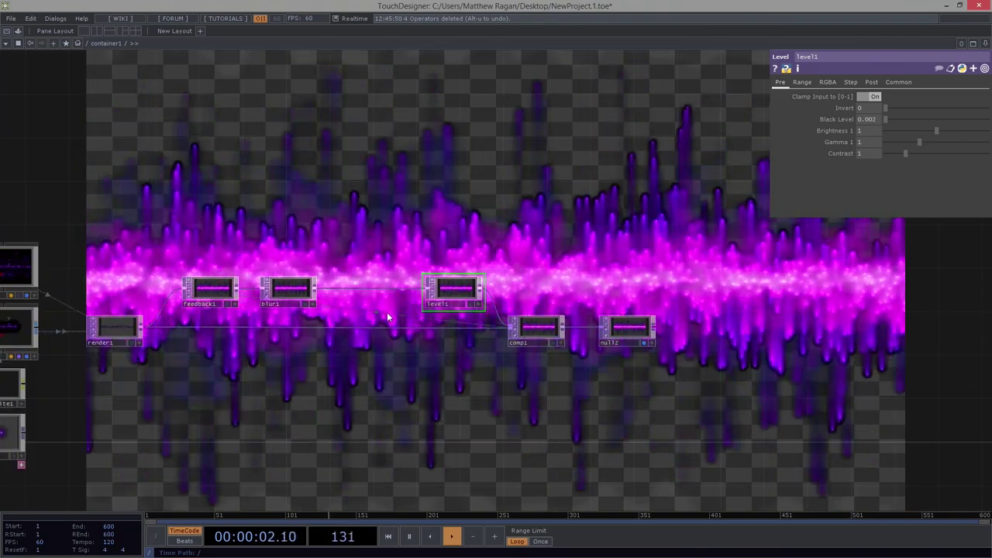
scroll(359, 242, "up", 4)
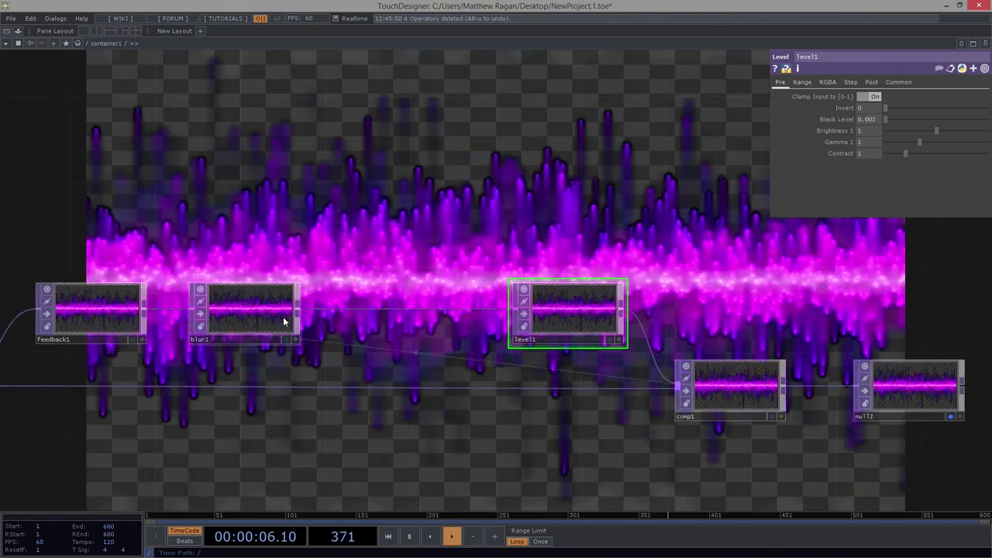
right_click(369, 308)
left_click(392, 299)
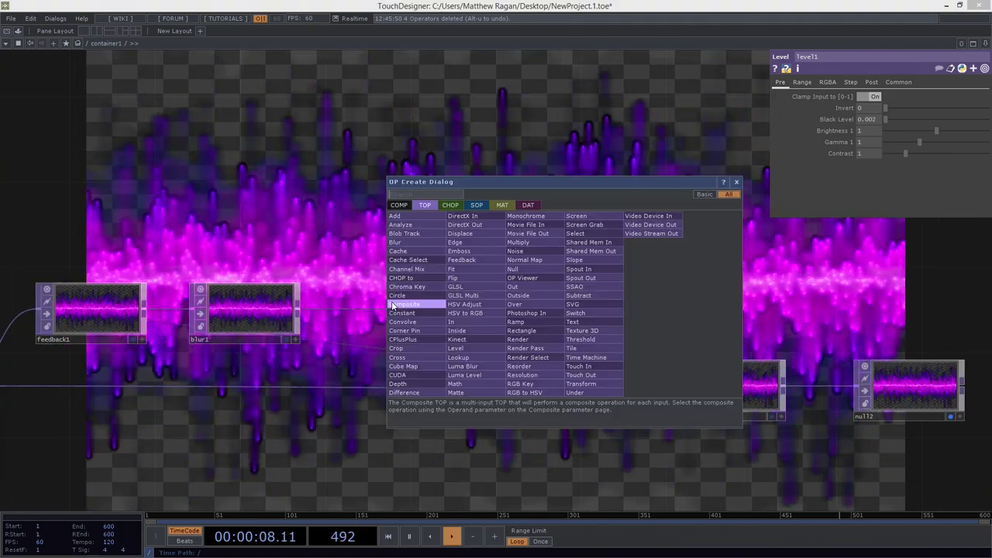
type("tra")
left_click(588, 384)
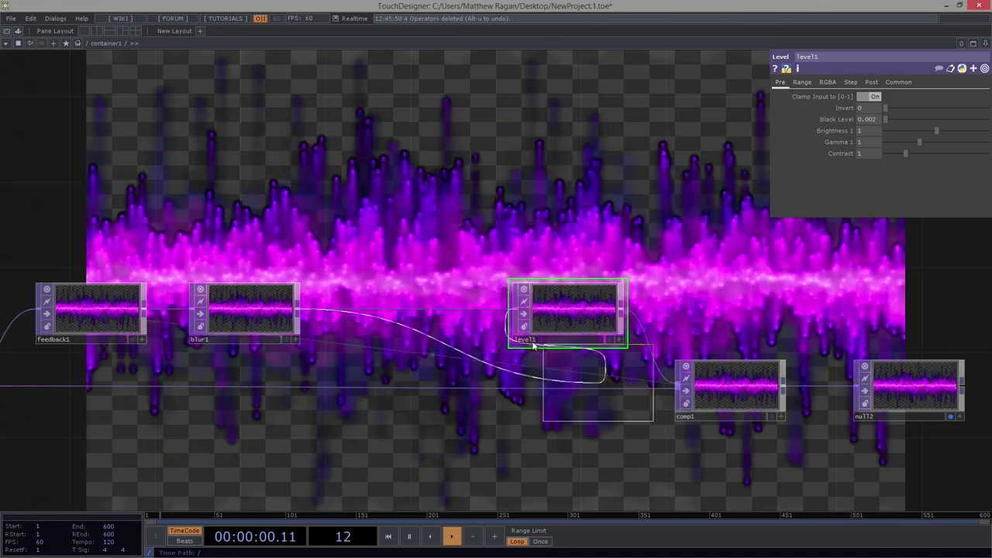
left_click(415, 316)
left_click_drag(403, 308, 392, 317)
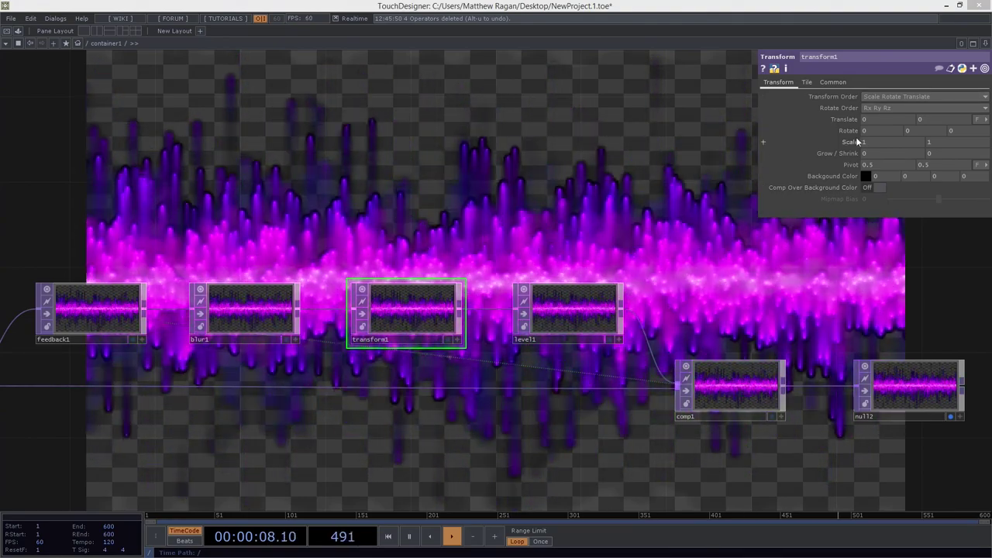
Scale the feedback image to 0.995 in both X and Y with transform1.
middle_click_drag(843, 167, 835, 166)
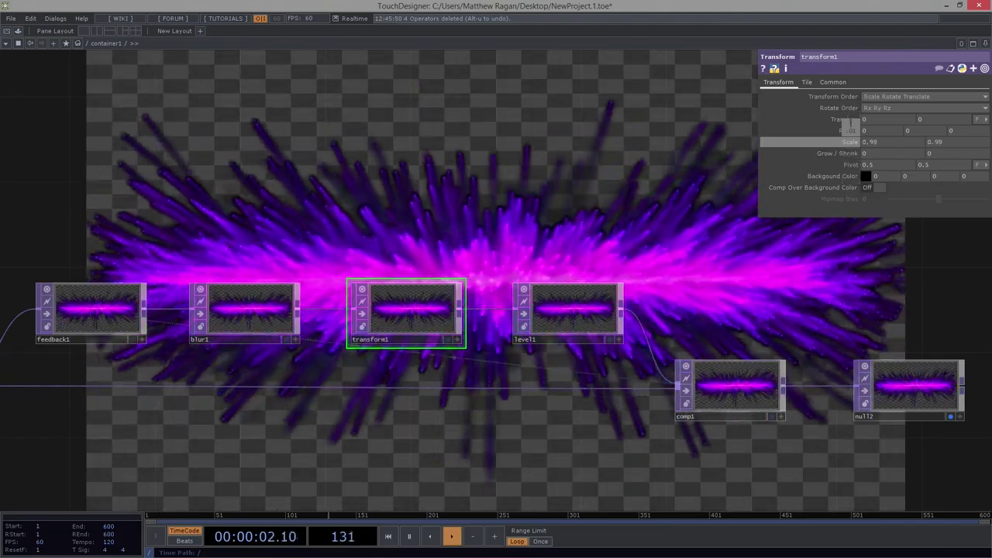
left_click(892, 143)
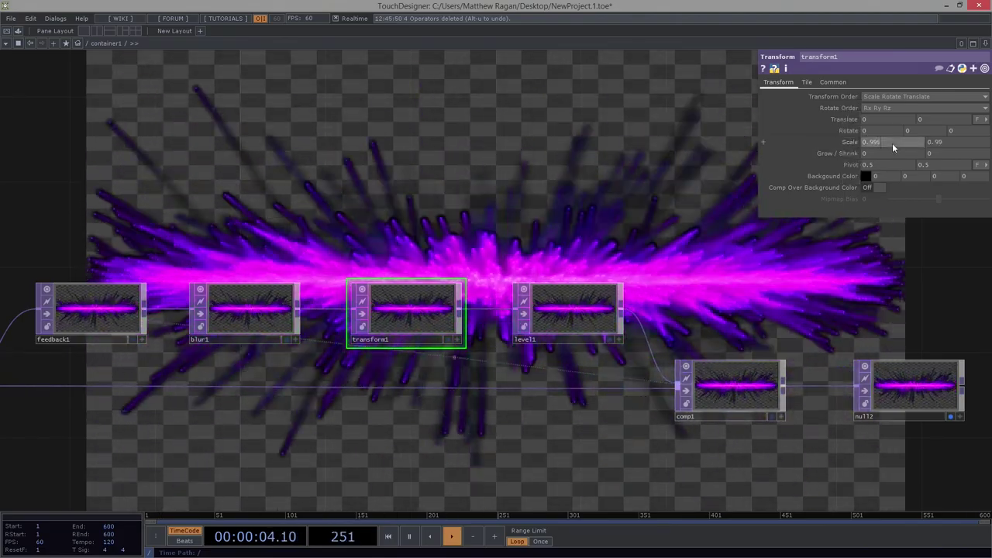
type("5")
left_click(969, 143)
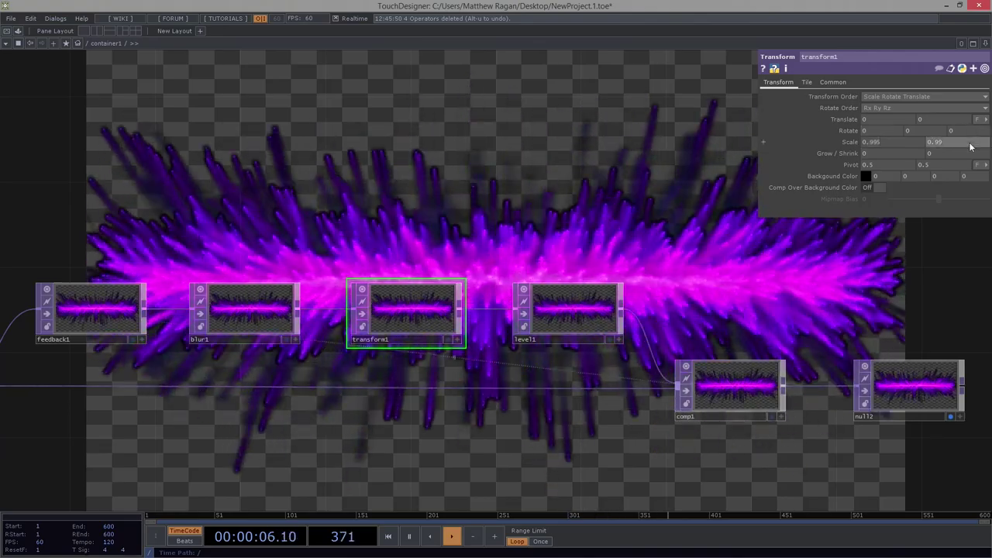
type("5")
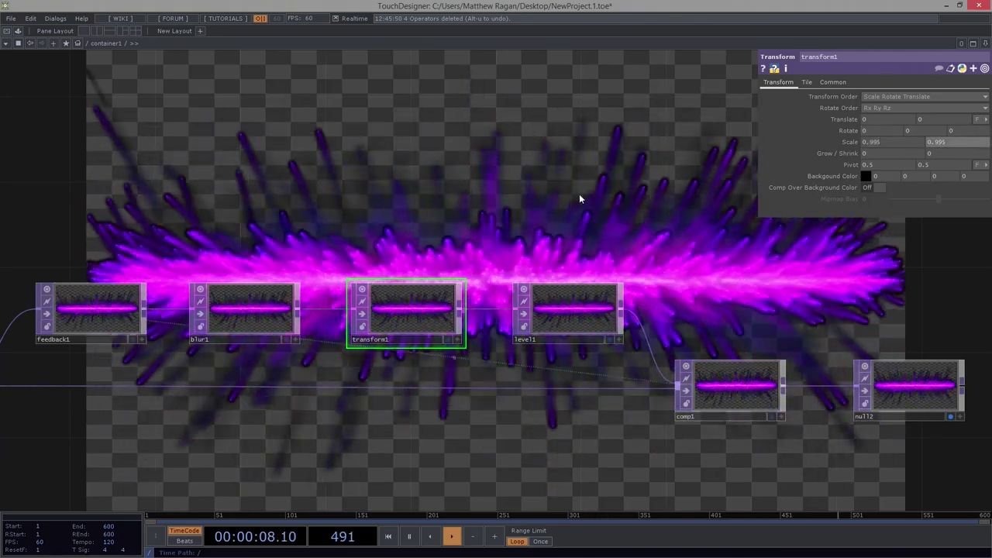
Lighten ramp1's centre colour key to saturation 0.307 at hue 269, and set the neighbouring purple key's value to 0.623.
left_click_drag(580, 199, 505, 242)
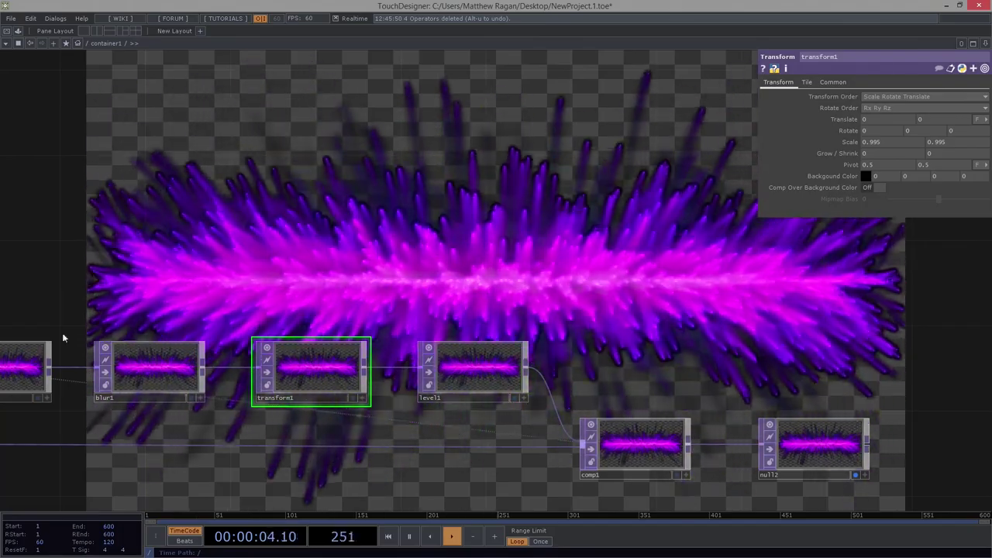
left_click_drag(80, 297, 316, 271)
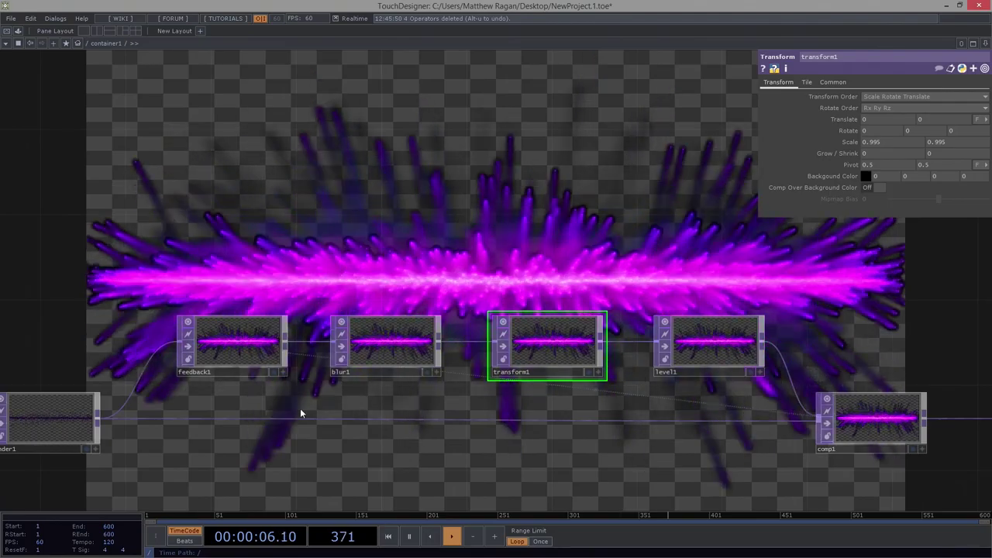
left_click_drag(301, 411, 807, 213)
left_click(283, 444)
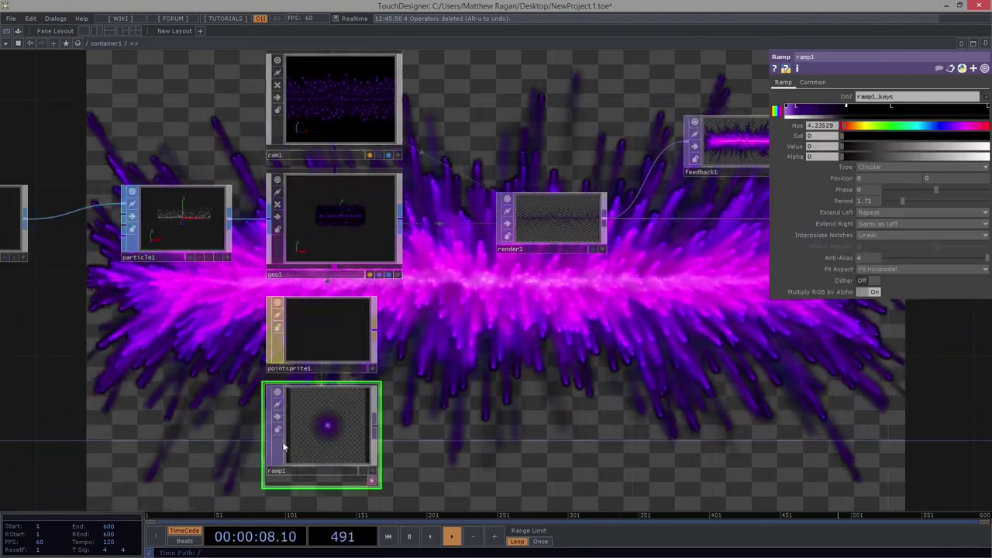
left_click_drag(610, 353, 437, 385)
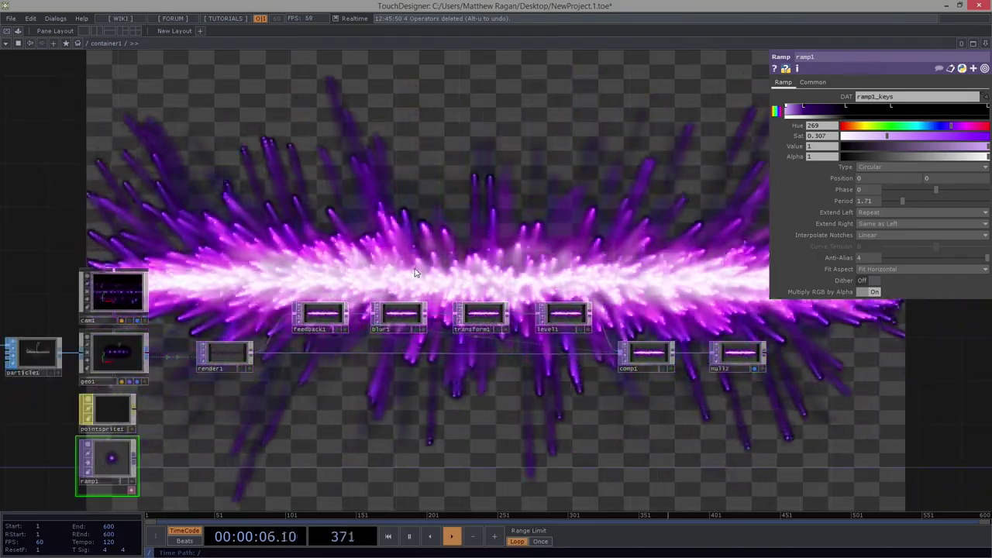
left_click(804, 108)
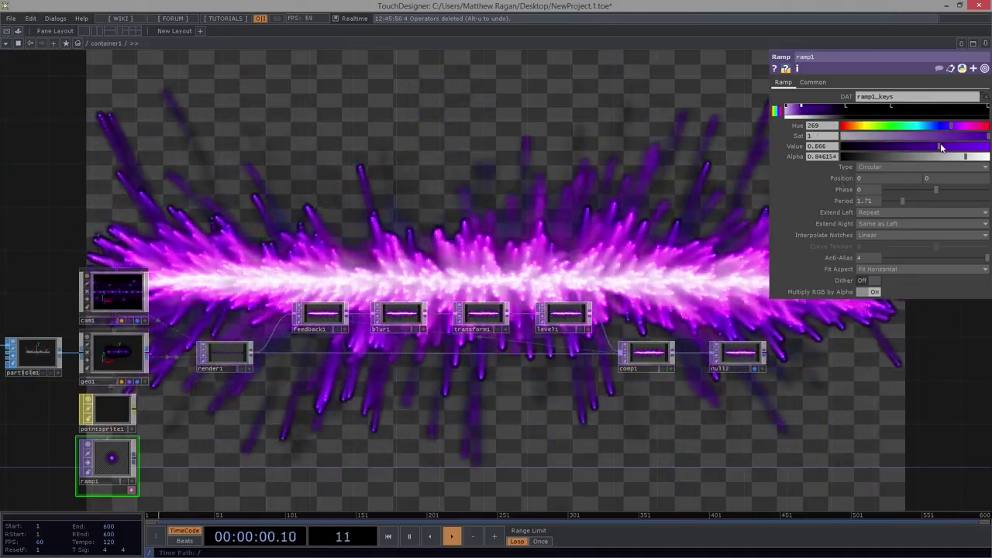
left_click_drag(941, 147, 934, 157)
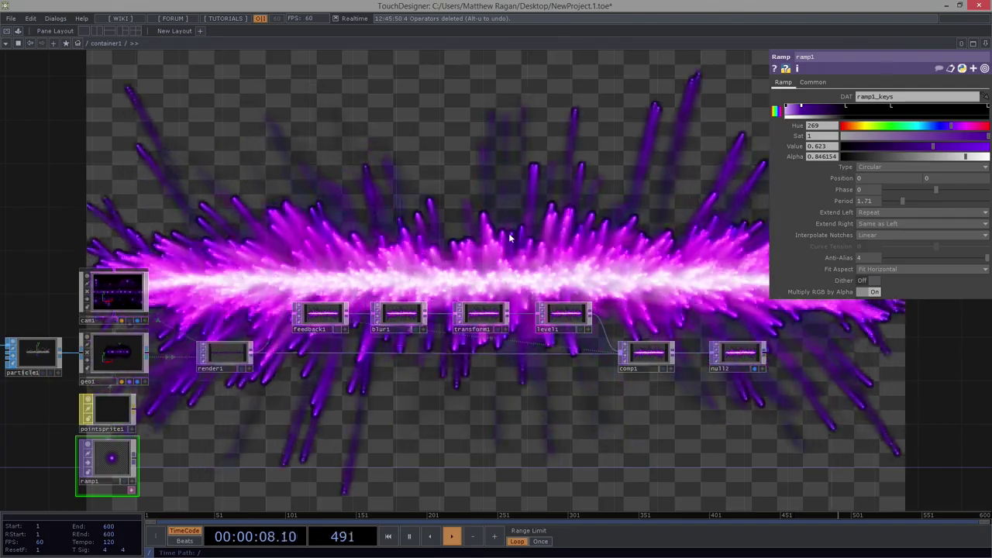
Examine the network from the audio input and geometry operators through the particle system to the render and feedback chain.
left_click_drag(401, 171, 172, 203)
scroll(186, 207, "down", 3)
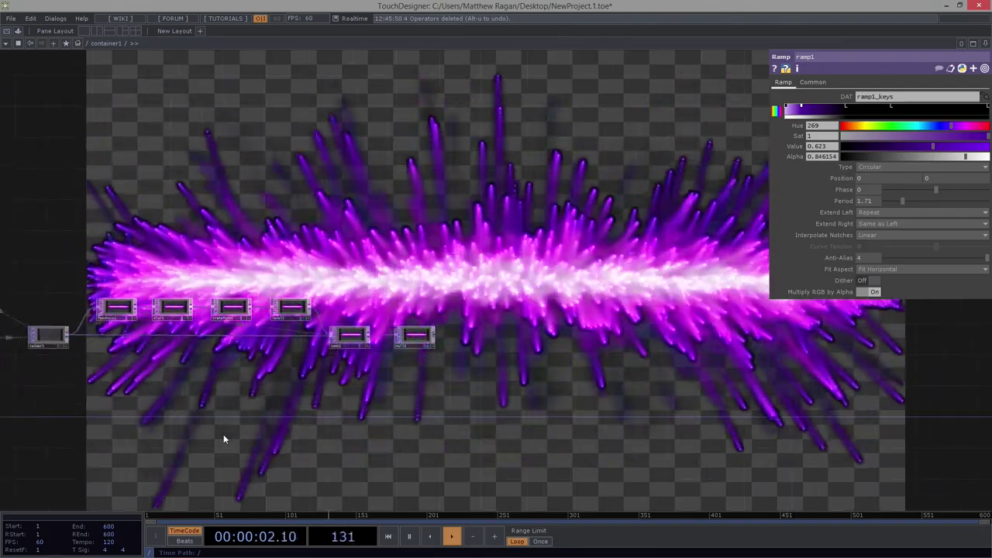
scroll(233, 430, "up", 10)
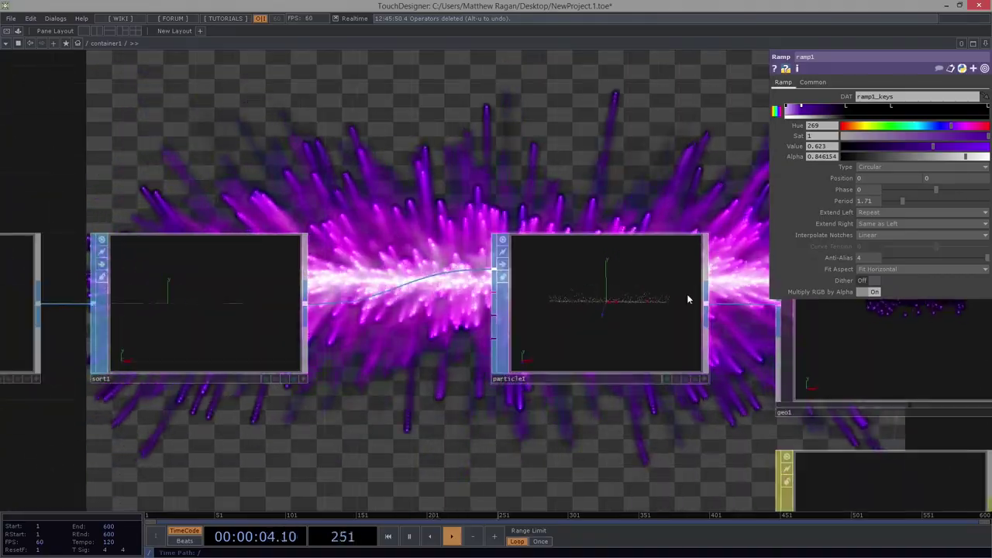
scroll(674, 298, "up", 4)
scroll(575, 301, "down", 6)
left_click_drag(363, 411, 666, 253)
scroll(515, 174, "down", 5)
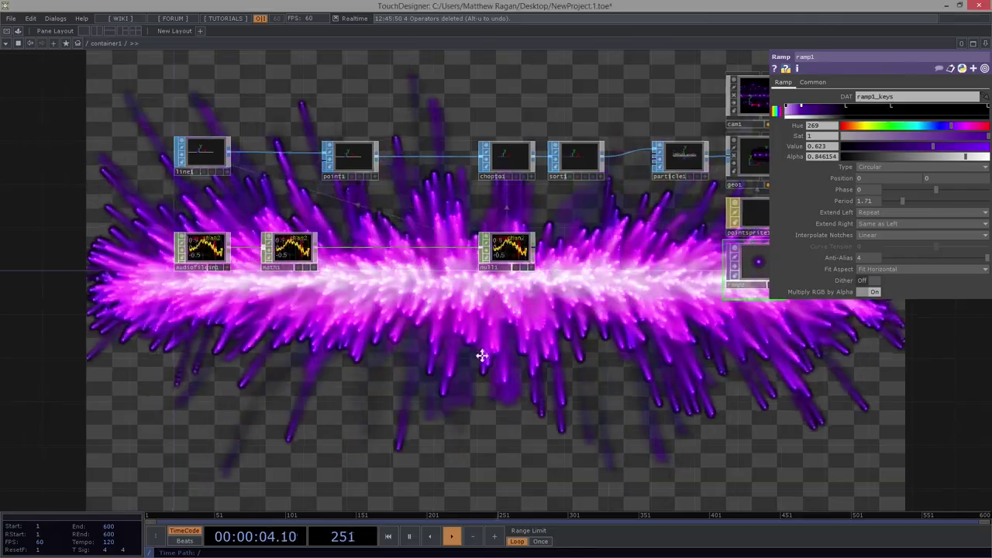
left_click_drag(482, 356, 399, 446)
scroll(580, 203, "up", 3)
right_click_drag(484, 193, 482, 320)
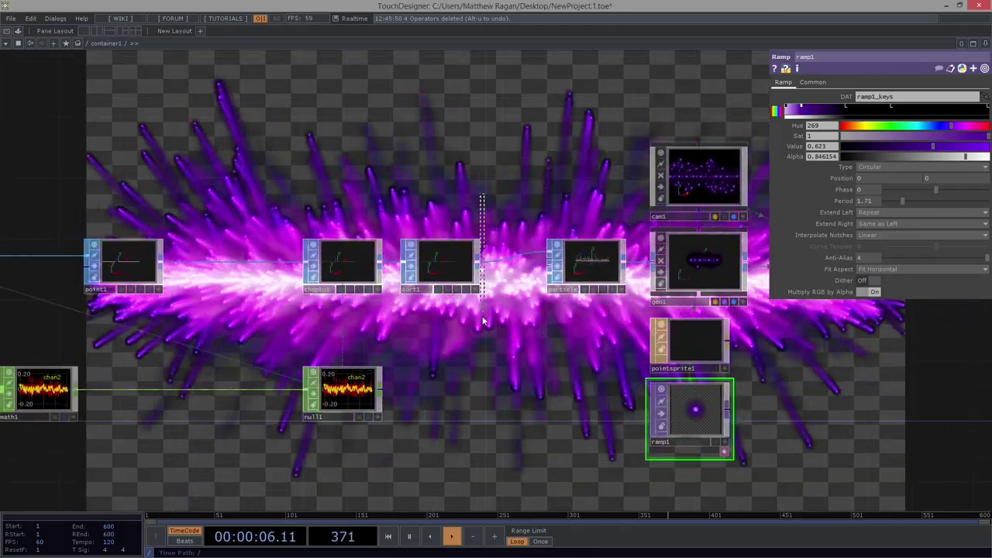
left_click_drag(532, 181, 481, 232)
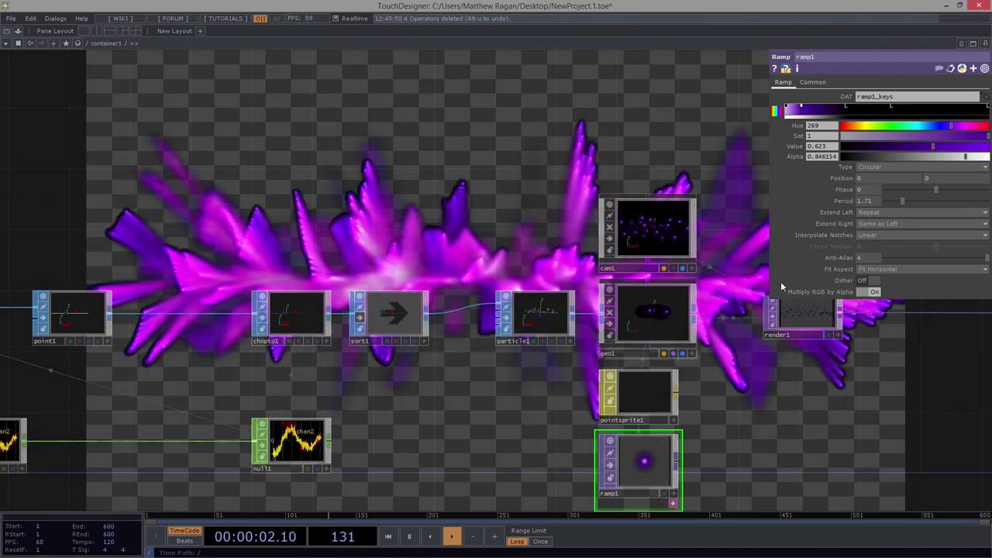
left_click_drag(467, 217, 324, 278)
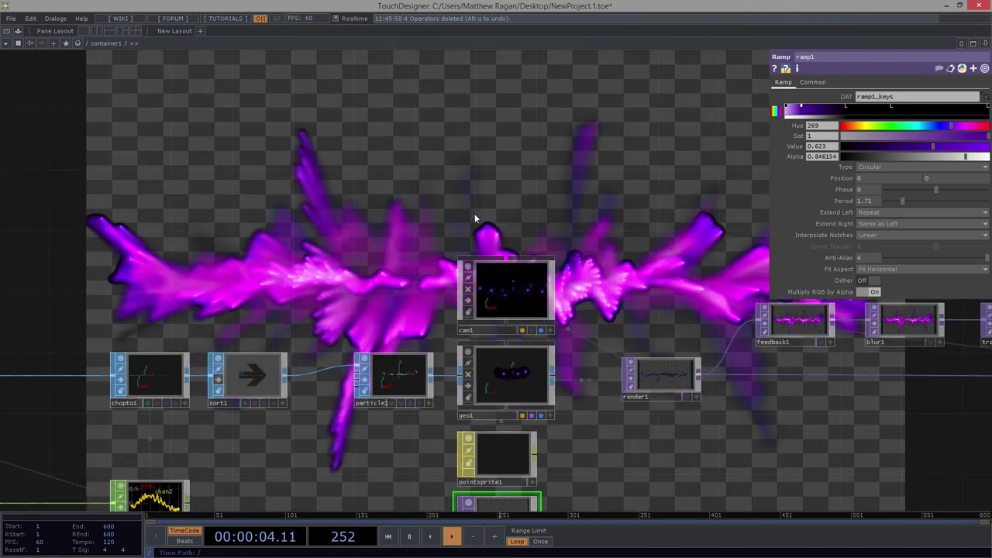
left_click_drag(397, 202, 424, 231)
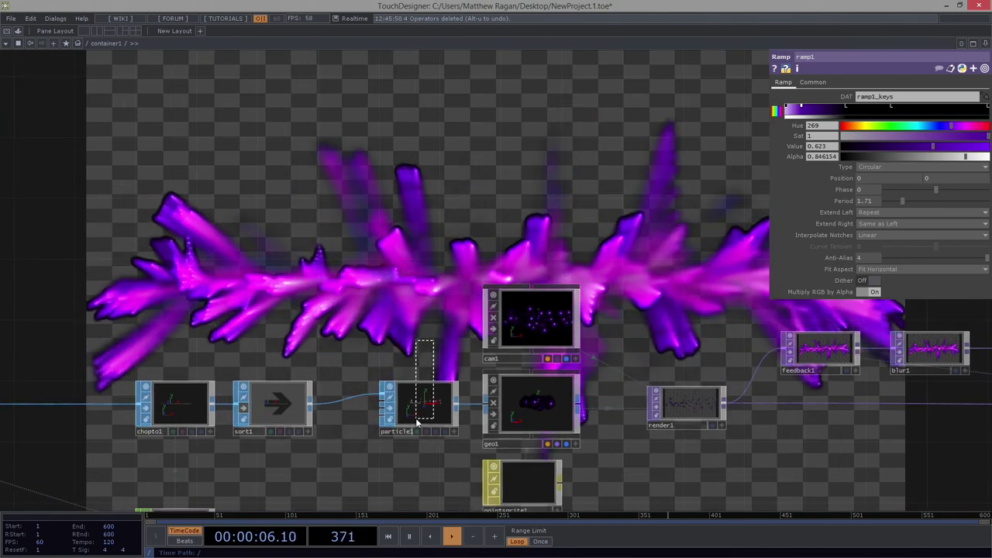
Try a Birth value of 2000 on particle1 and inspect the operator's information.
left_click_drag(416, 418, 416, 419)
left_click(838, 94)
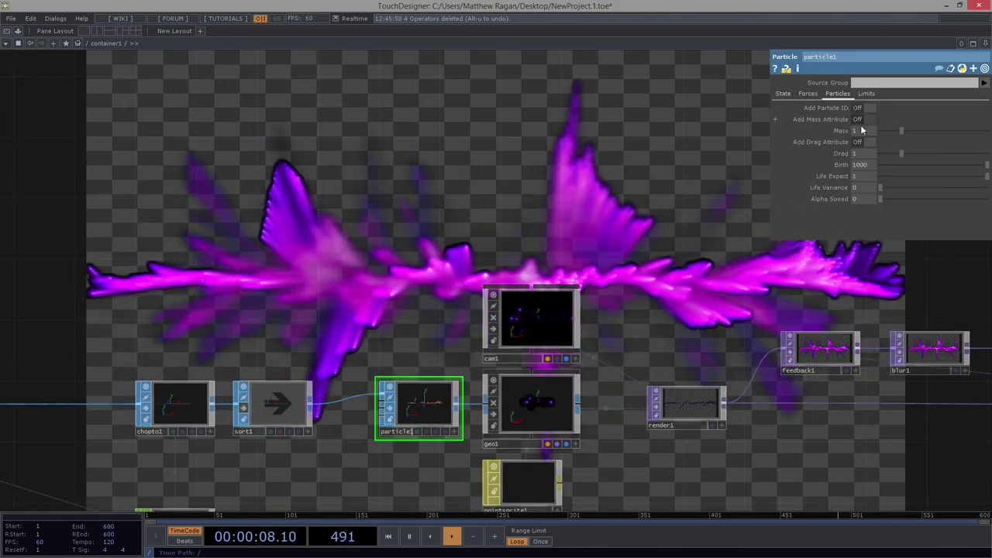
left_click(854, 167)
type("2000")
key("Return")
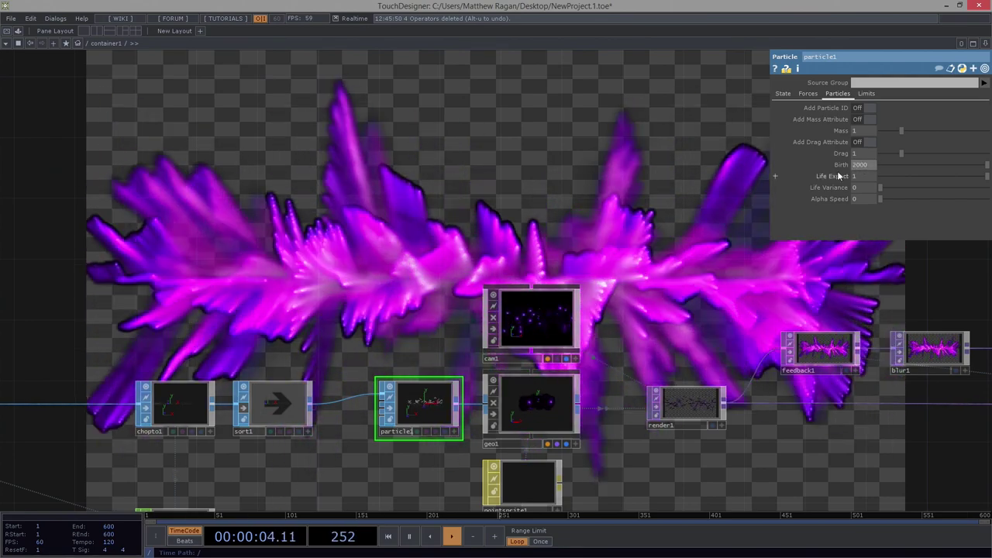
middle_click(411, 418)
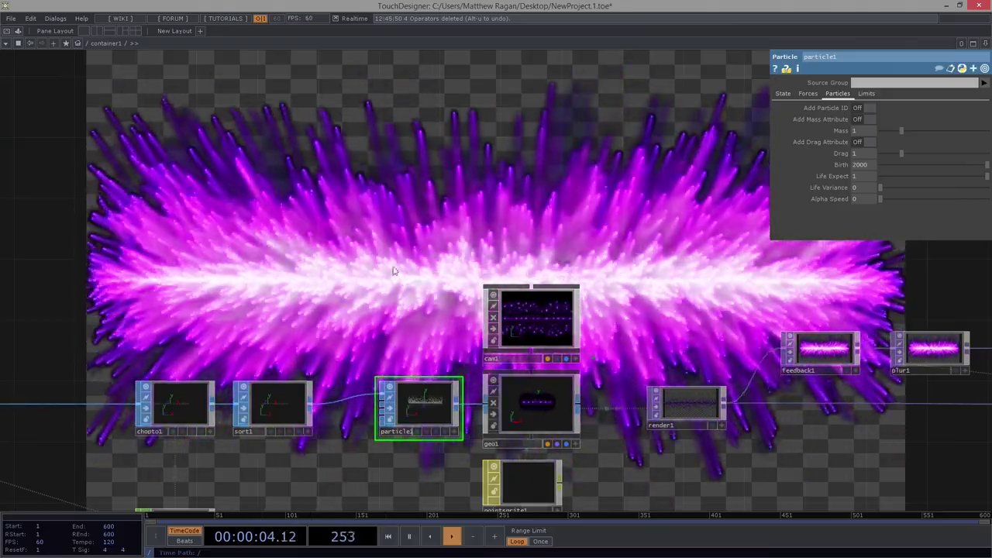
Return particle1's Birth value to 1000.
left_click(857, 165)
type("1000")
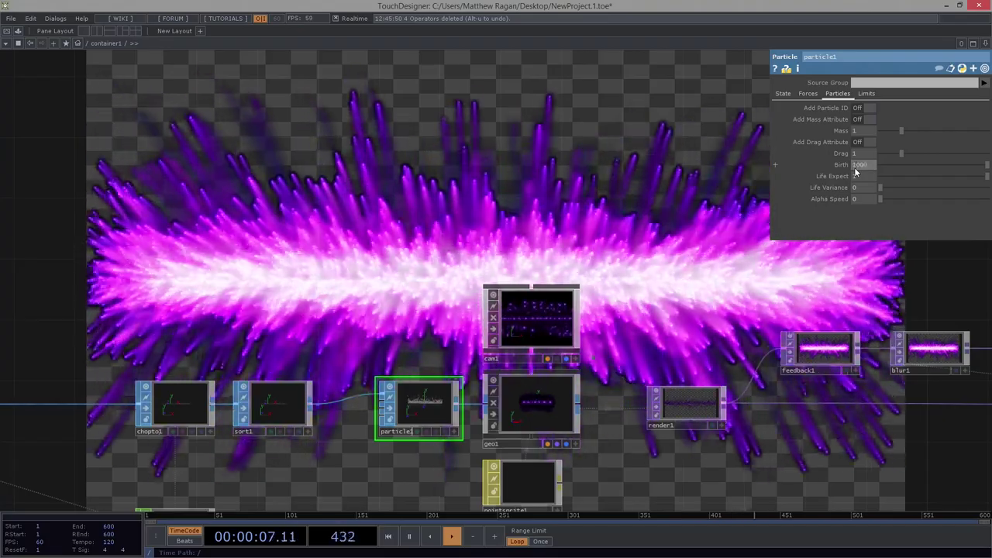
key("Return")
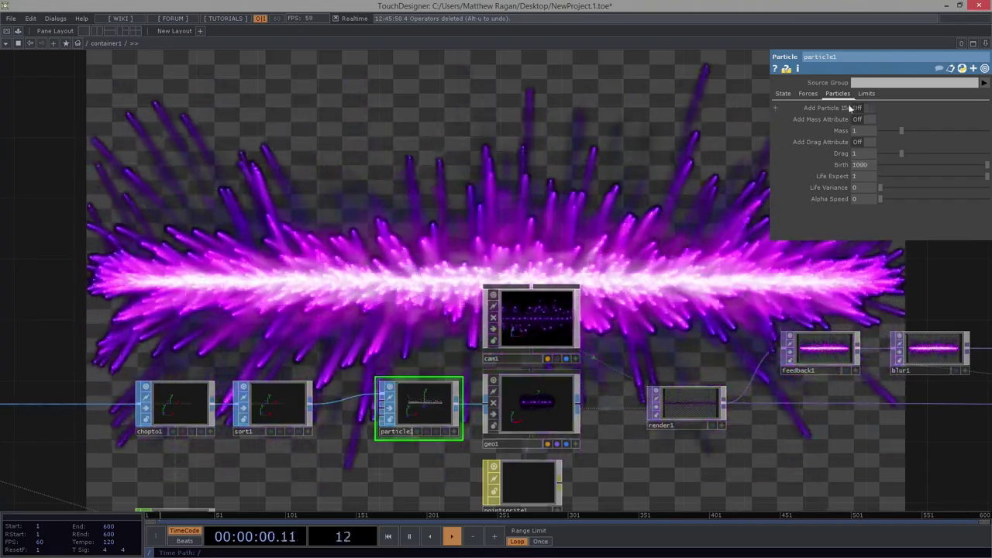
Review particle1's state and force settings, and set its Life Variance to 0.5.
left_click(783, 93)
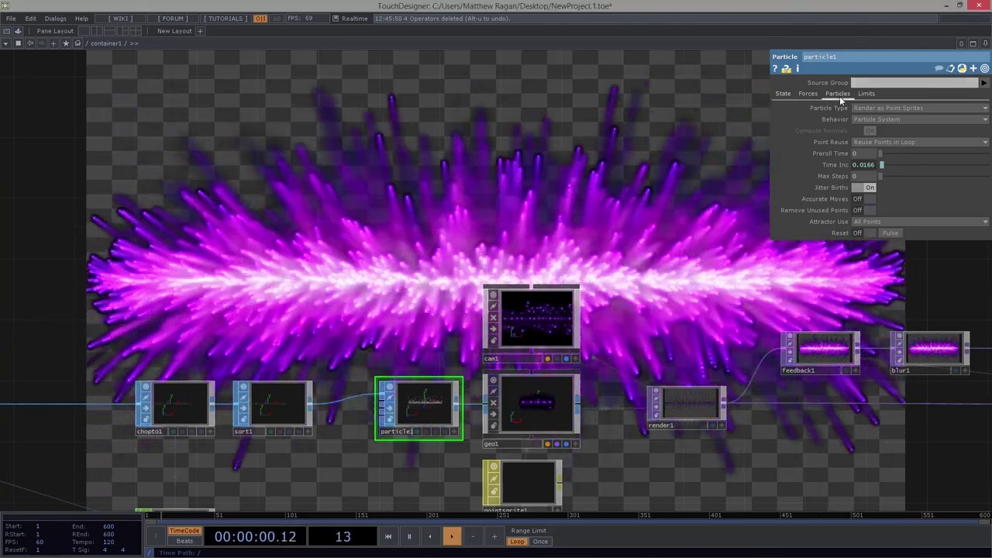
left_click(811, 93)
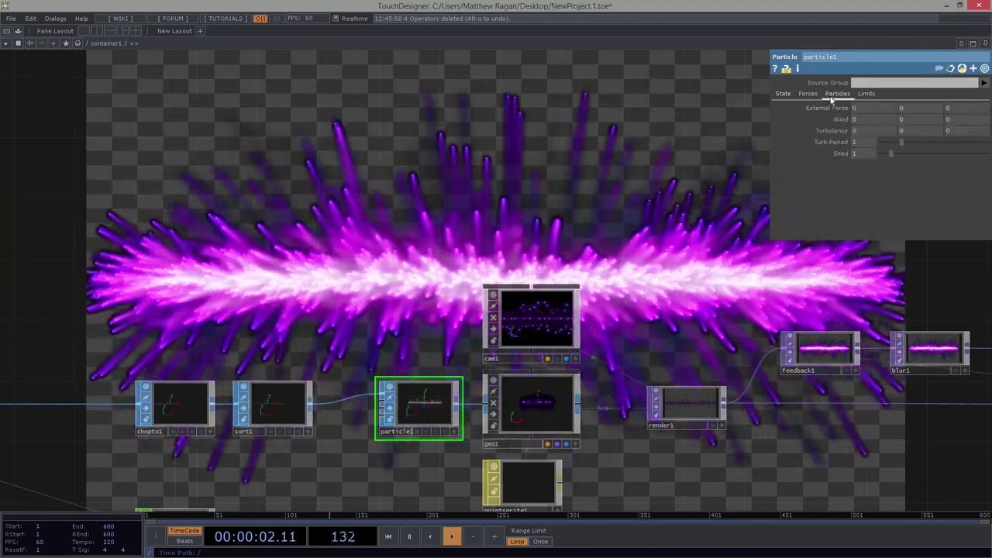
left_click(835, 94)
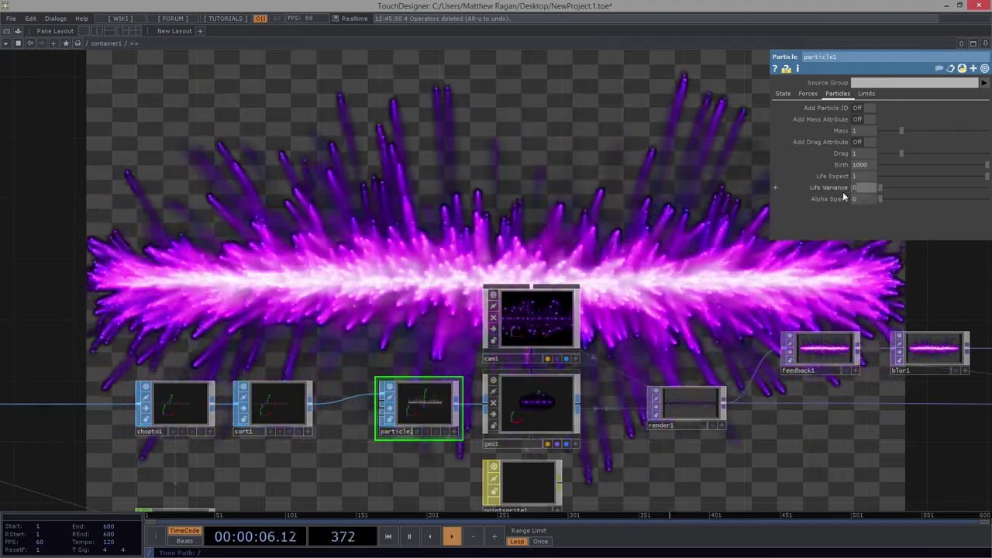
type(".5")
key("Return")
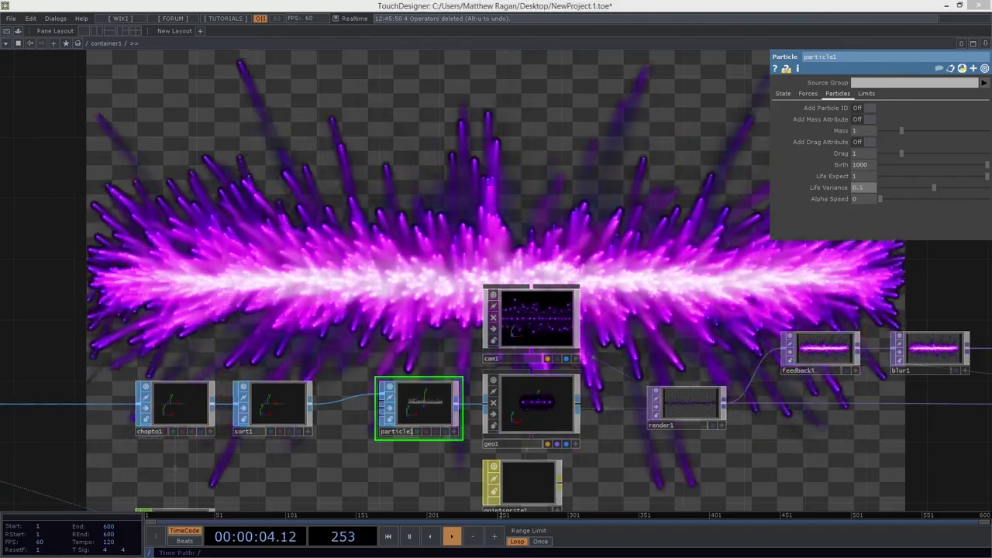
Try a vertical scale of 0.975 on transform1 in the feedback chain.
left_click_drag(596, 254, 321, 213)
left_click_drag(714, 250, 559, 236)
scroll(558, 289, "up", 3)
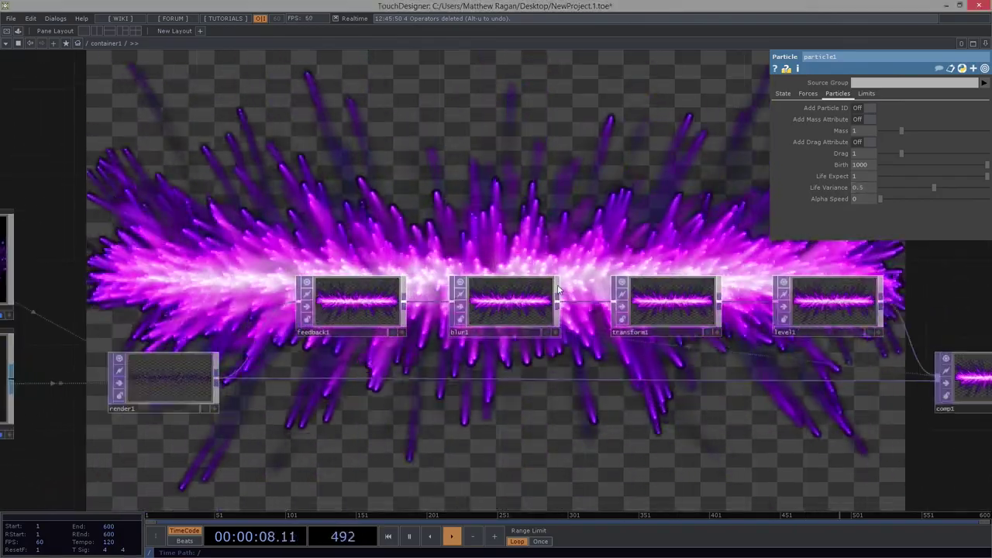
scroll(608, 275, "up", 2)
left_click(701, 353)
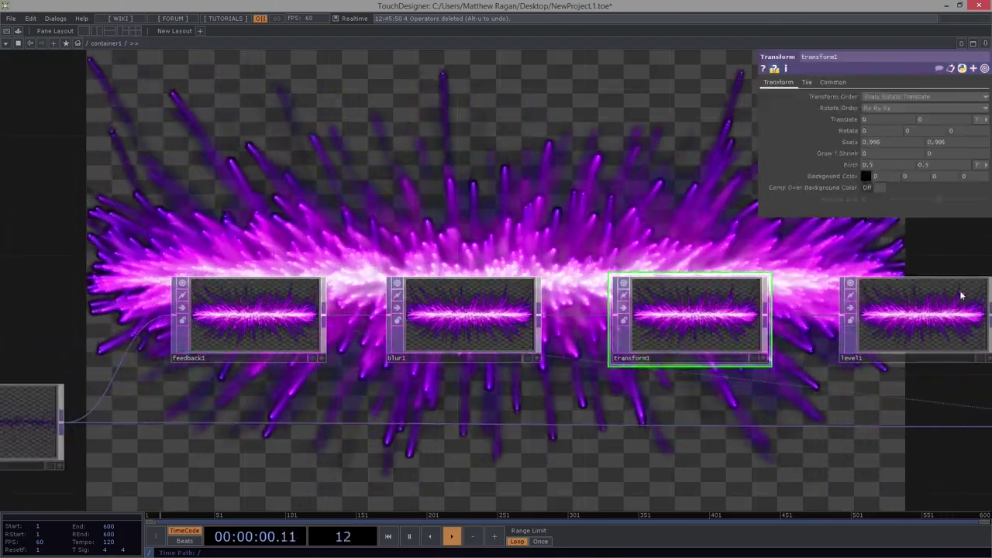
mouse_move(958, 142)
middle_mouse_down()
mouse_move(959, 152)
mouse_move(956, 123)
middle_mouse_up()
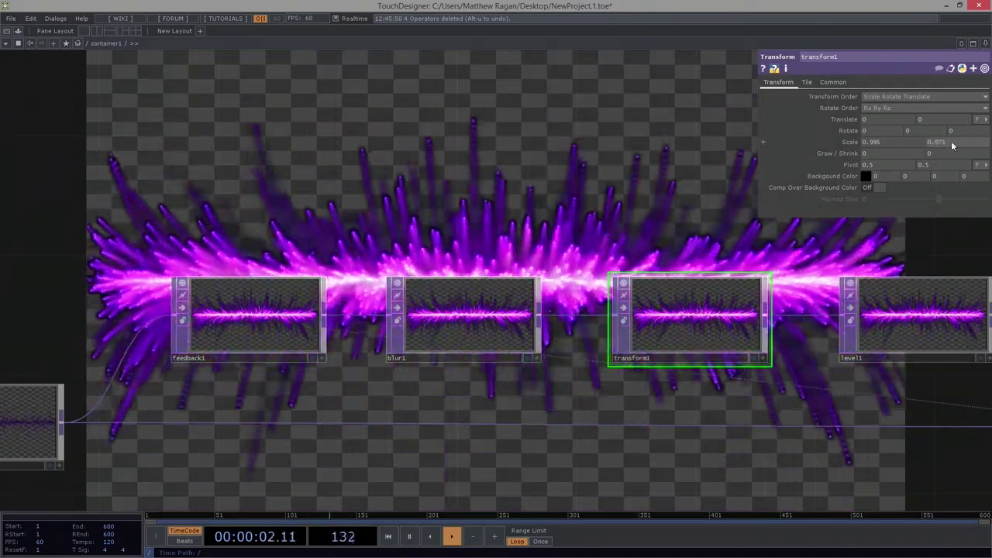
Reset transform1's Scale to its defaults and reduce the horizontal scale to about 0.99.
left_click(761, 142)
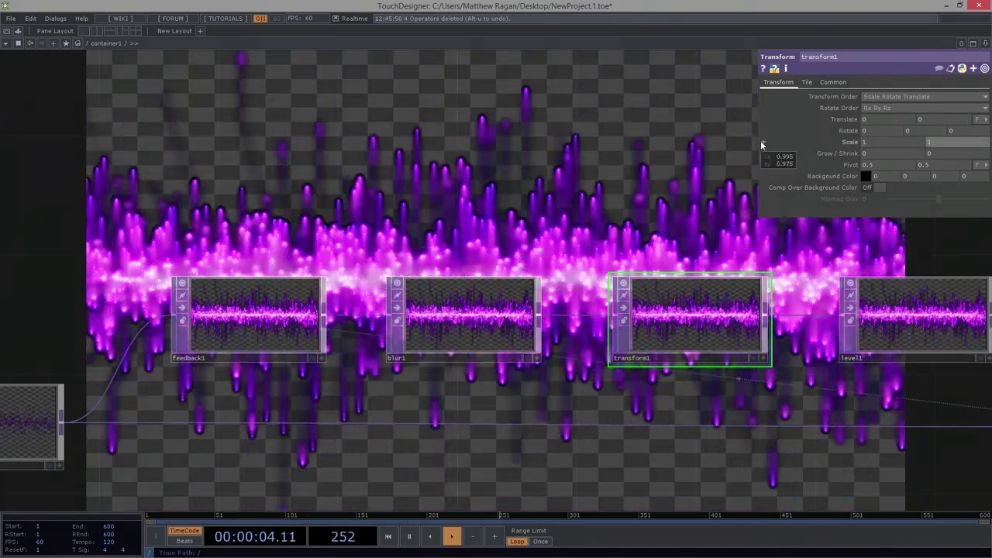
scroll(422, 207, "down", 5)
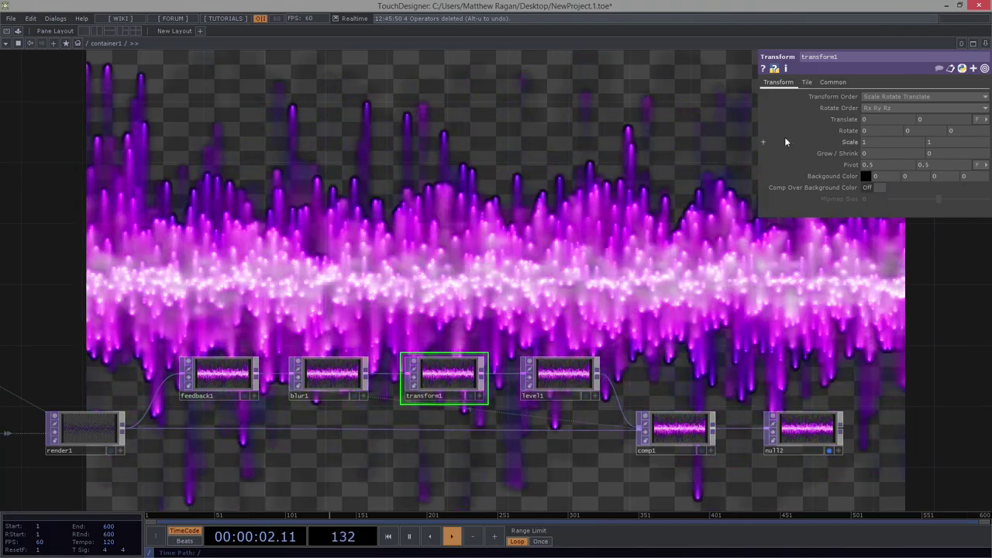
middle_click_drag(873, 143, 868, 158)
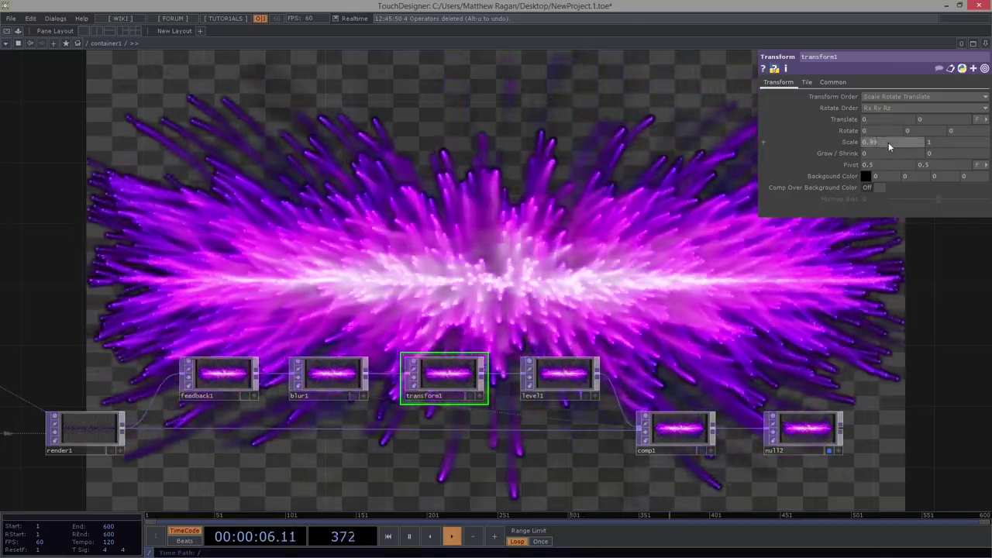
left_click_drag(888, 141, 924, 141)
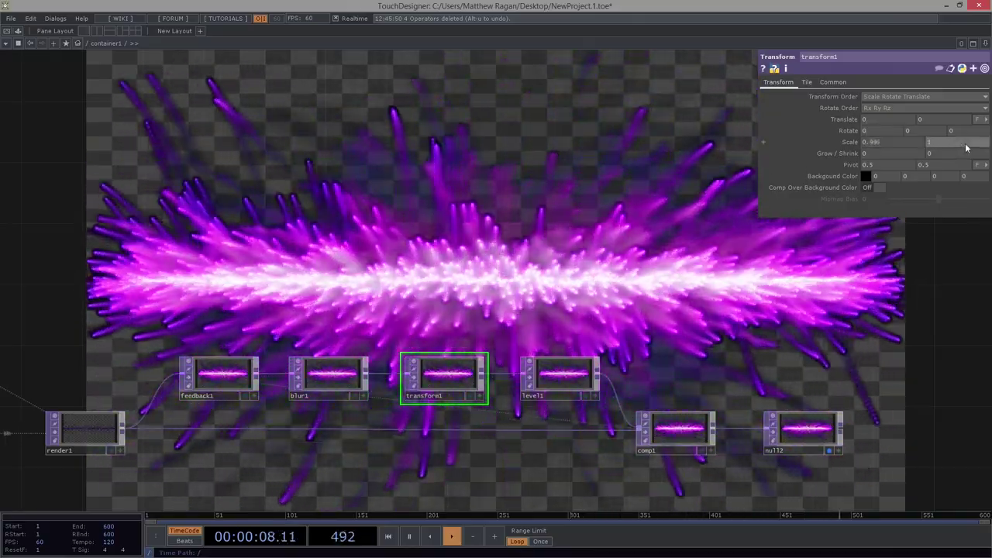